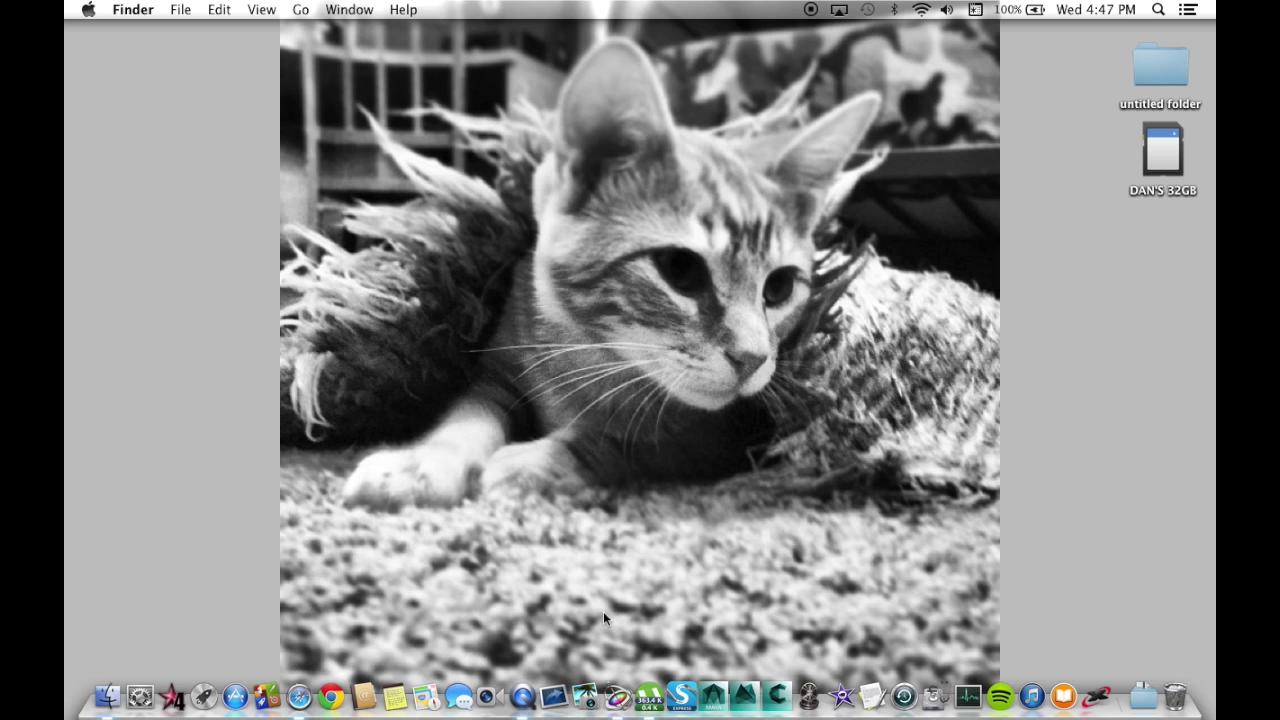
Delete the old Walking Dead Footage layer and its now-empty group.
{"action": "left_click", "coordinate": [617, 697]}
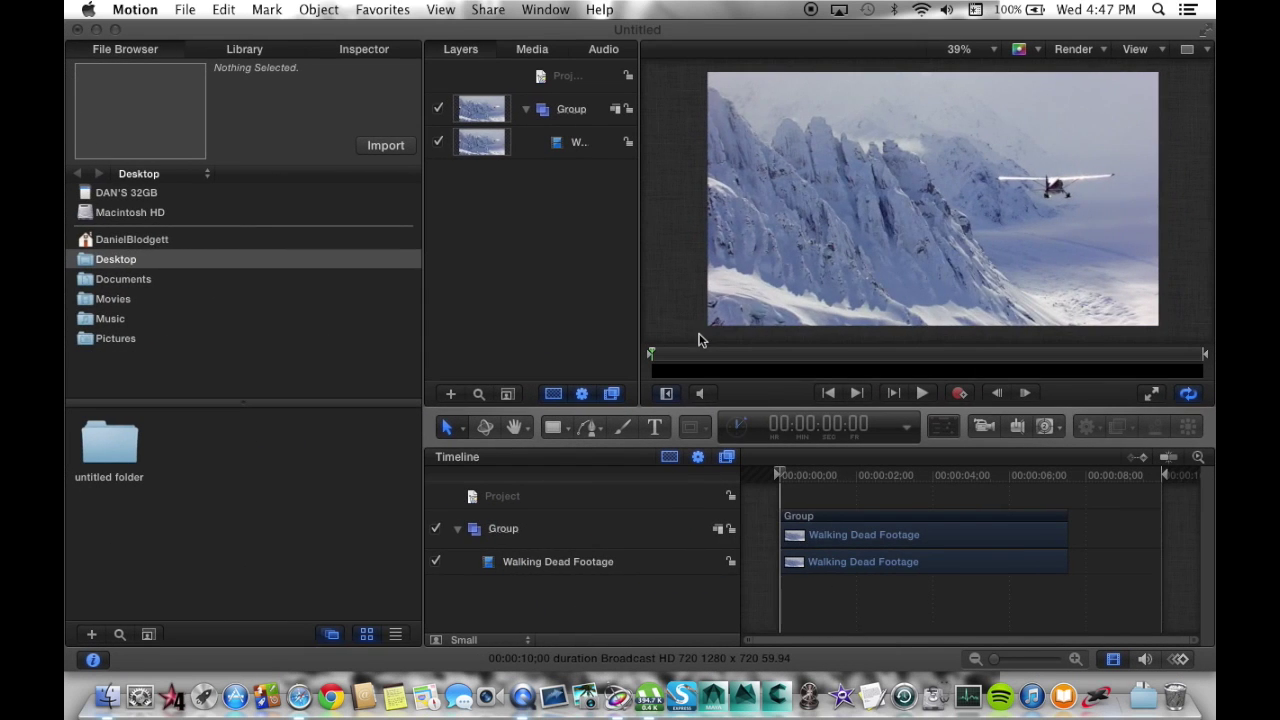
{"action": "left_click", "coordinate": [563, 148]}
{"action": "key", "text": "Delete"}
{"action": "left_click", "coordinate": [567, 116]}
{"action": "key", "text": "Delete"}
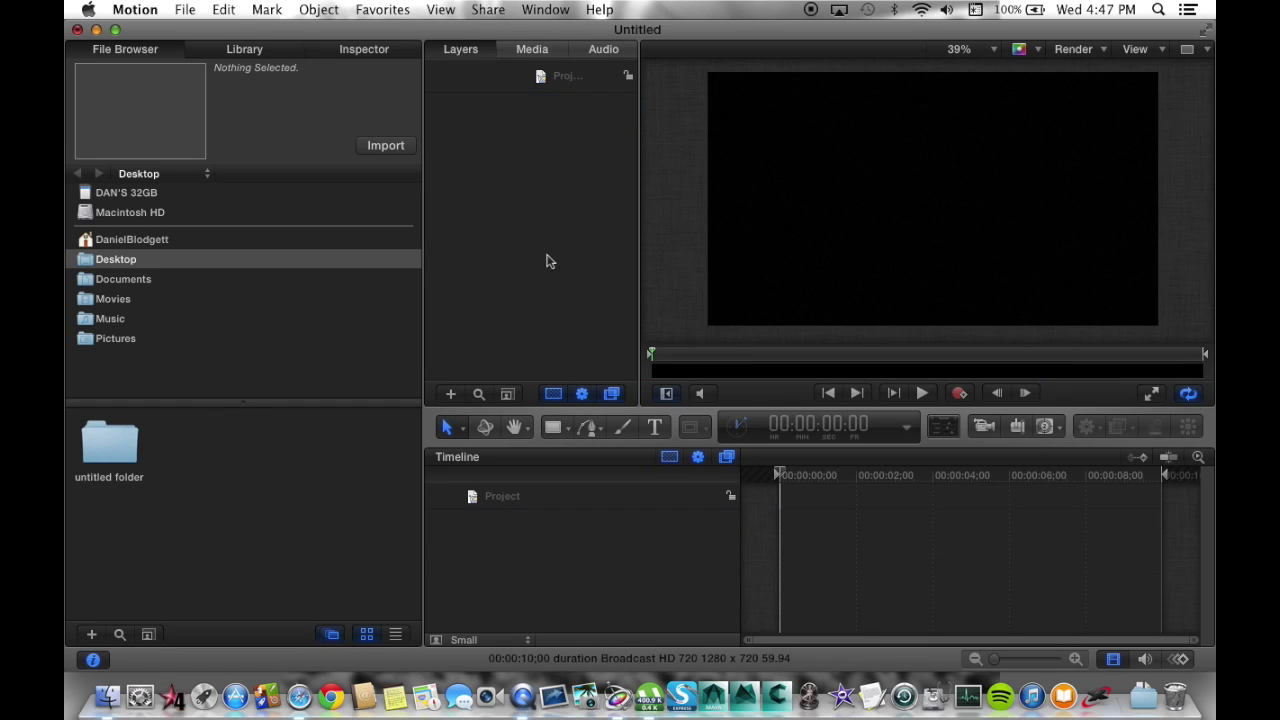
Drag the snowy airplane clip from the untitled folder onto the canvas.
{"action": "left_click", "coordinate": [115, 450]}
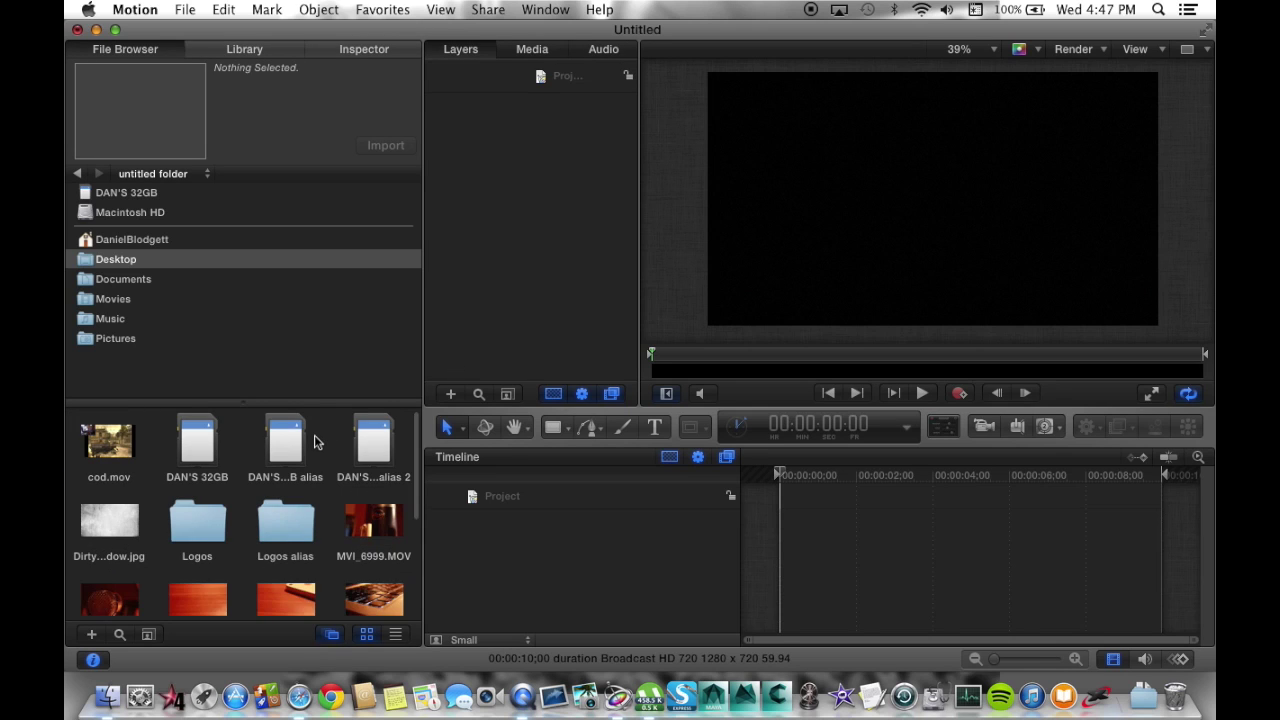
{"action": "scroll", "coordinate": [316, 443], "scroll_direction": "down", "scroll_amount": 5}
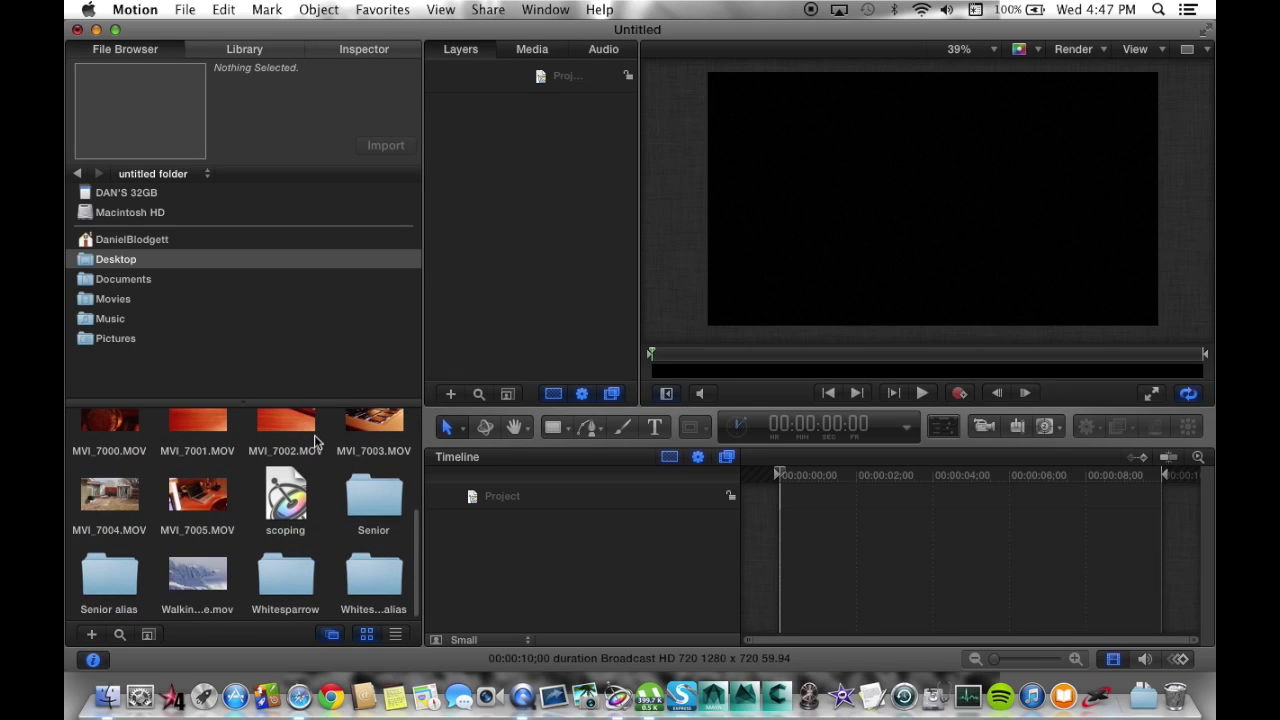
{"action": "left_click_drag", "start_coordinate": [197, 575], "coordinate": [991, 160]}
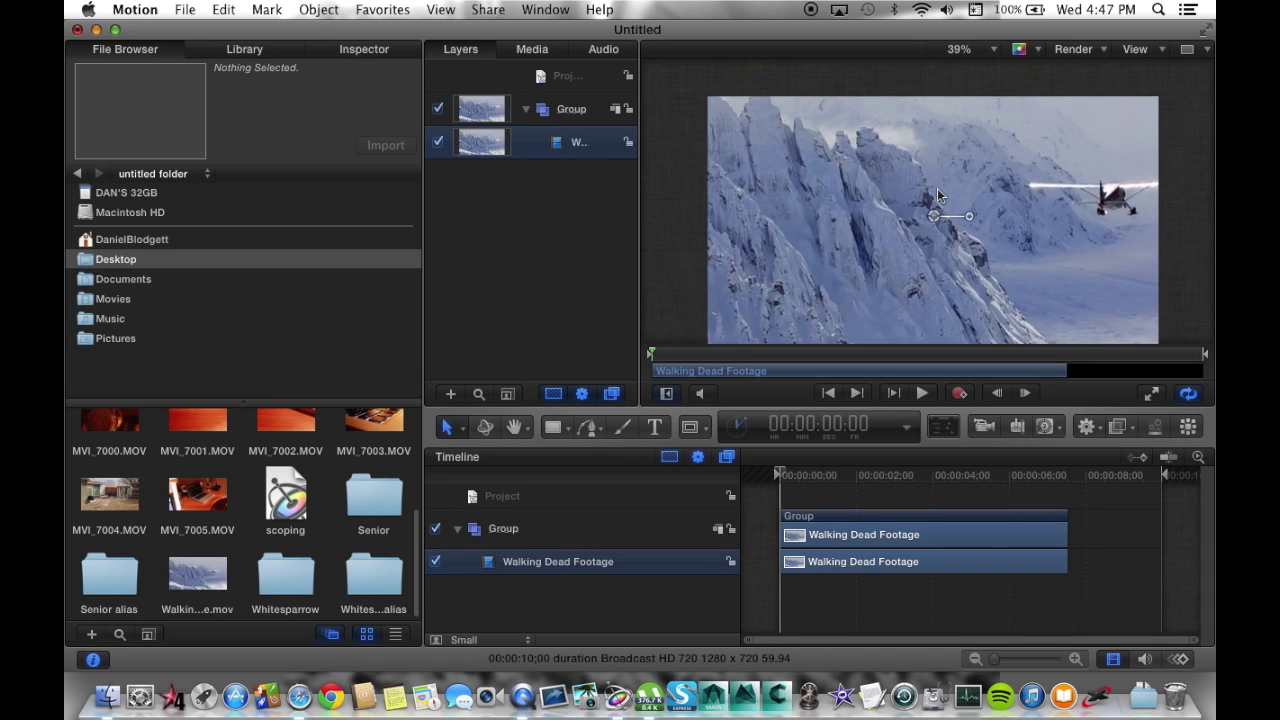
{"action": "scroll", "coordinate": [937, 188], "scroll_direction": "down", "scroll_amount": 3}
{"action": "left_click_drag", "start_coordinate": [934, 100], "coordinate": [937, 158]}
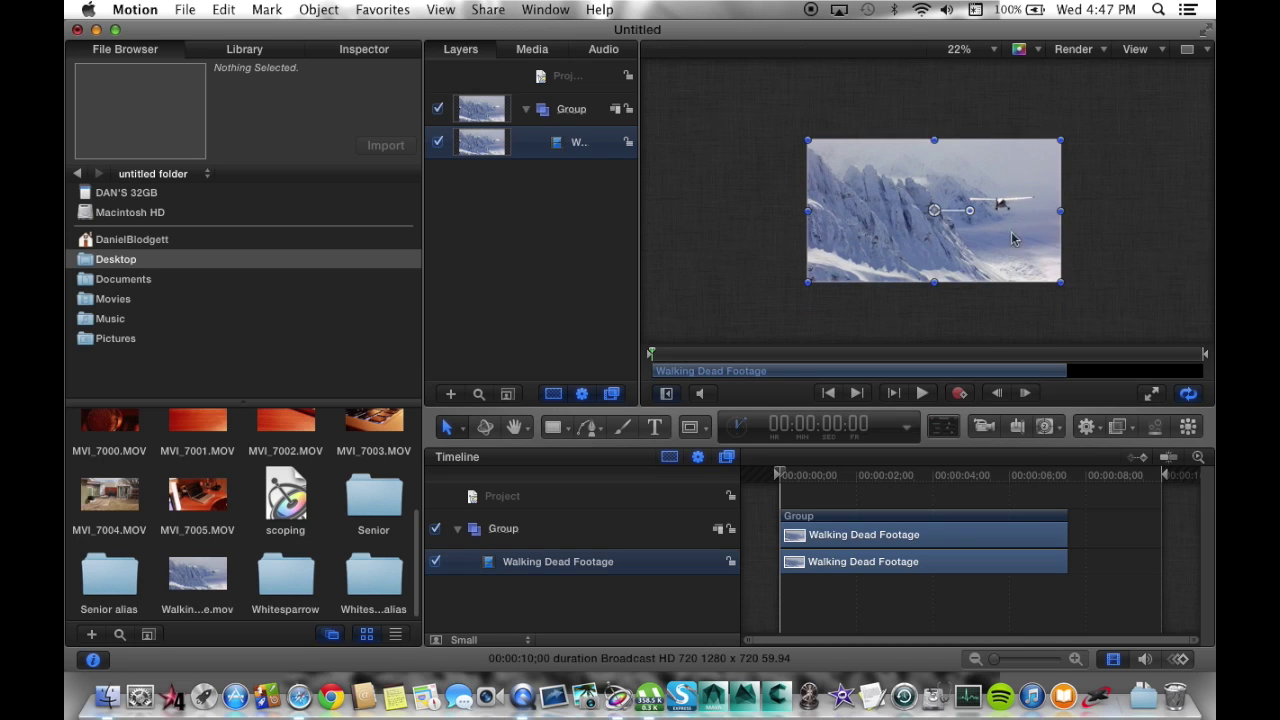
{"action": "left_click", "coordinate": [1093, 278]}
{"action": "scroll", "coordinate": [931, 215], "scroll_direction": "up", "scroll_amount": 4}
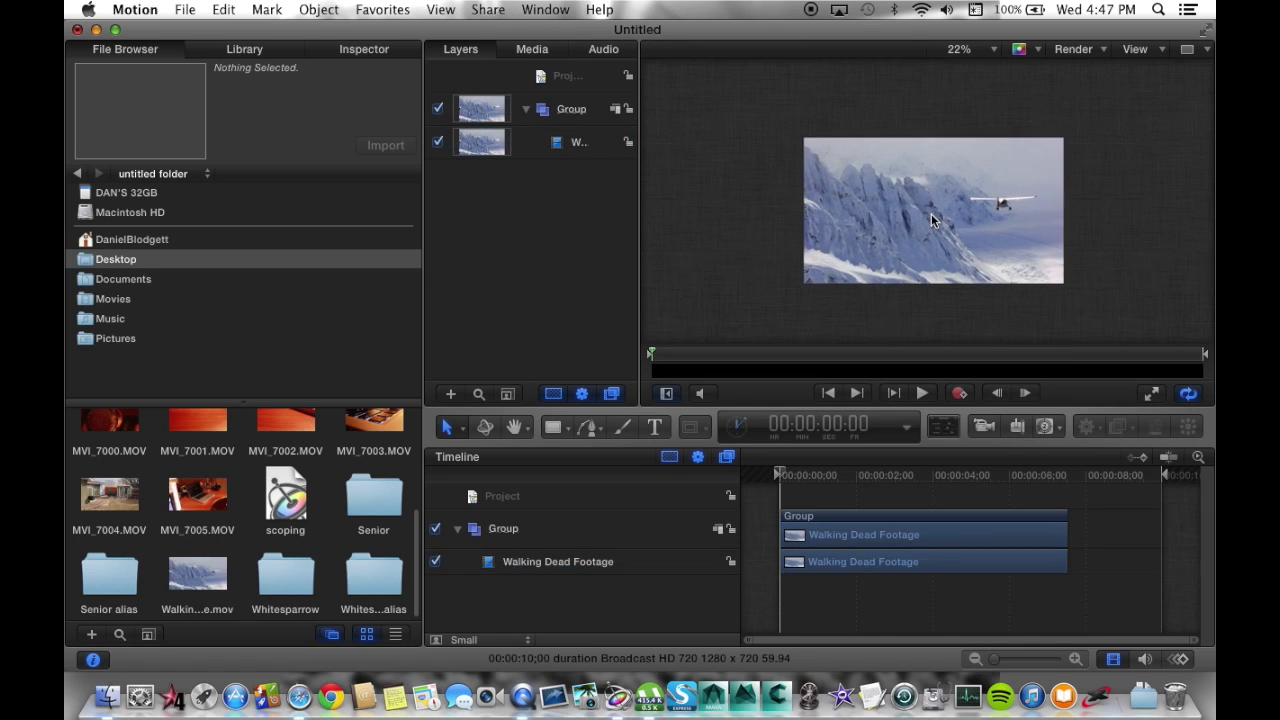
{"action": "scroll", "coordinate": [931, 220], "scroll_direction": "right", "scroll_amount": 2}
{"action": "scroll", "coordinate": [931, 220], "scroll_direction": "down", "scroll_amount": 1}
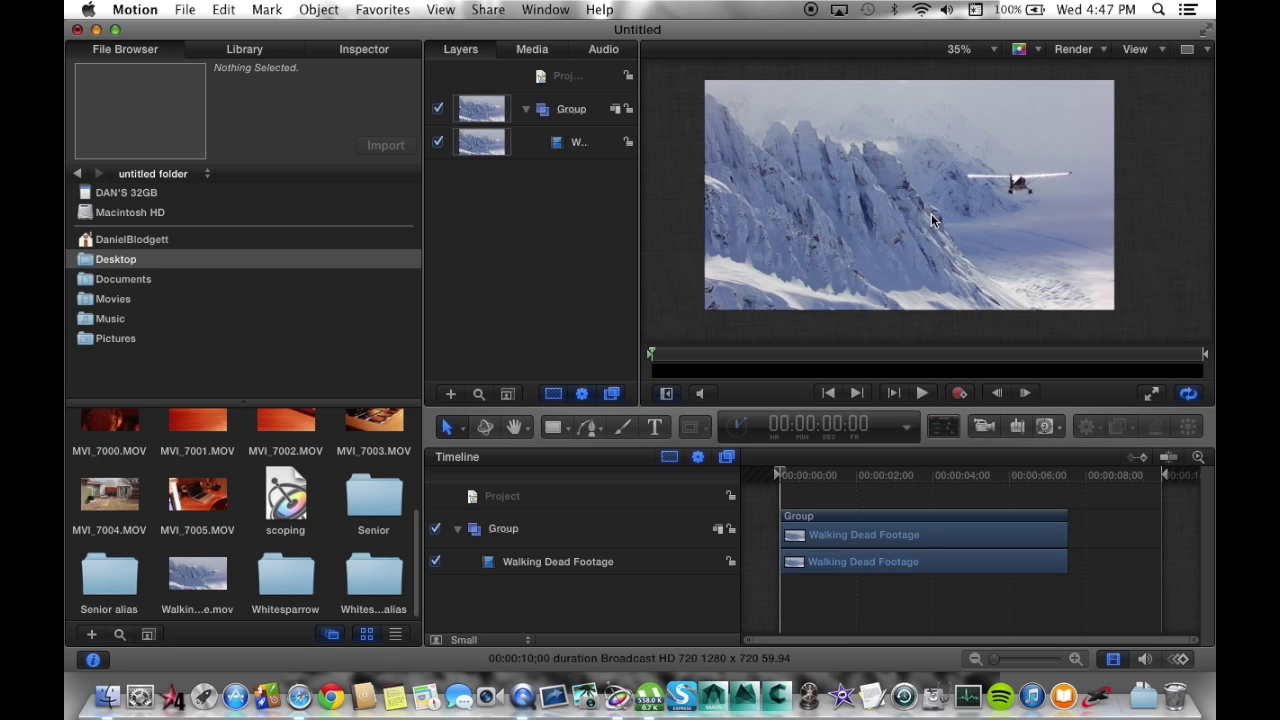
{"action": "scroll", "coordinate": [932, 220], "scroll_direction": "up", "scroll_amount": 2}
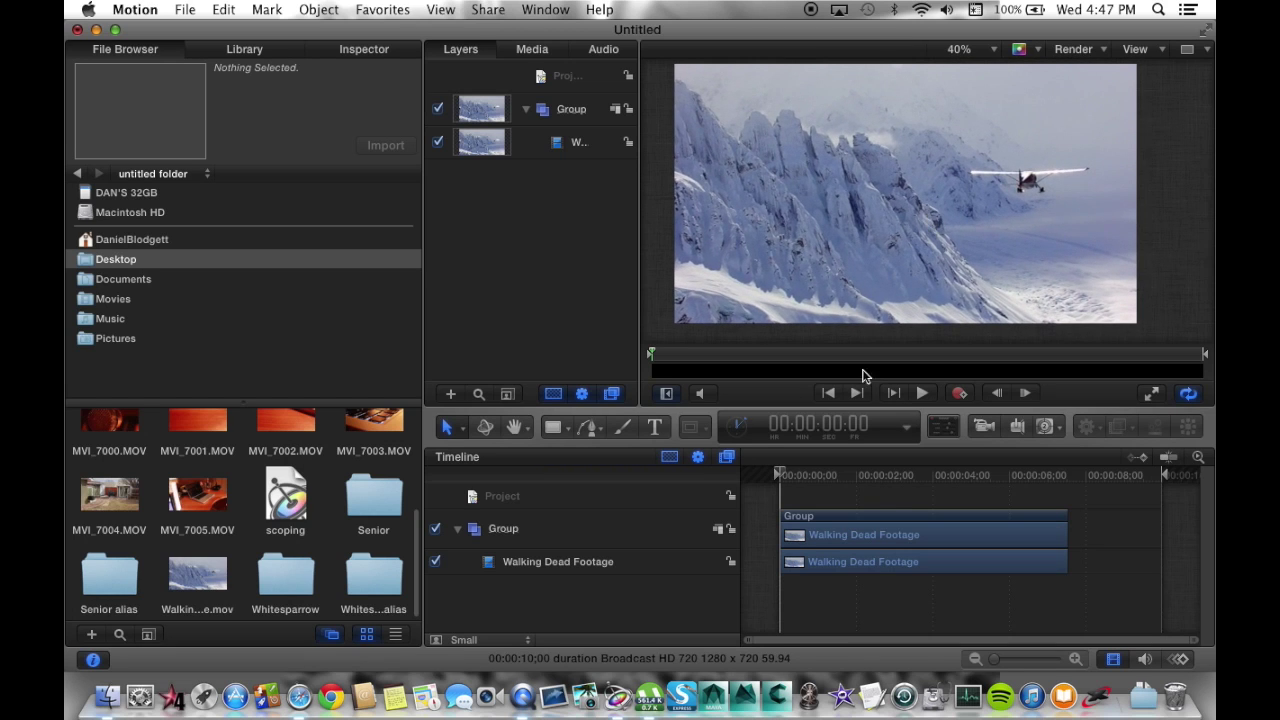
{"action": "key", "text": "space"}
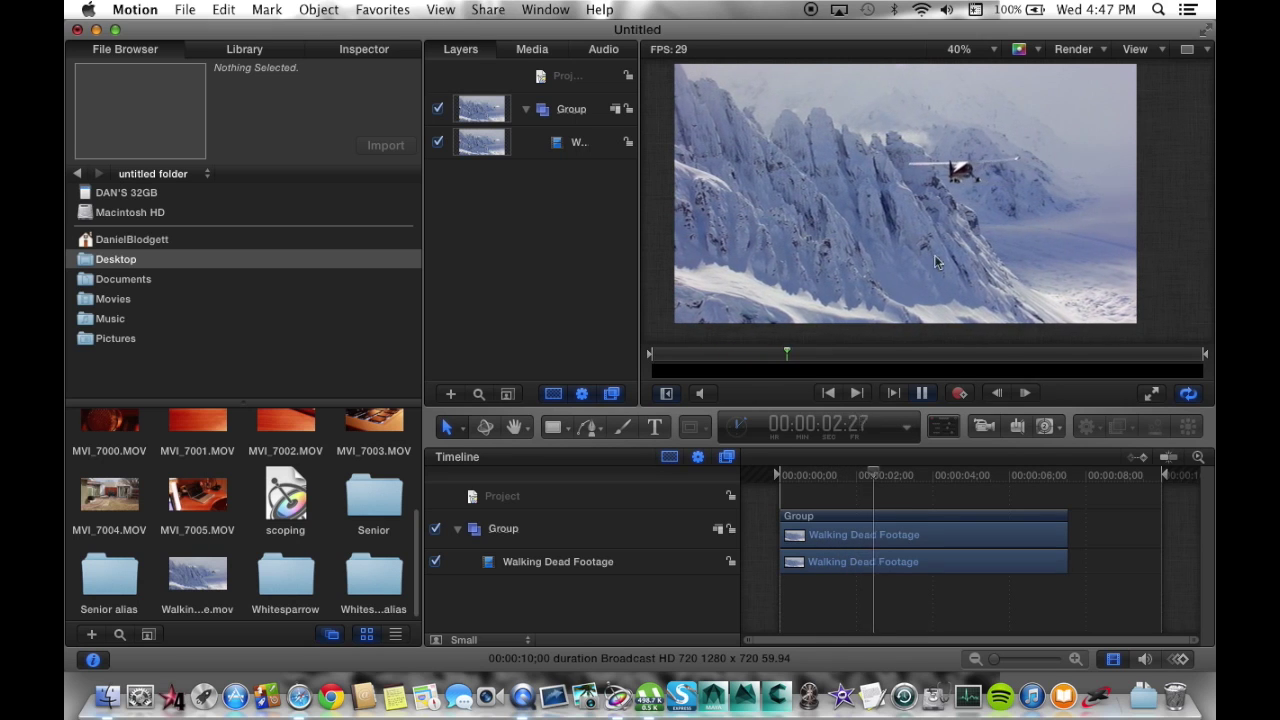
{"action": "key", "text": "space"}
{"action": "key", "text": "Home"}
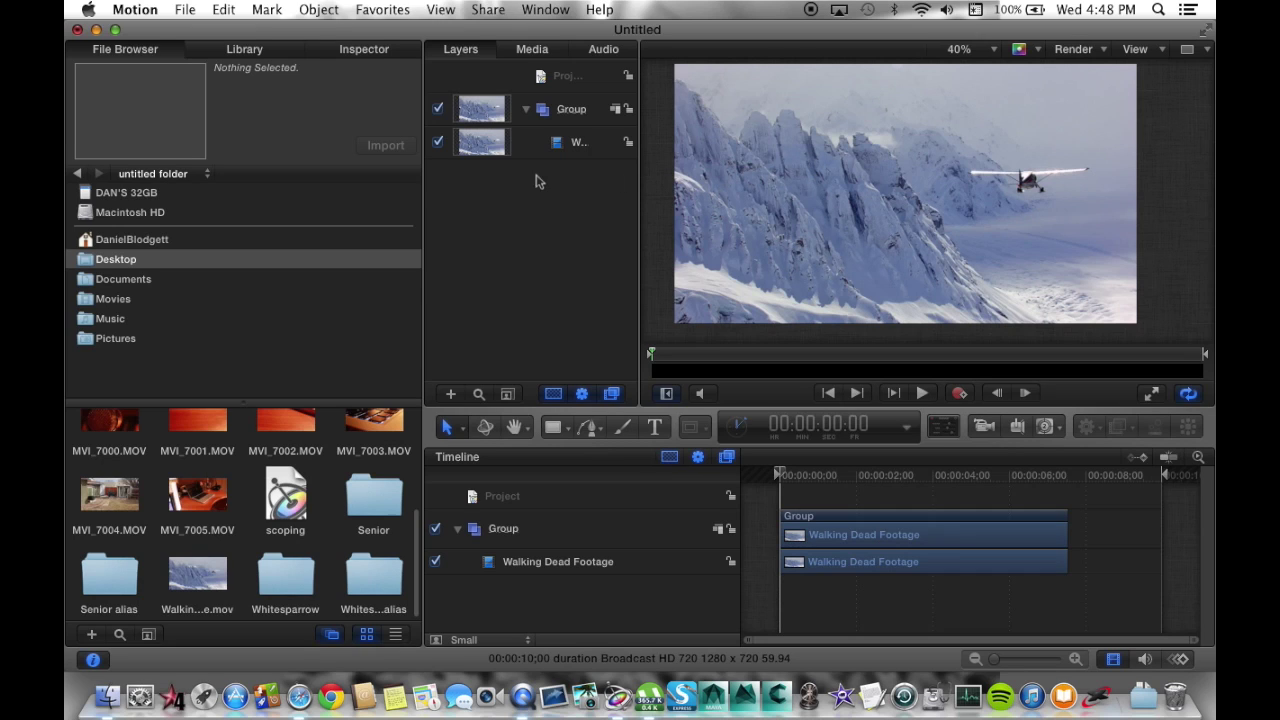
Add a text layer reading STARRING, with the featured person's name on a slightly indented line below.
{"action": "left_click", "coordinate": [565, 147]}
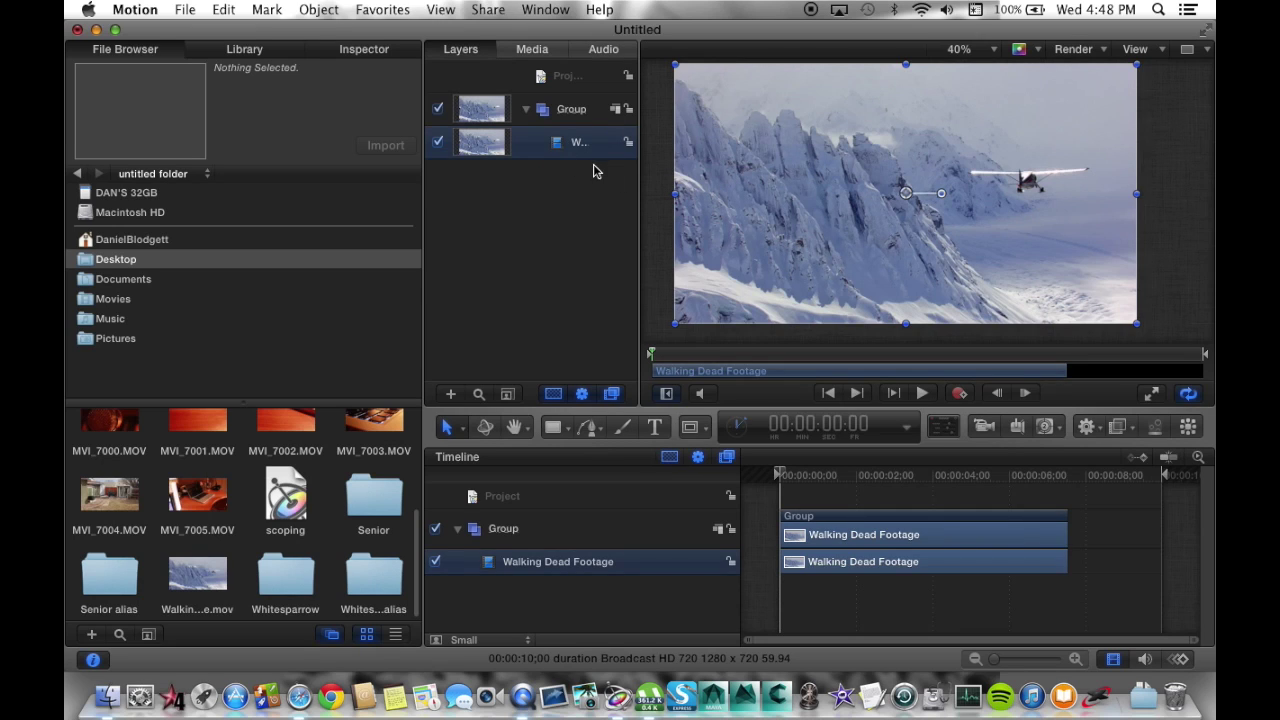
{"action": "left_click", "coordinate": [662, 434]}
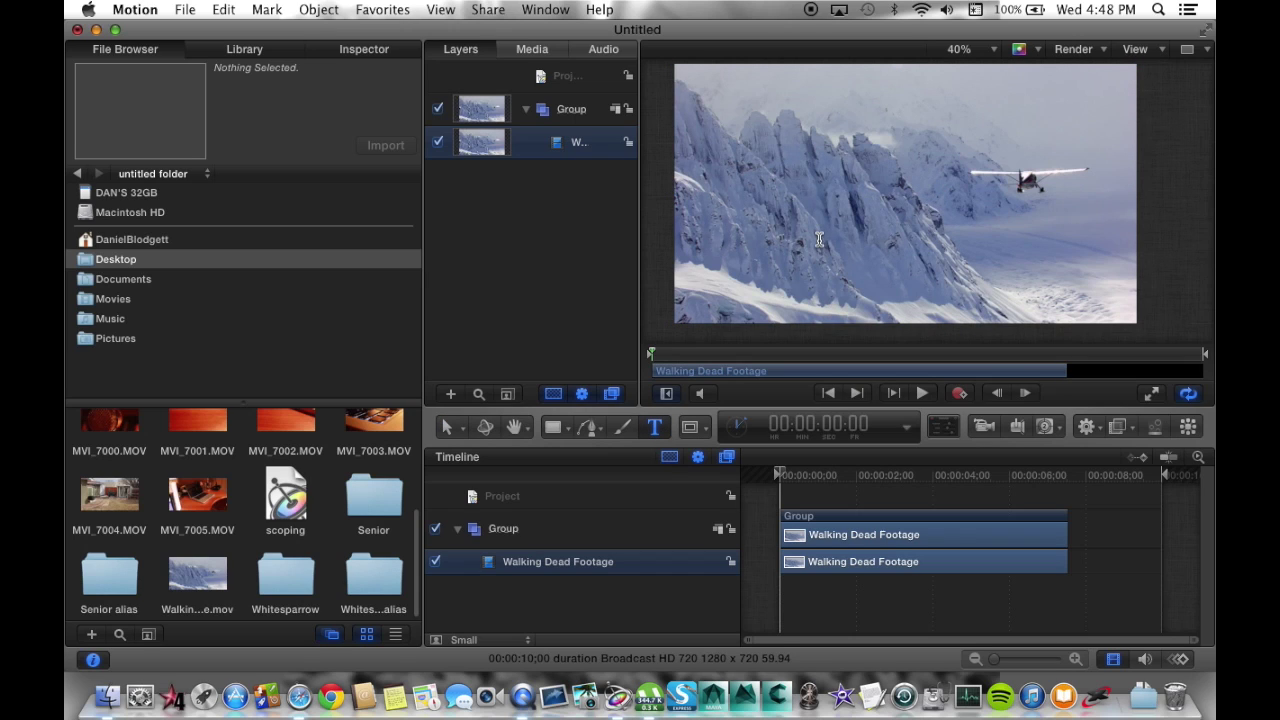
{"action": "left_click", "coordinate": [993, 276]}
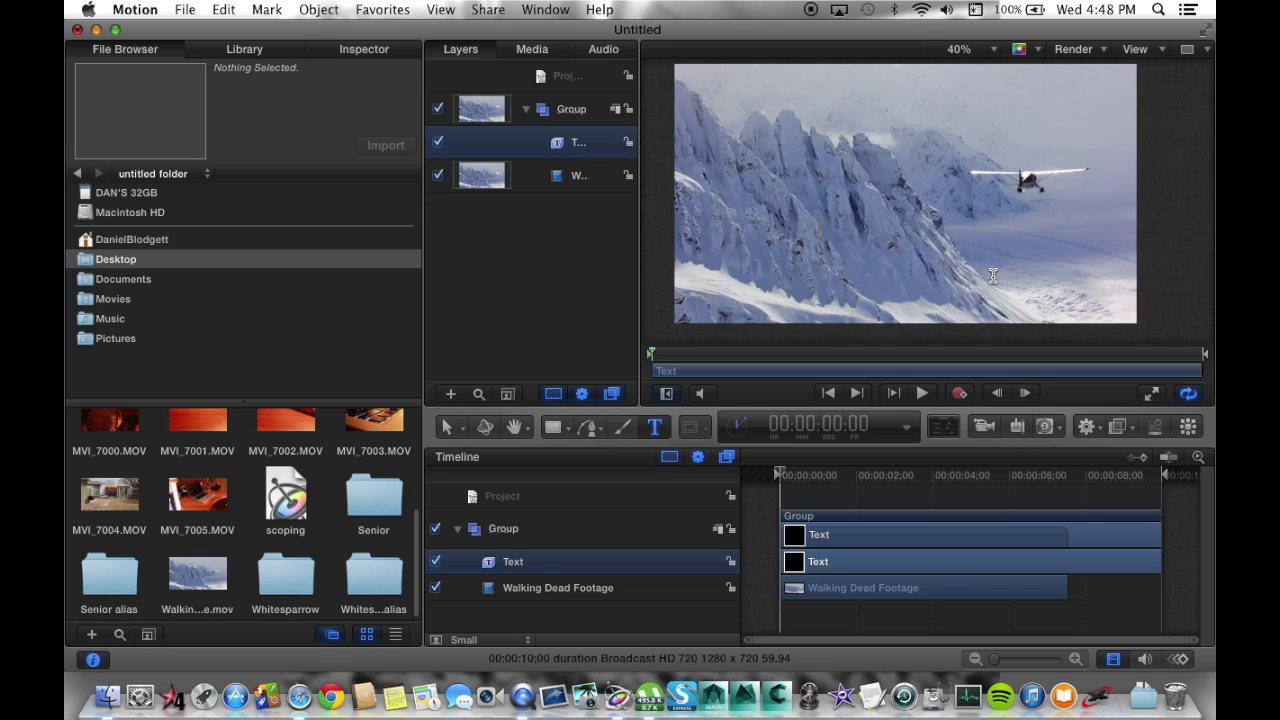
{"action": "type", "text": "Starring"}
{"action": "key", "text": "BackSpace"}
{"action": "key", "text": "BackSpace"}
{"action": "key", "text": "BackSpace"}
{"action": "key", "text": "BackSpace"}
{"action": "key", "text": "BackSpace"}
{"action": "key", "text": "BackSpace"}
{"action": "key", "text": "BackSpace"}
{"action": "type", "text": "TARRING "}
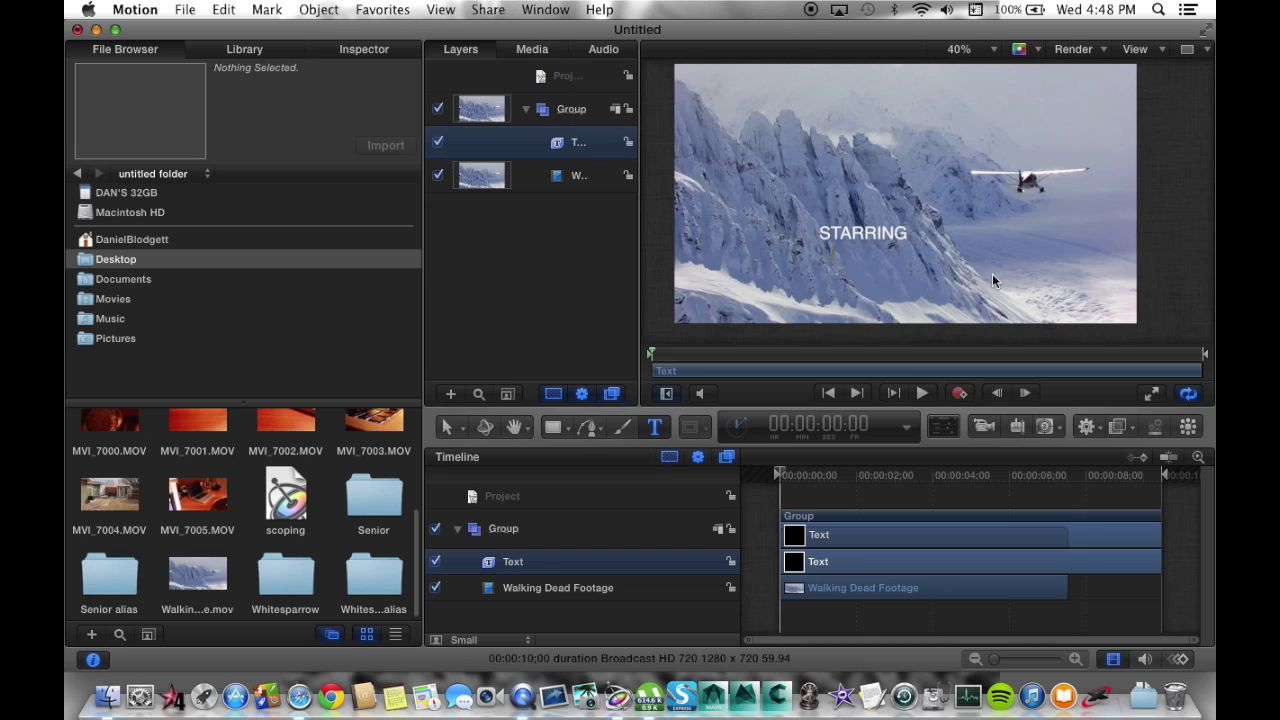
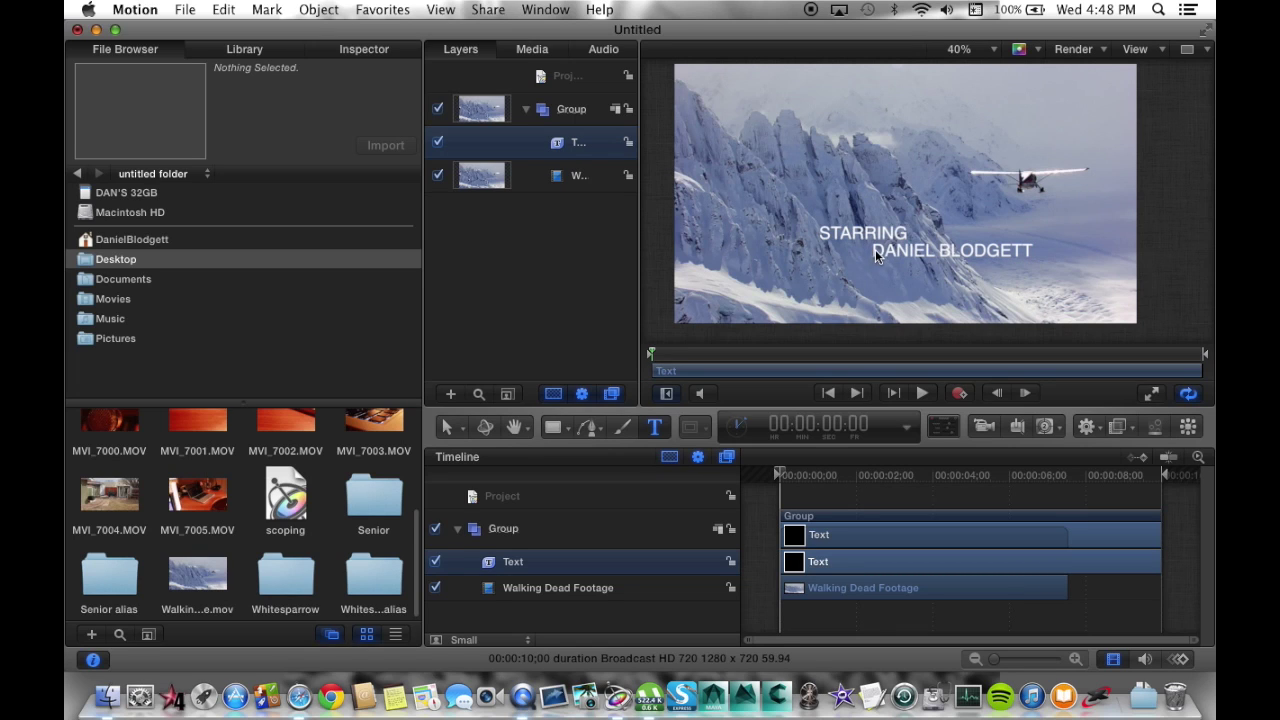
{"action": "left_click", "coordinate": [876, 252]}
{"action": "key", "text": "BackSpace"}
{"action": "key", "text": "BackSpace"}
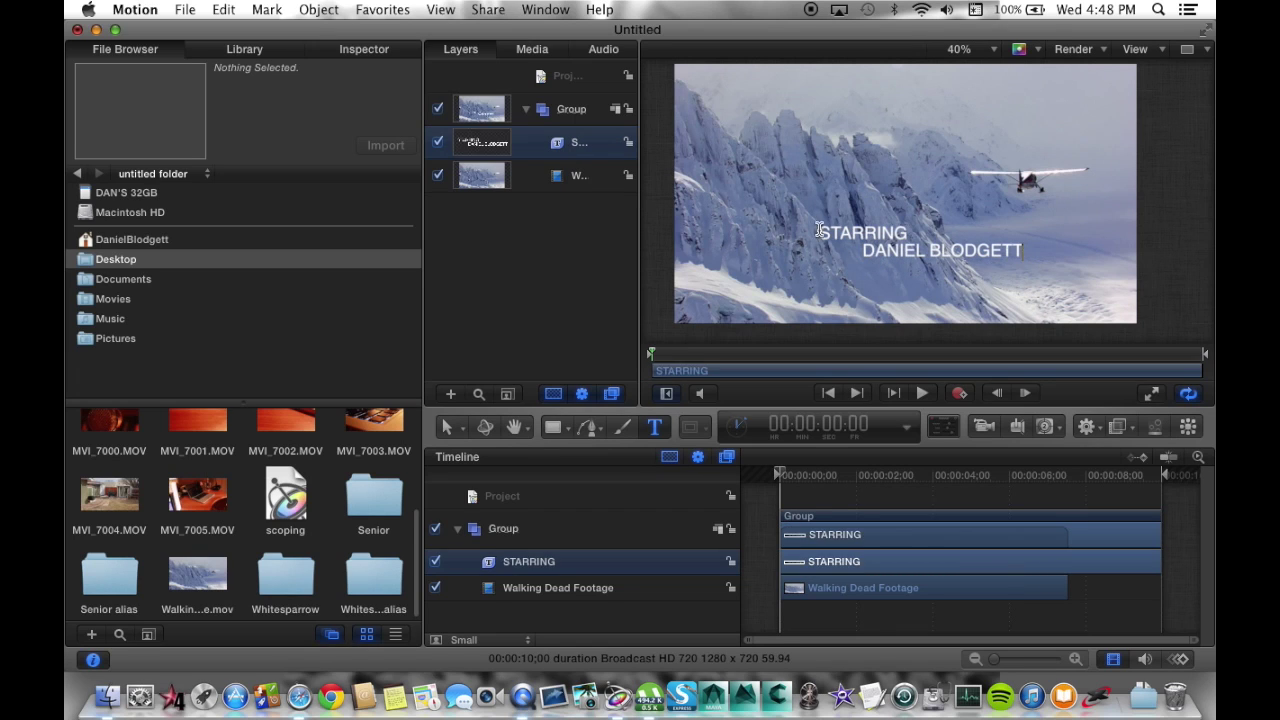
{"action": "key", "text": "super+a"}
Browse the Font list in the Text Format settings, previewing fonts on the title.
{"action": "left_click", "coordinate": [362, 49]}
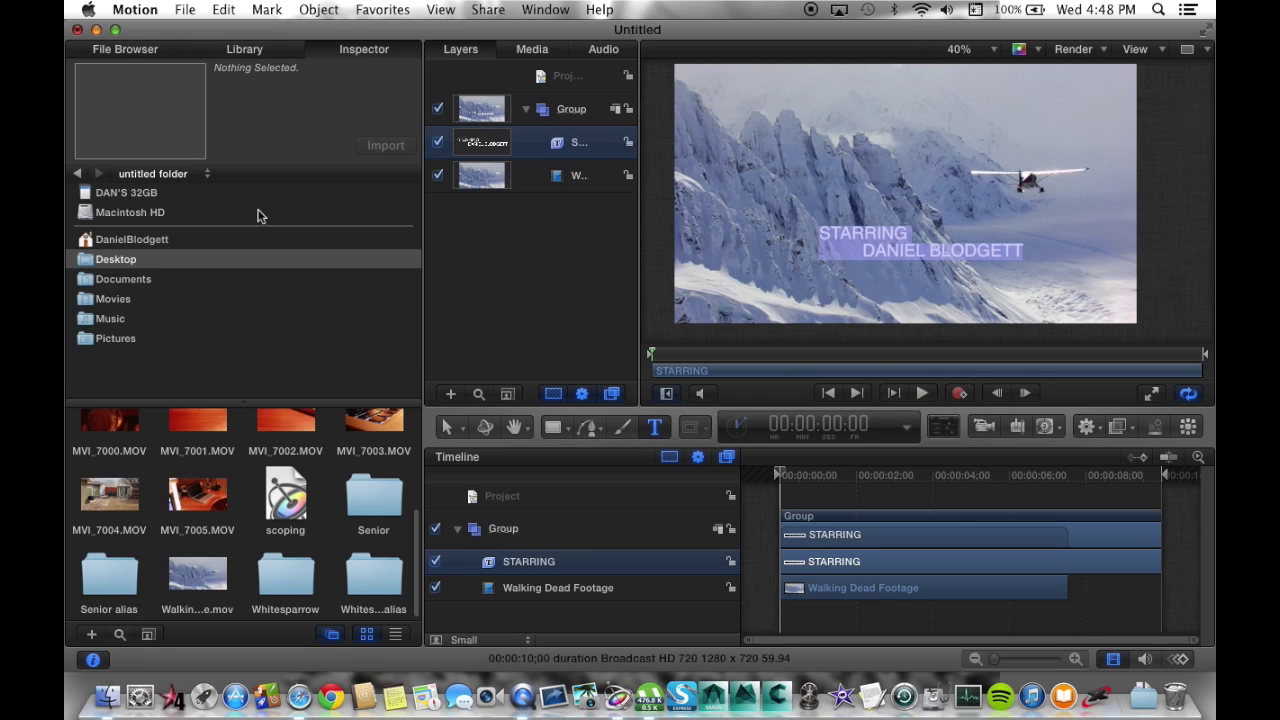
{"action": "left_click", "coordinate": [230, 314]}
{"action": "scroll", "coordinate": [229, 316], "scroll_direction": "up", "scroll_amount": 10}
{"action": "scroll", "coordinate": [228, 316], "scroll_direction": "up", "scroll_amount": 15}
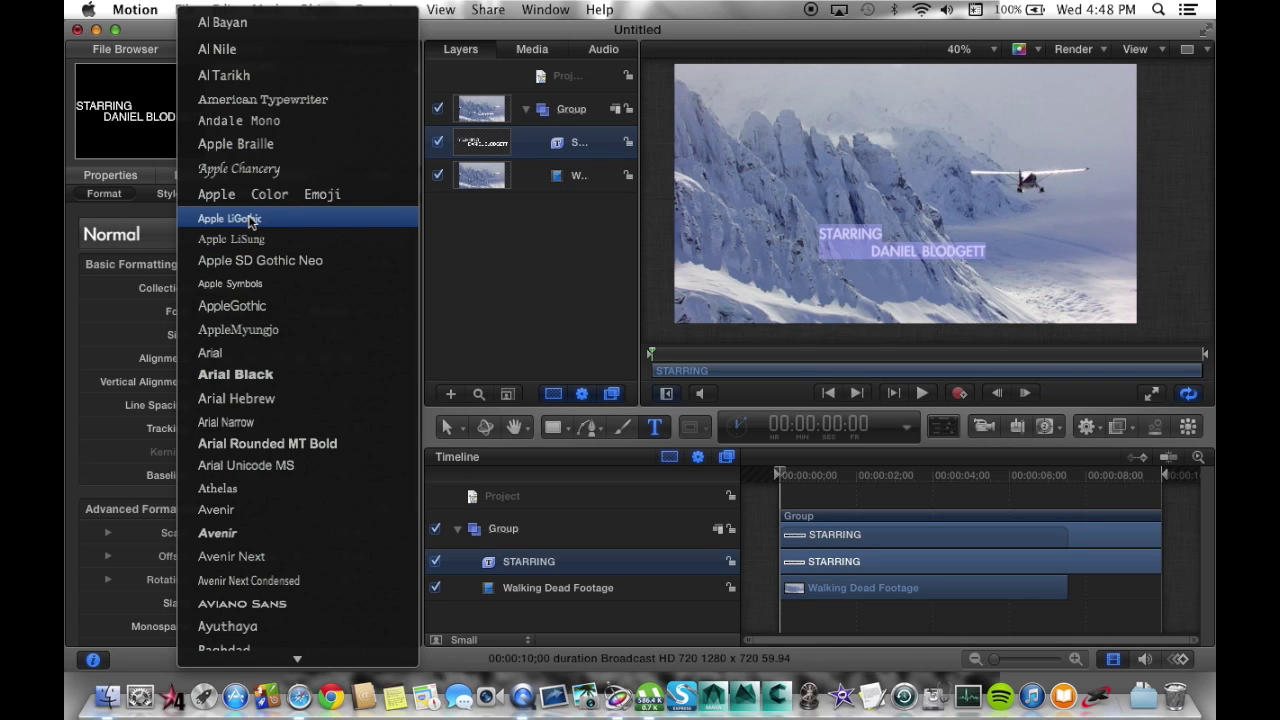
{"action": "scroll", "coordinate": [250, 222], "scroll_direction": "down", "scroll_amount": 5}
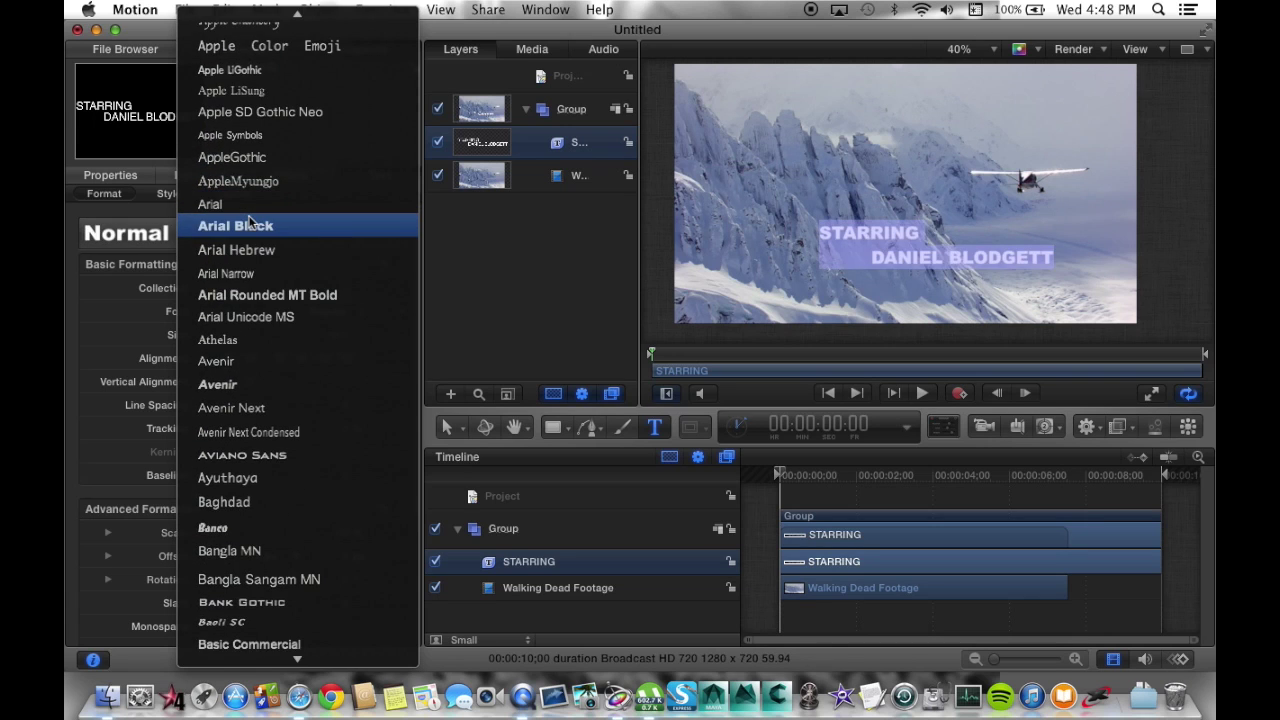
{"action": "scroll", "coordinate": [250, 222], "scroll_direction": "down", "scroll_amount": 7}
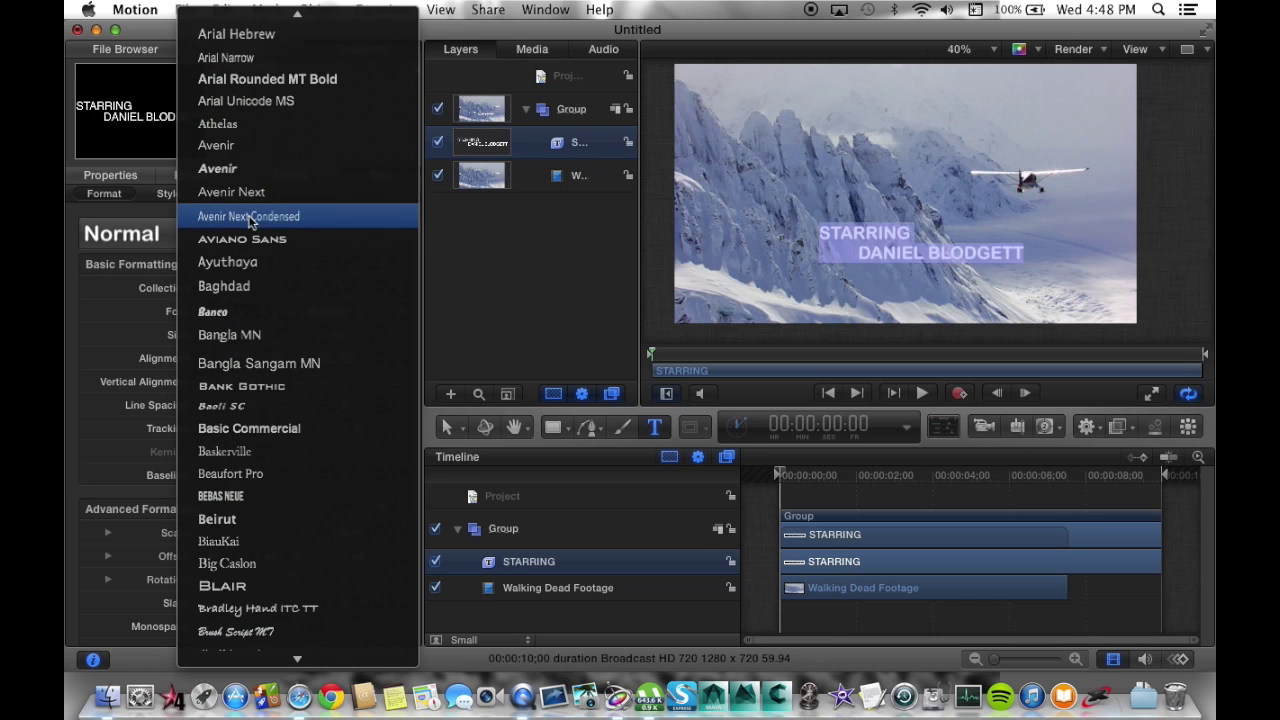
{"action": "scroll", "coordinate": [250, 222], "scroll_direction": "down", "scroll_amount": 2}
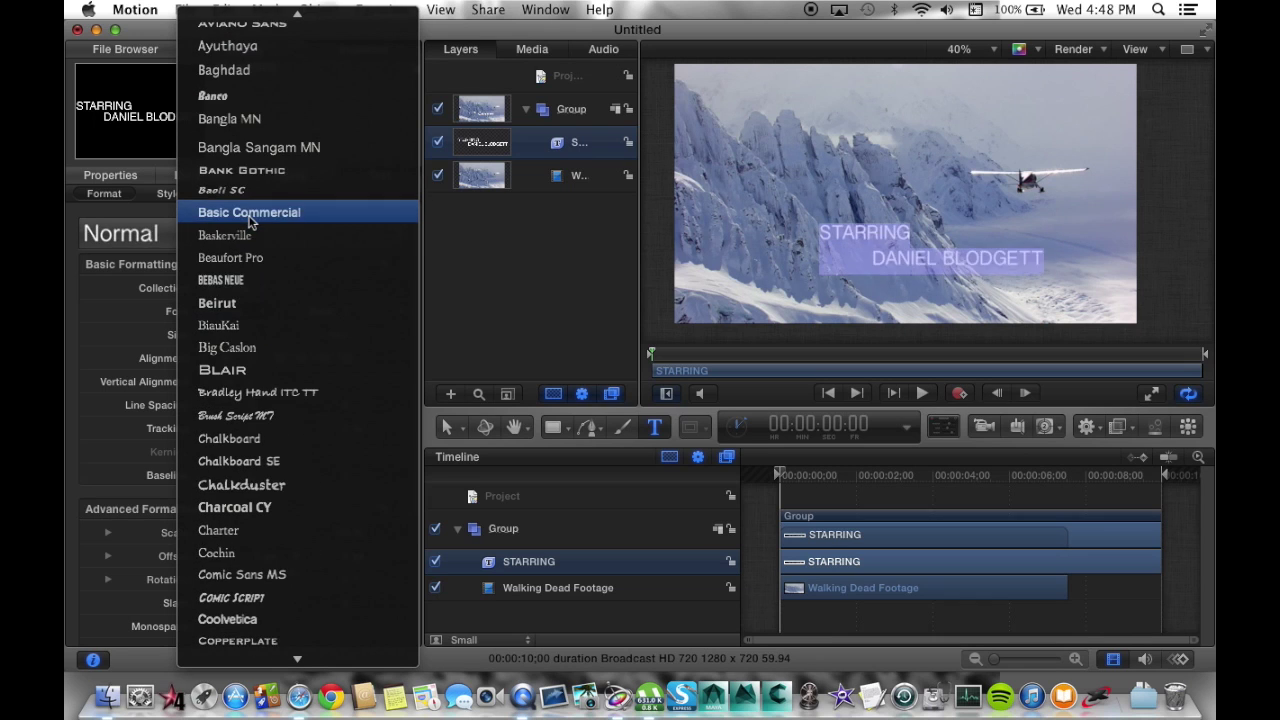
{"action": "scroll", "coordinate": [250, 222], "scroll_direction": "up", "scroll_amount": 12}
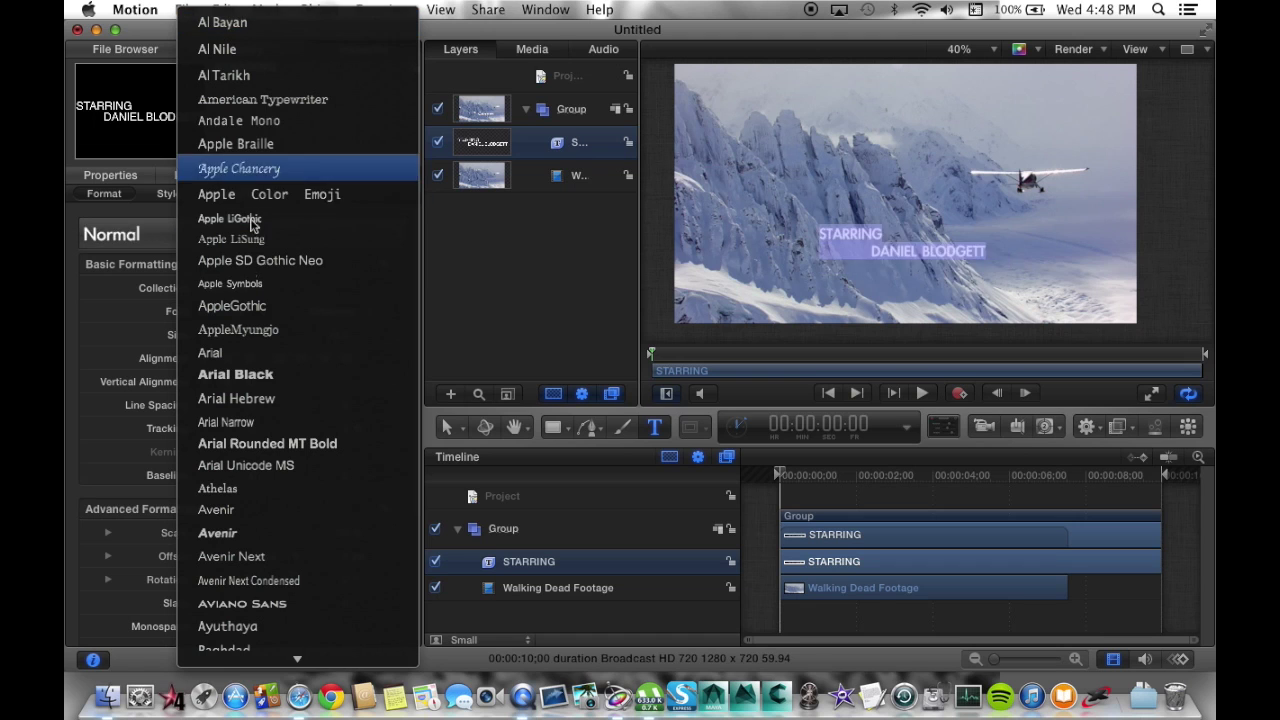
{"action": "key", "text": "a"}
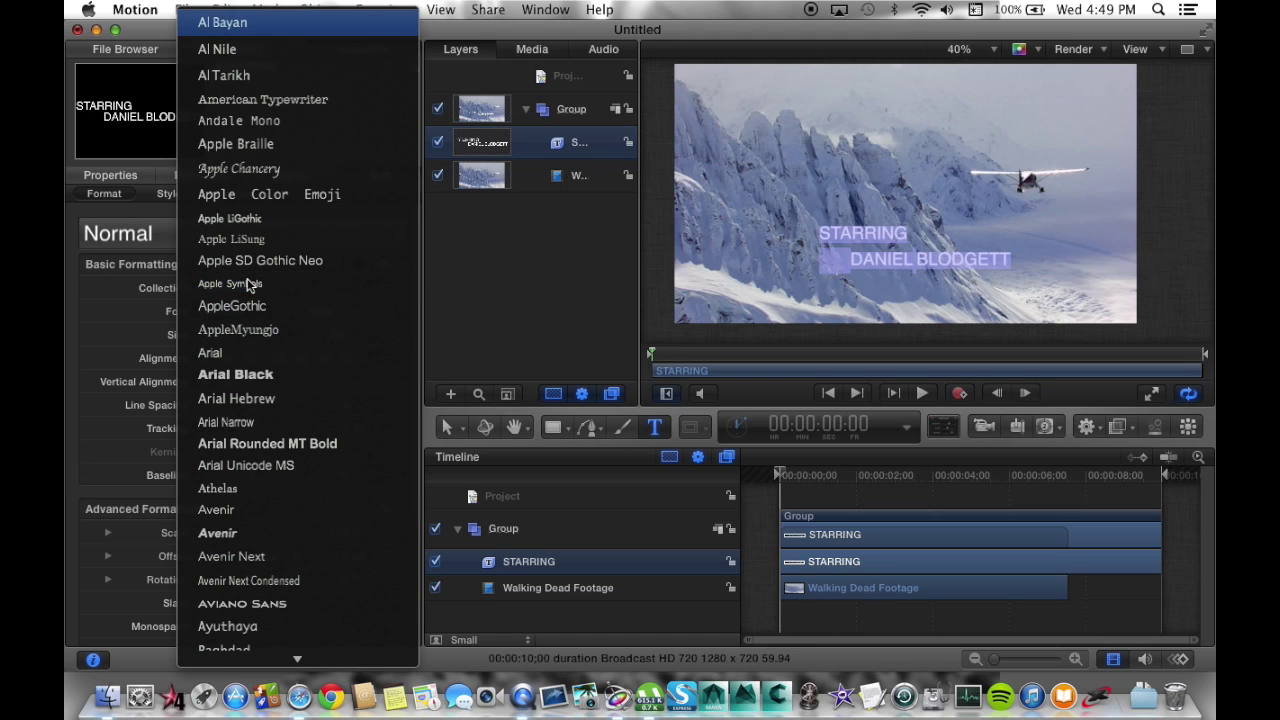
{"action": "scroll", "coordinate": [250, 285], "scroll_direction": "down", "scroll_amount": 15}
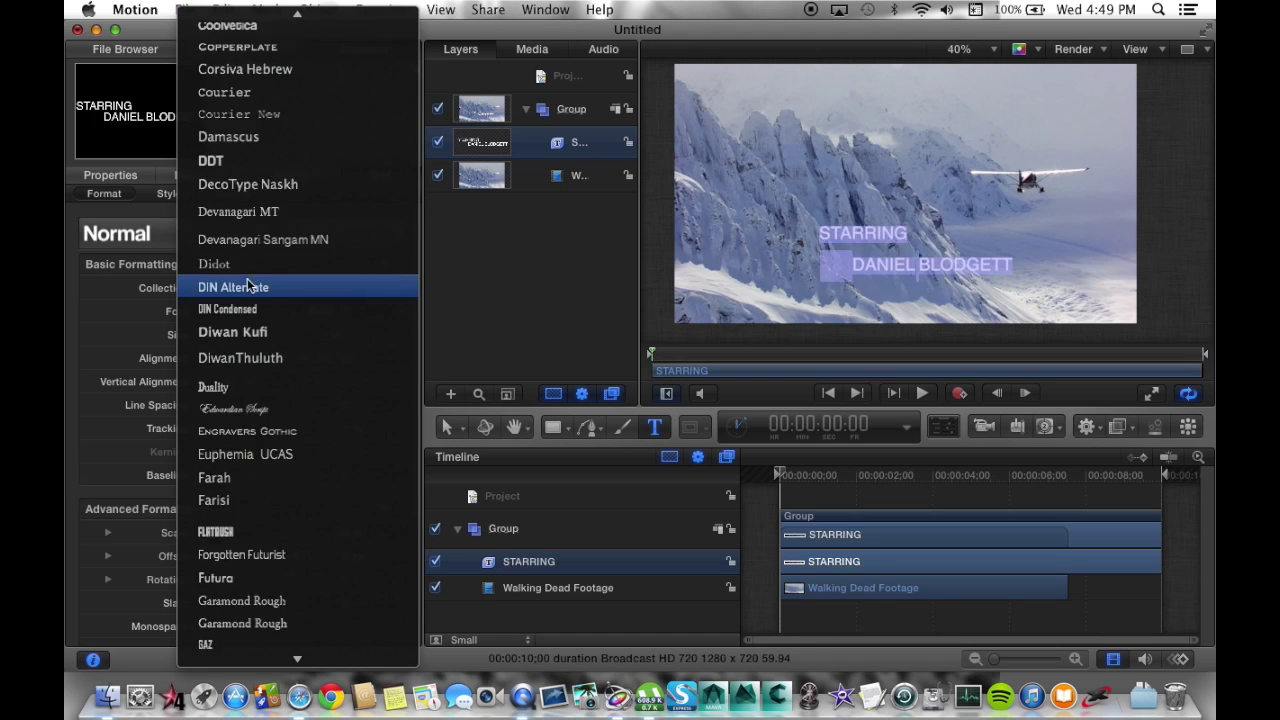
{"action": "scroll", "coordinate": [250, 285], "scroll_direction": "down", "scroll_amount": 8}
{"action": "scroll", "coordinate": [247, 284], "scroll_direction": "down", "scroll_amount": 20}
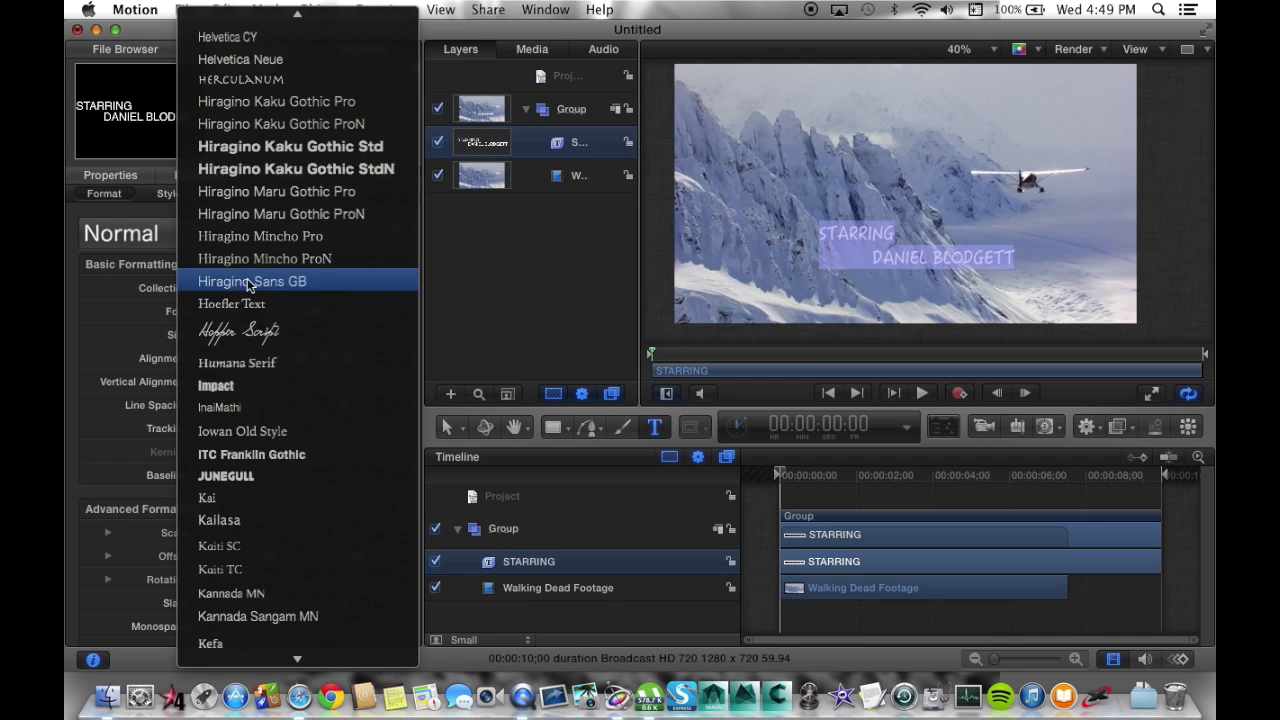
{"action": "scroll", "coordinate": [247, 285], "scroll_direction": "down", "scroll_amount": 13}
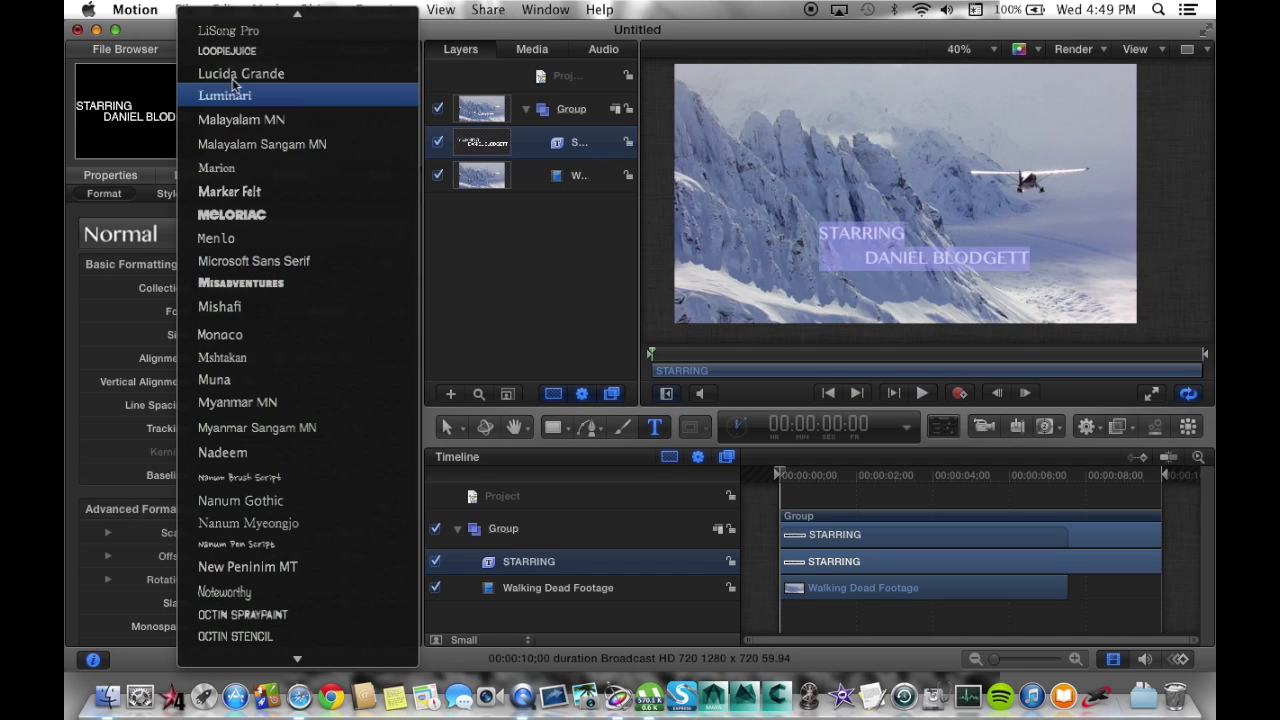
{"action": "scroll", "coordinate": [258, 390], "scroll_direction": "down", "scroll_amount": 2}
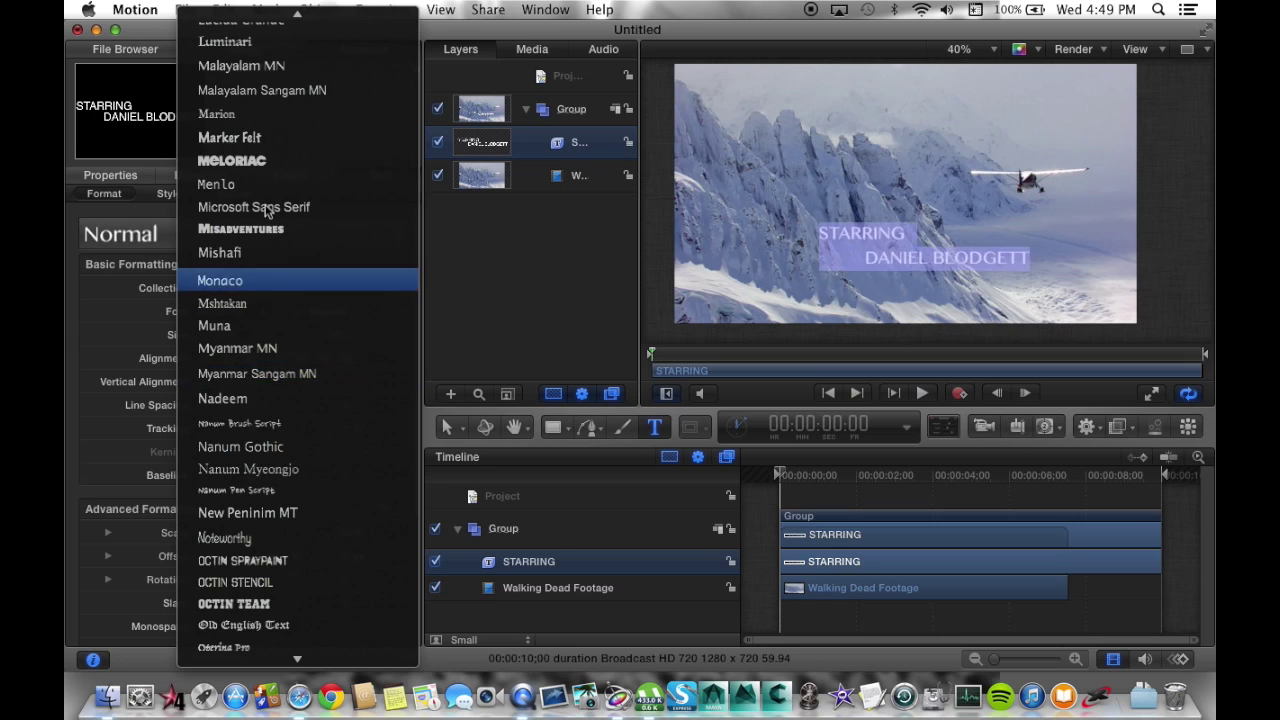
{"action": "scroll", "coordinate": [270, 280], "scroll_direction": "up", "scroll_amount": 4}
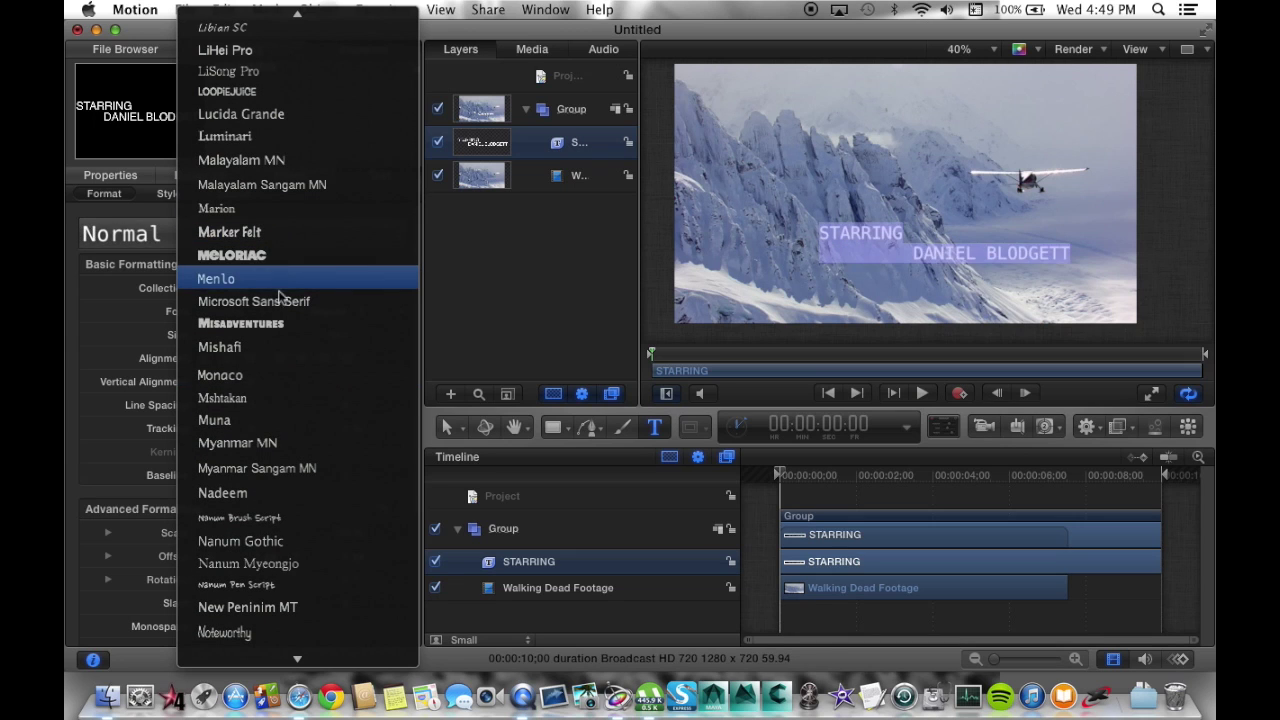
{"action": "scroll", "coordinate": [280, 320], "scroll_direction": "down", "scroll_amount": 3}
{"action": "scroll", "coordinate": [281, 325], "scroll_direction": "down", "scroll_amount": 10}
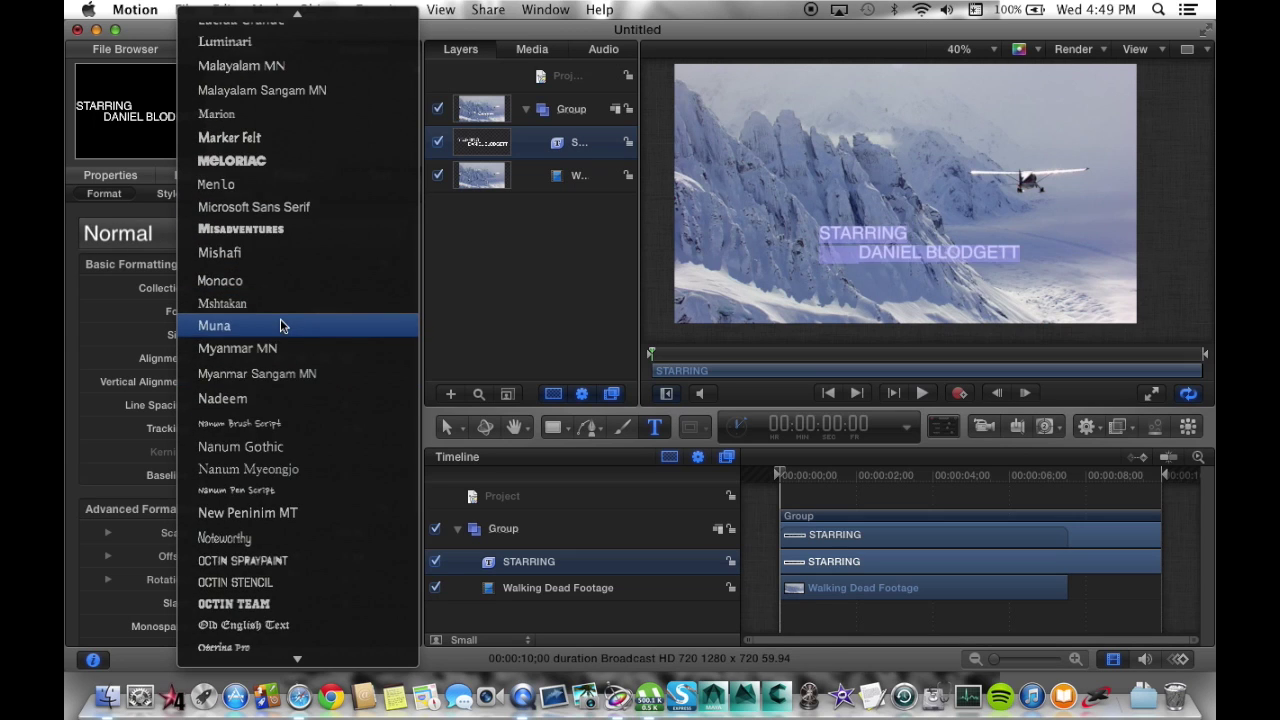
{"action": "scroll", "coordinate": [281, 325], "scroll_direction": "down", "scroll_amount": 11}
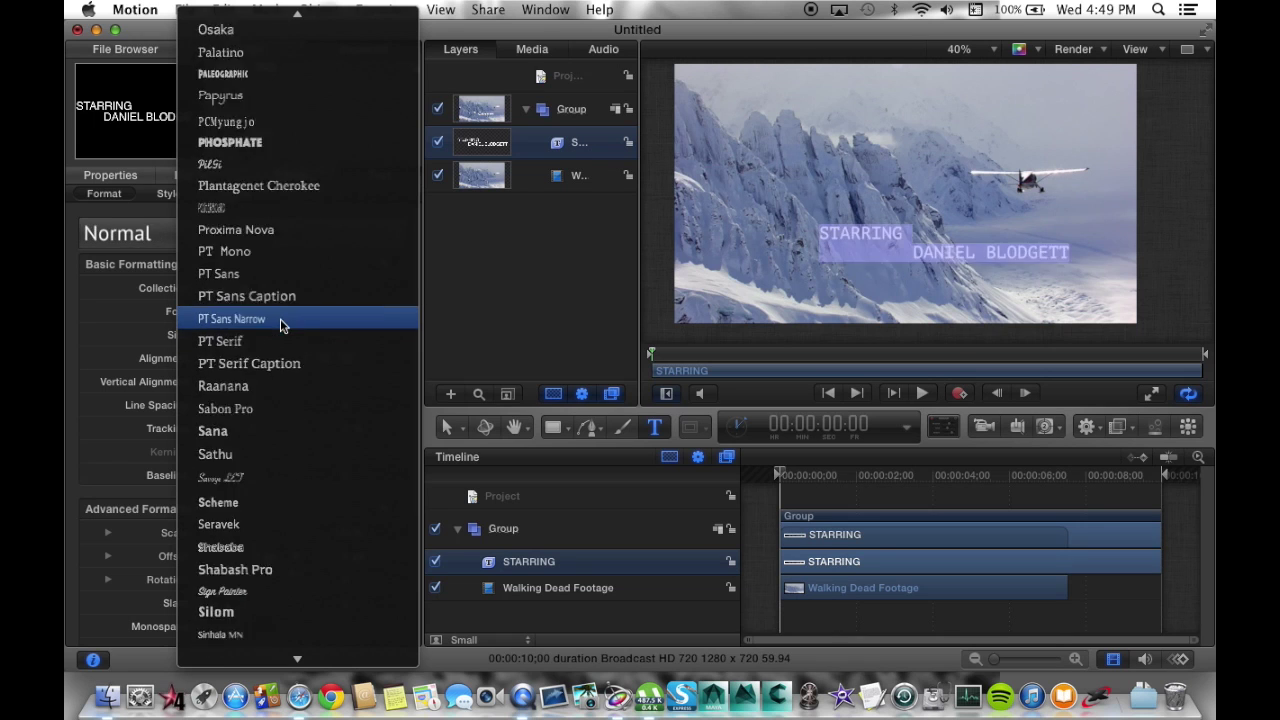
{"action": "scroll", "coordinate": [280, 325], "scroll_direction": "down", "scroll_amount": 13}
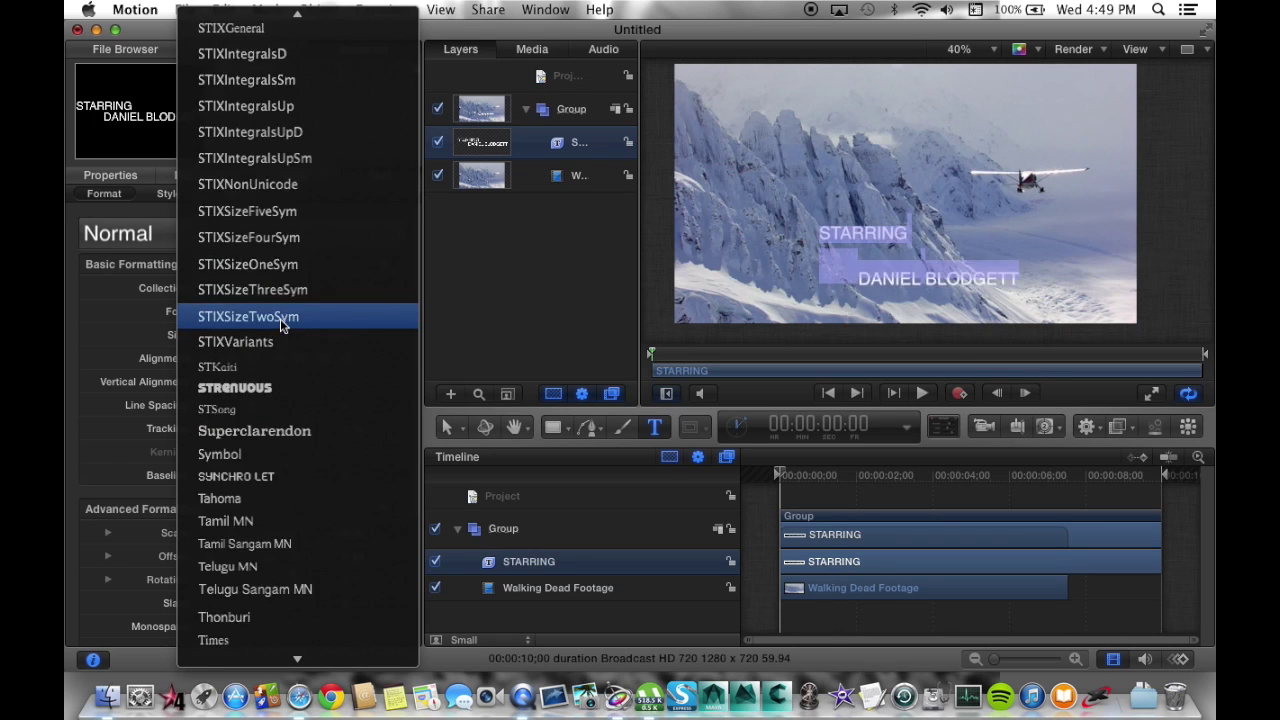
{"action": "scroll", "coordinate": [280, 325], "scroll_direction": "up", "scroll_amount": 20}
{"action": "scroll", "coordinate": [281, 323], "scroll_direction": "up", "scroll_amount": 20}
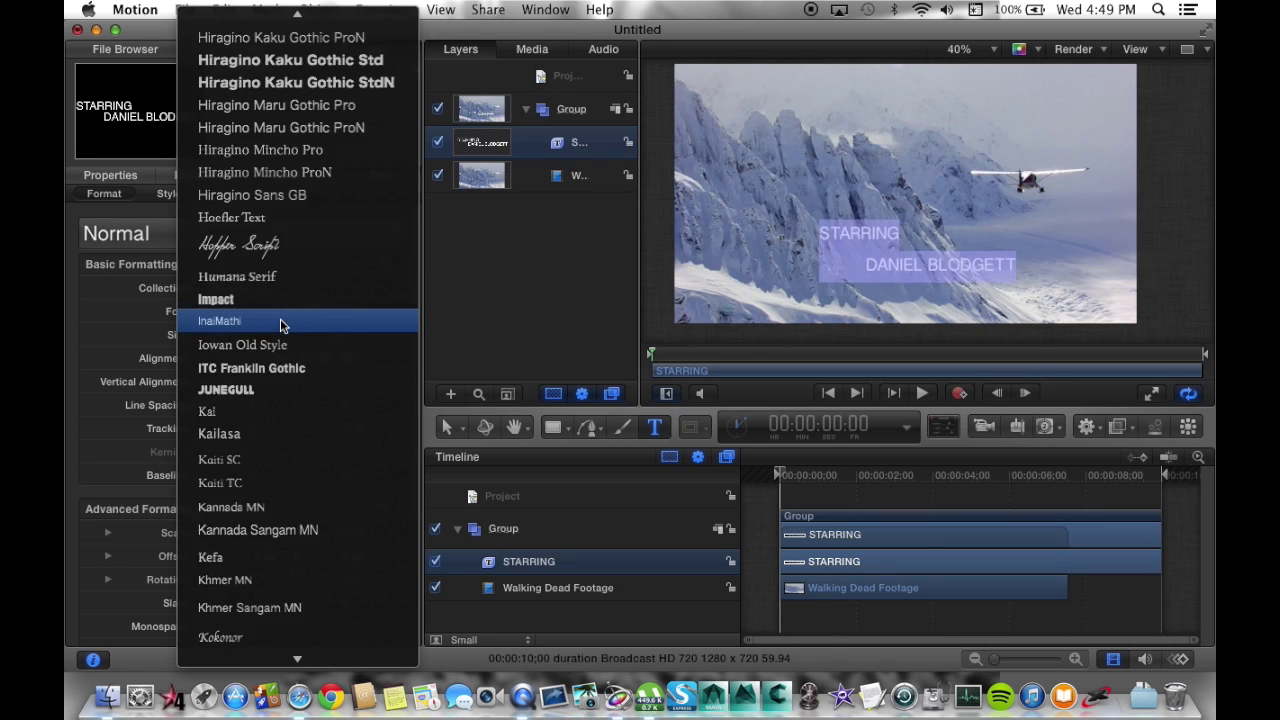
{"action": "scroll", "coordinate": [281, 323], "scroll_direction": "down", "scroll_amount": 20}
{"action": "scroll", "coordinate": [280, 318], "scroll_direction": "down", "scroll_amount": 15}
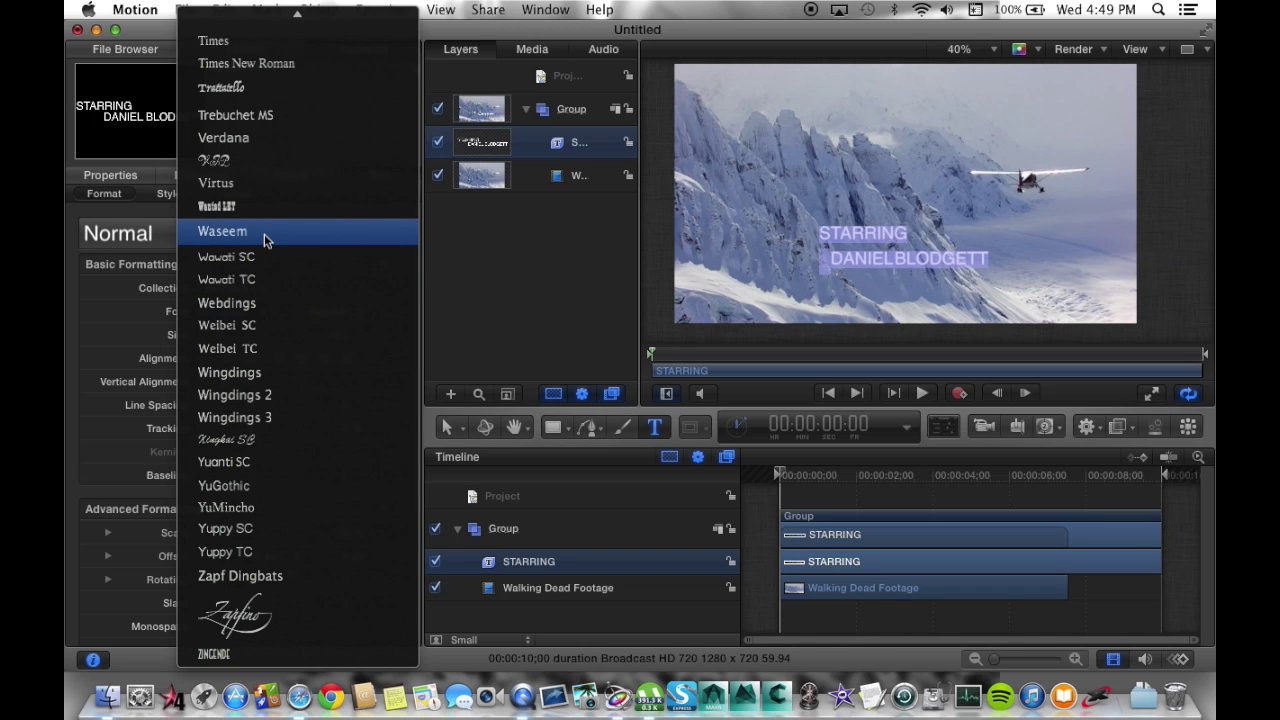
Scroll back up the font list and choose Lucida Grande for the title.
{"action": "scroll", "coordinate": [264, 233], "scroll_direction": "up", "scroll_amount": 10}
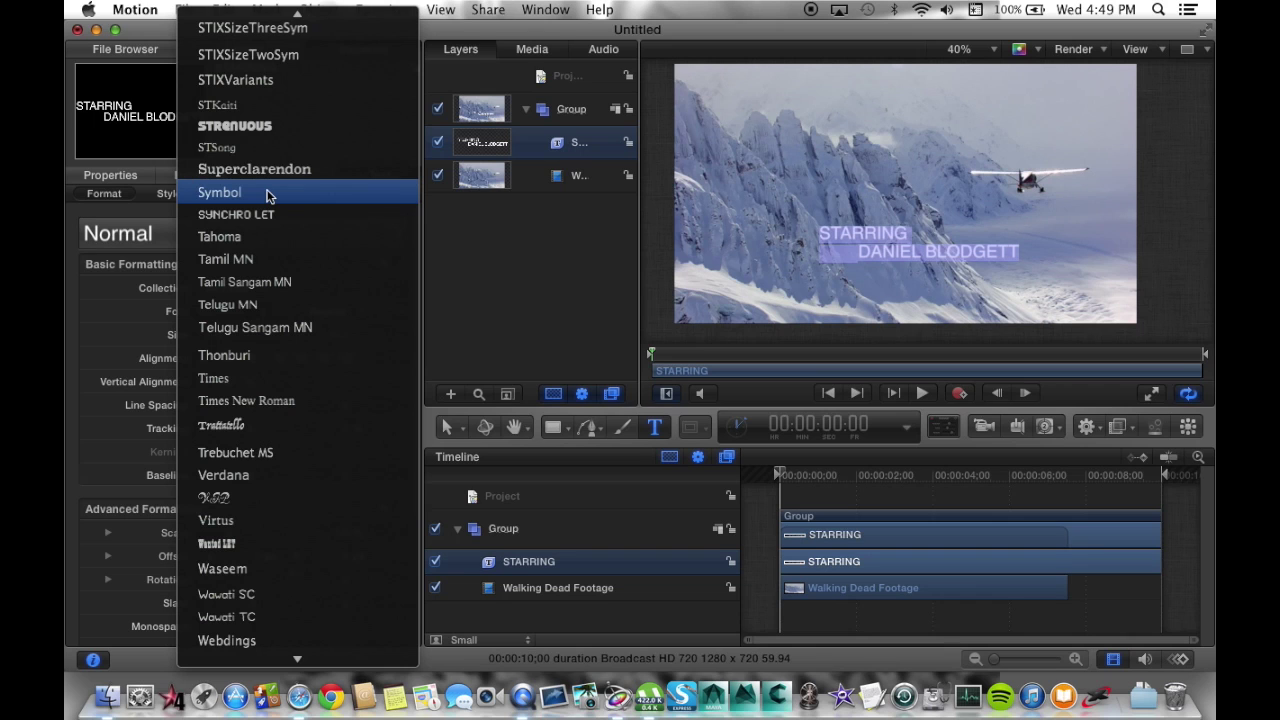
{"action": "scroll", "coordinate": [267, 195], "scroll_direction": "up", "scroll_amount": 6}
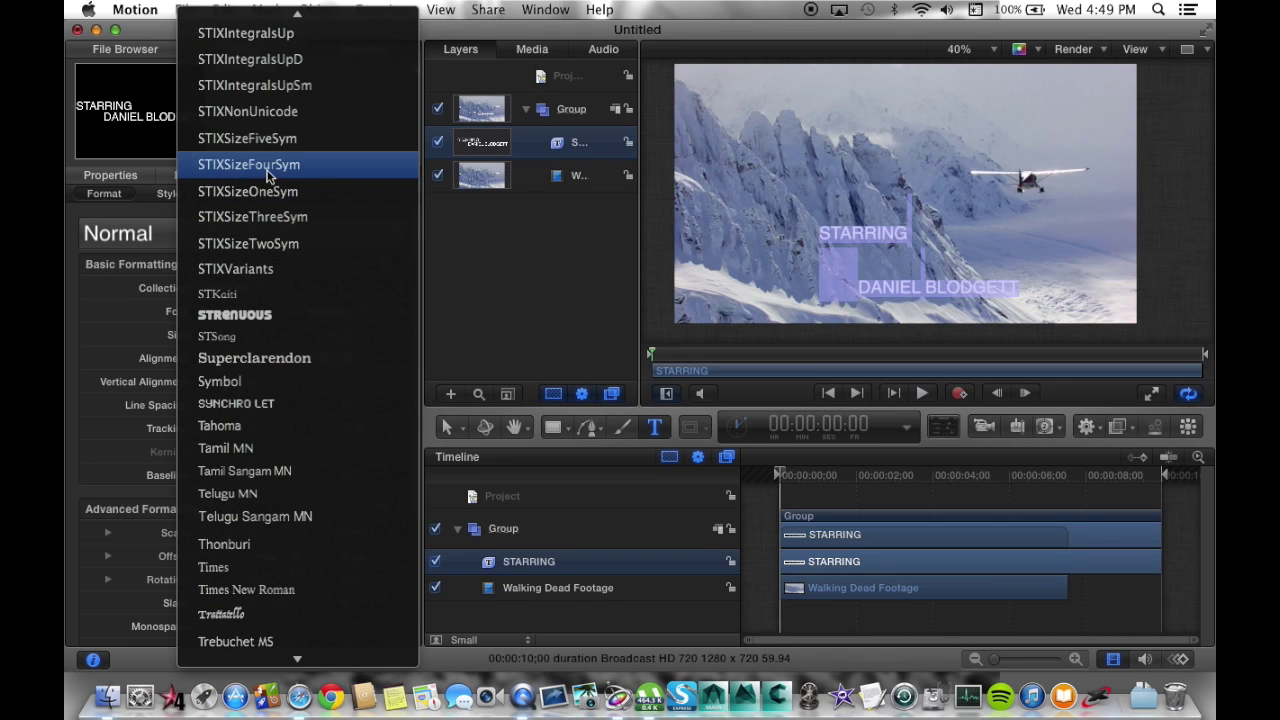
{"action": "scroll", "coordinate": [267, 175], "scroll_direction": "up", "scroll_amount": 8}
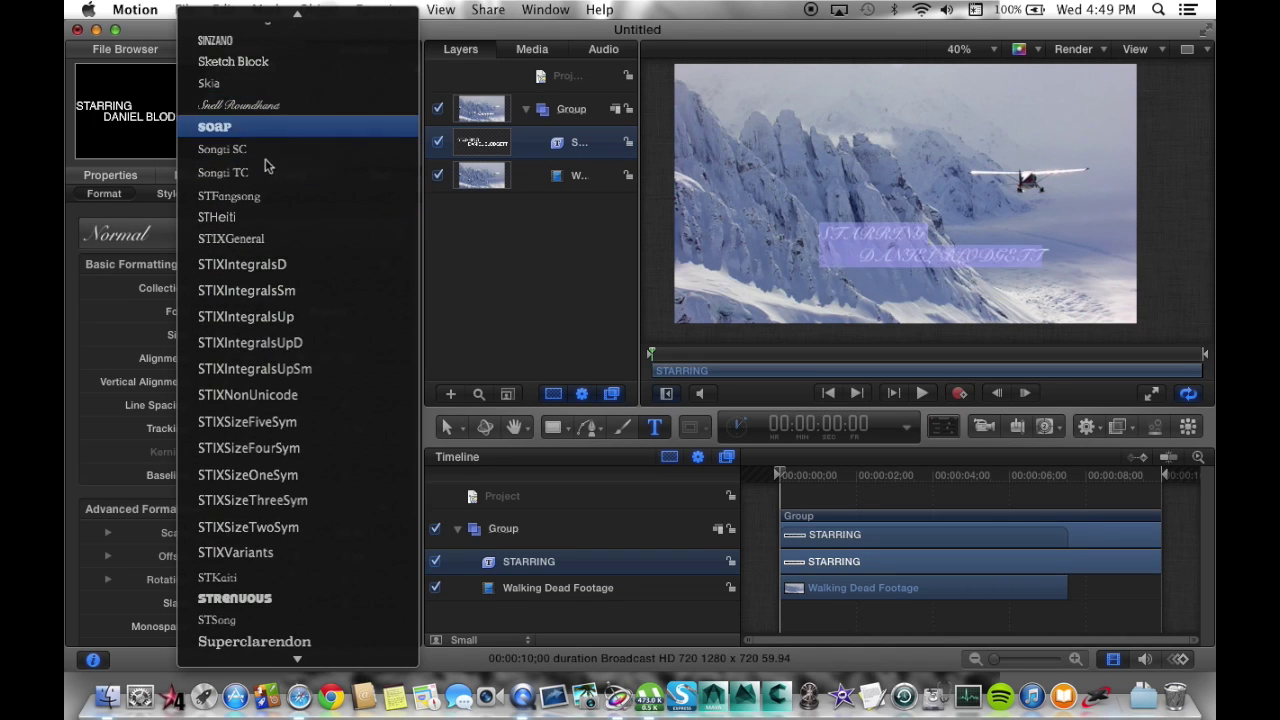
{"action": "scroll", "coordinate": [267, 195], "scroll_direction": "up", "scroll_amount": 10}
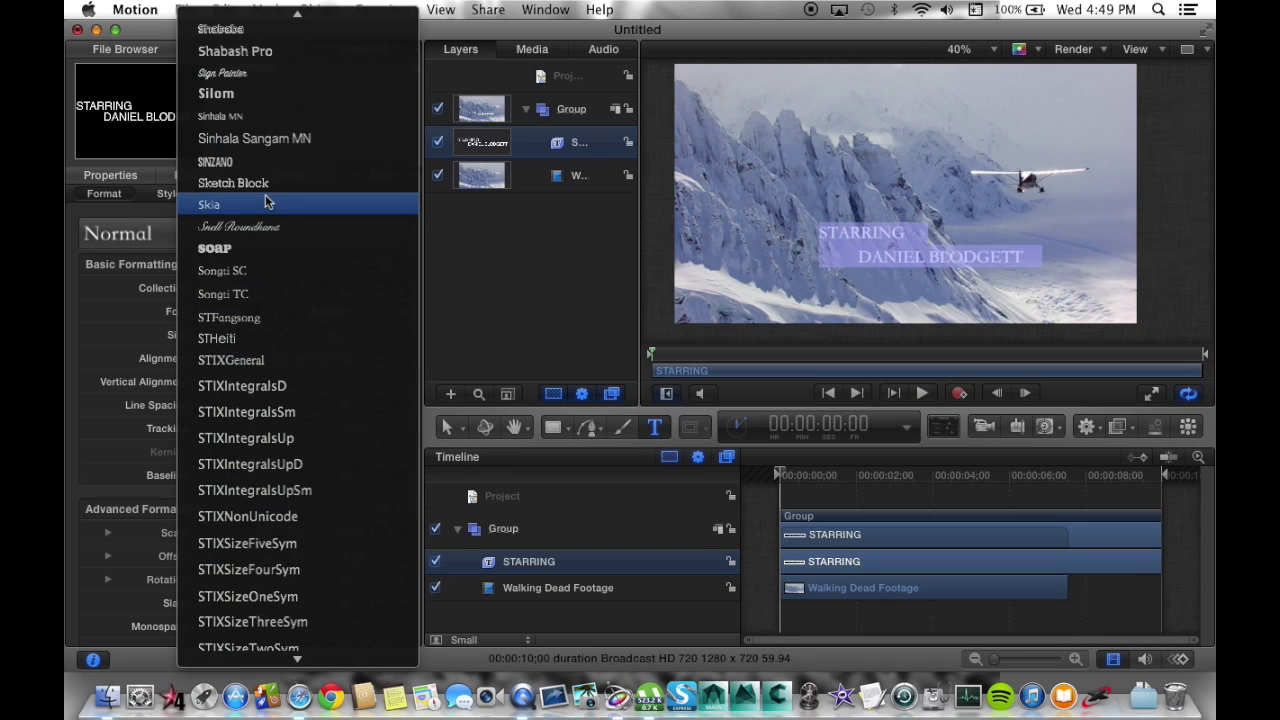
{"action": "scroll", "coordinate": [265, 160], "scroll_direction": "up", "scroll_amount": 1}
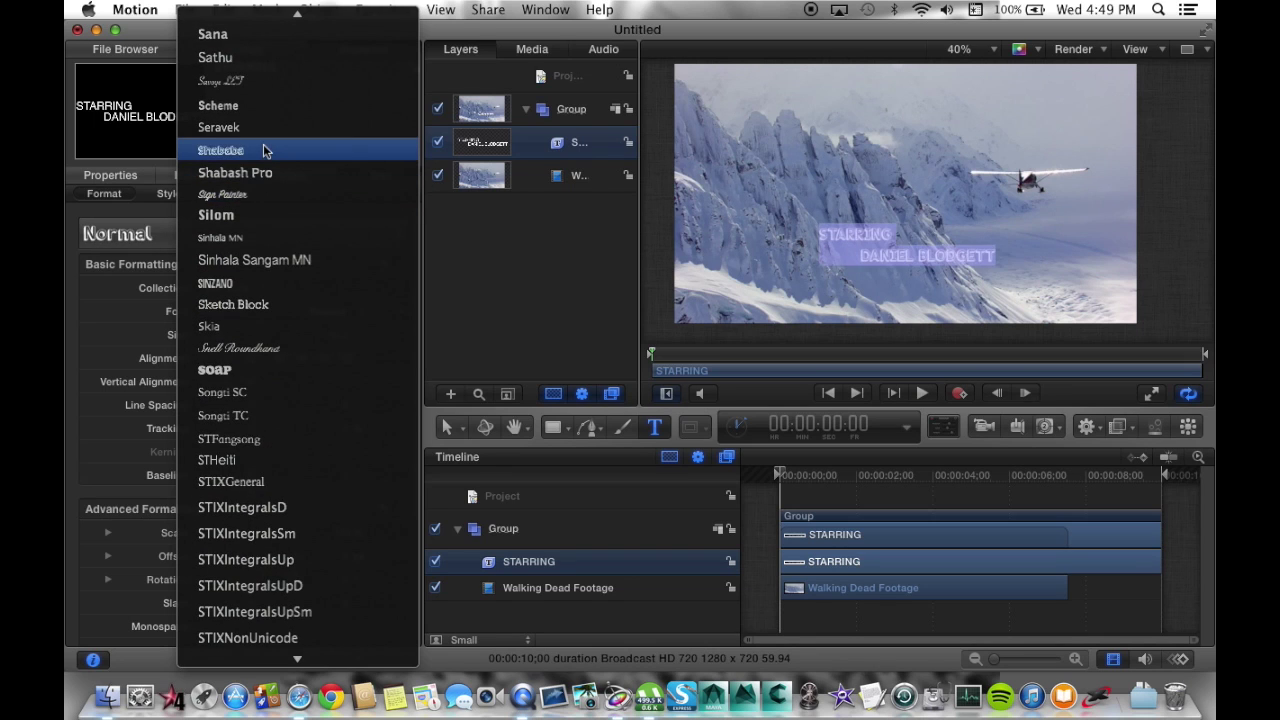
{"action": "scroll", "coordinate": [264, 130], "scroll_direction": "up", "scroll_amount": 5}
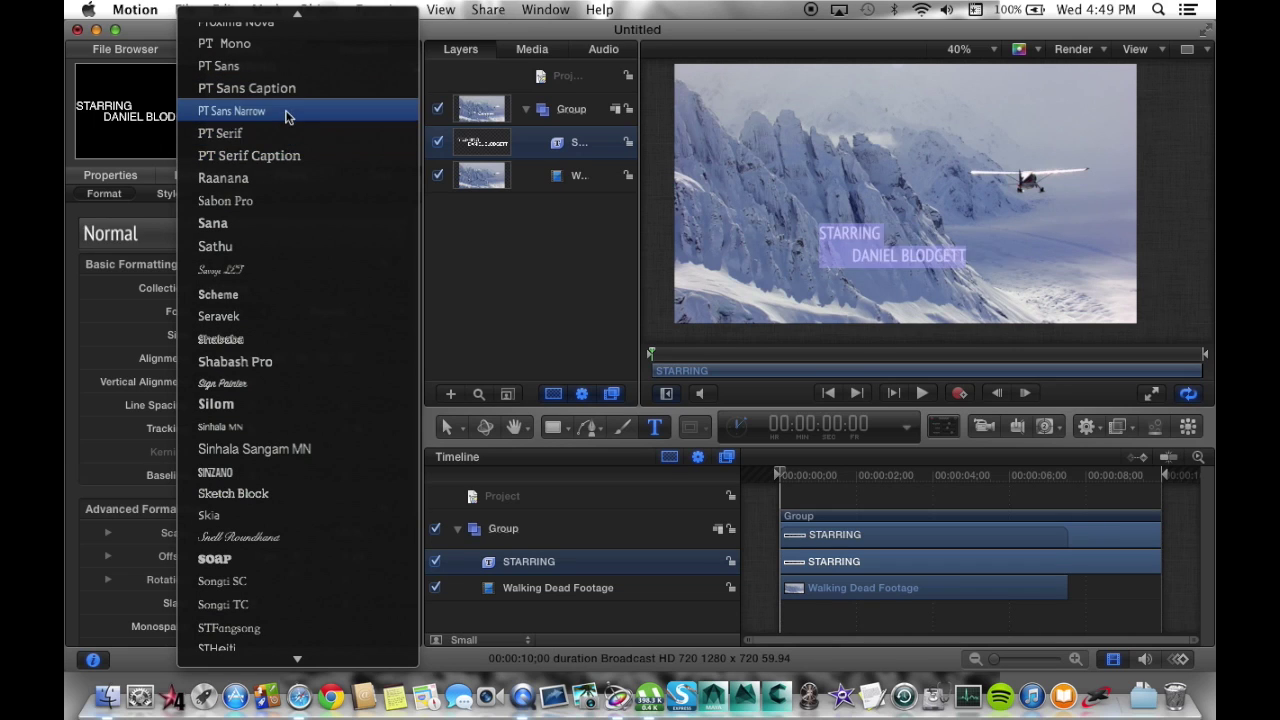
{"action": "scroll", "coordinate": [286, 112], "scroll_direction": "up", "scroll_amount": 3}
{"action": "scroll", "coordinate": [286, 115], "scroll_direction": "up", "scroll_amount": 1}
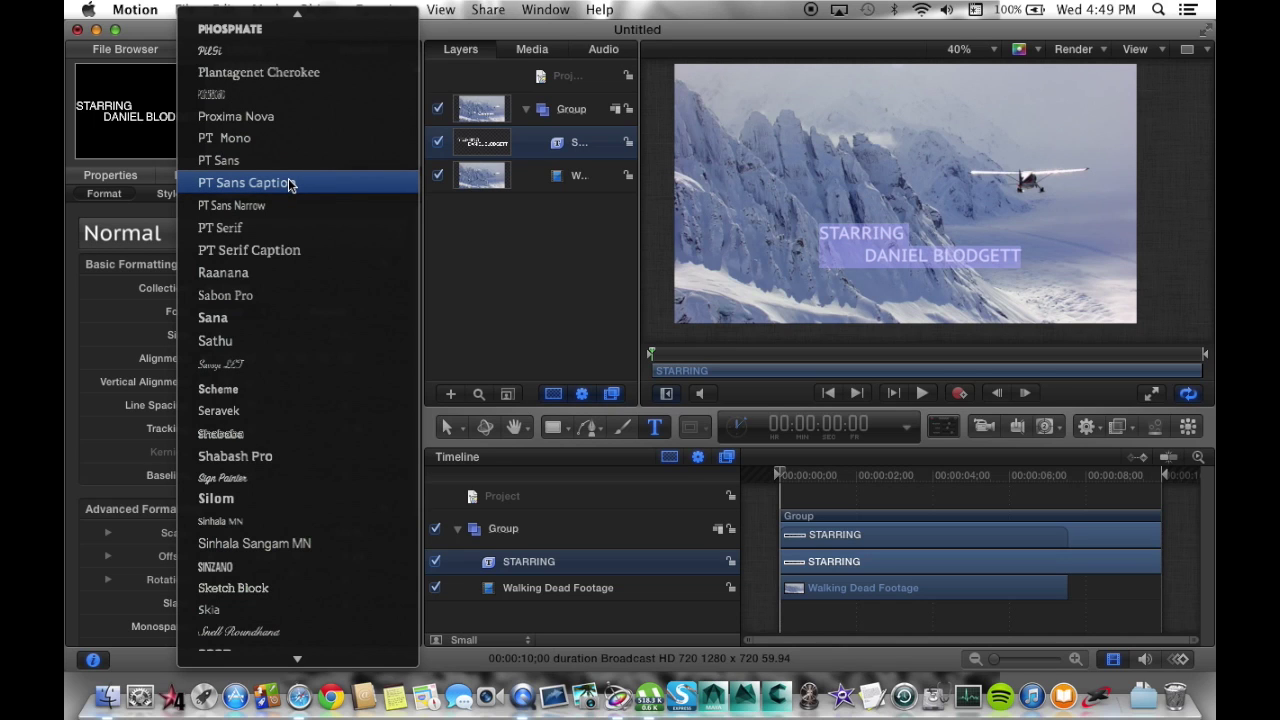
{"action": "scroll", "coordinate": [288, 183], "scroll_direction": "up", "scroll_amount": 4}
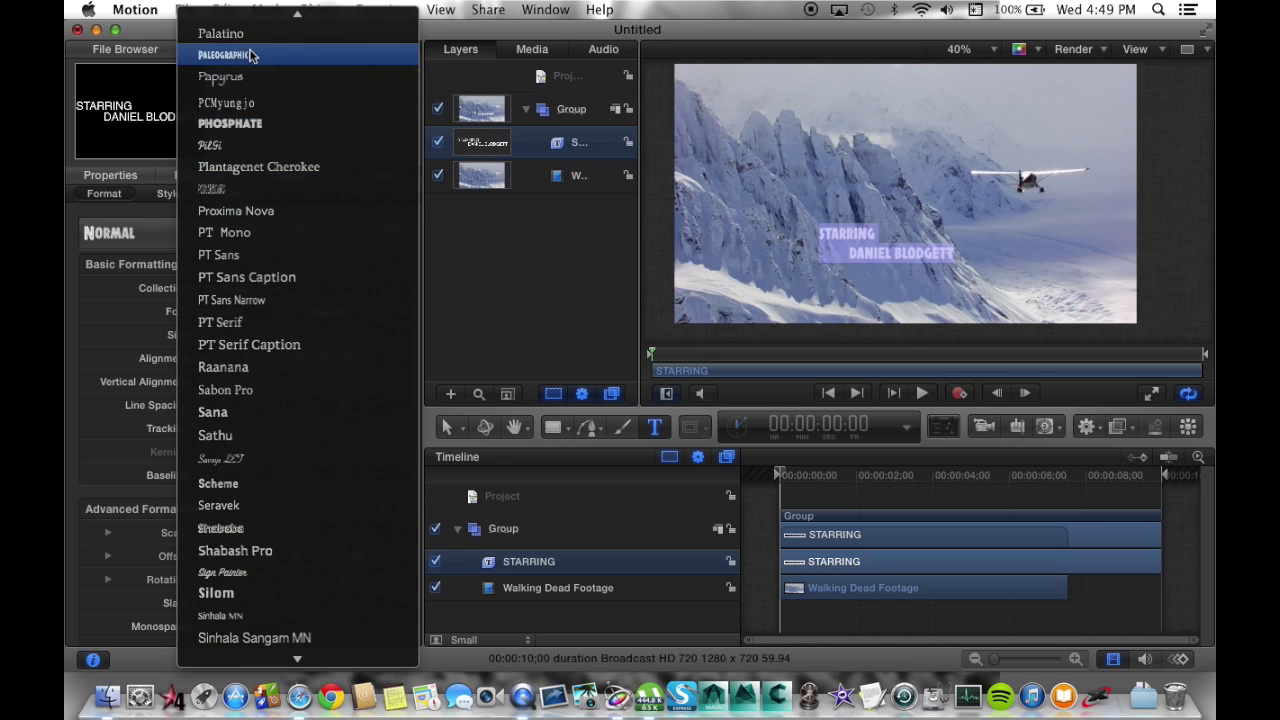
{"action": "scroll", "coordinate": [251, 55], "scroll_direction": "up", "scroll_amount": 15}
{"action": "scroll", "coordinate": [251, 55], "scroll_direction": "up", "scroll_amount": 15}
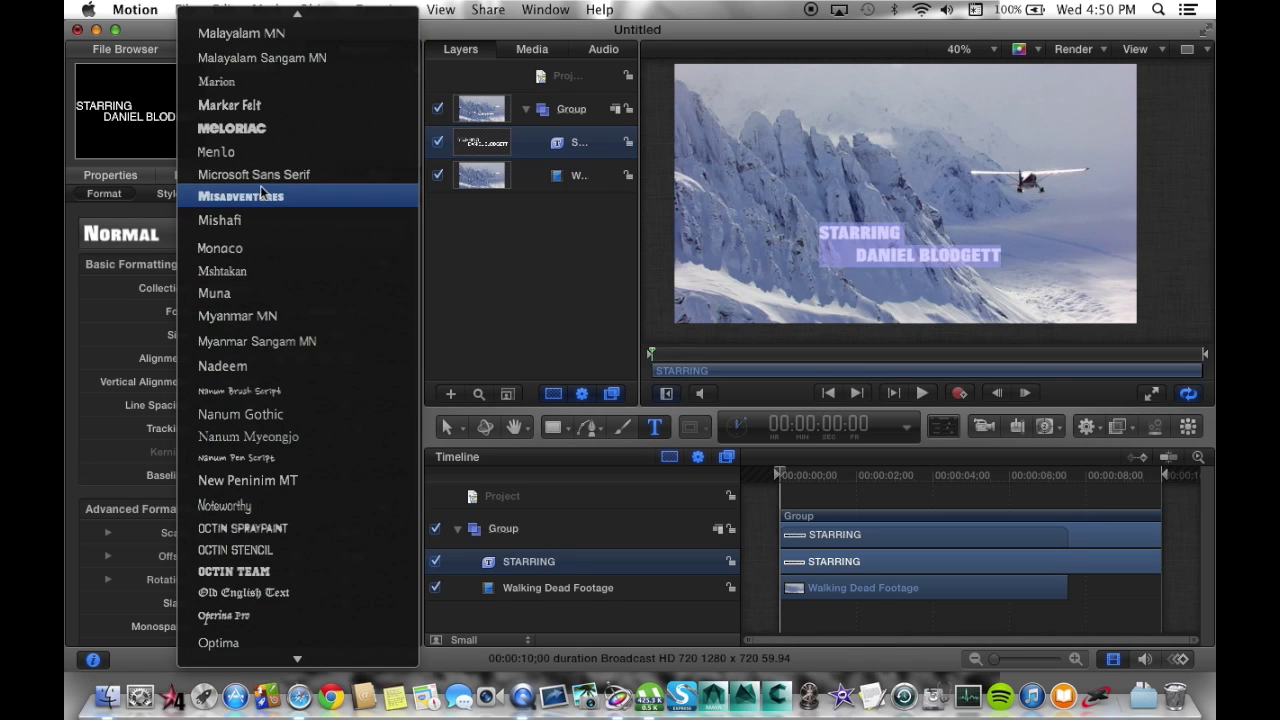
{"action": "scroll", "coordinate": [259, 218], "scroll_direction": "up", "scroll_amount": 8}
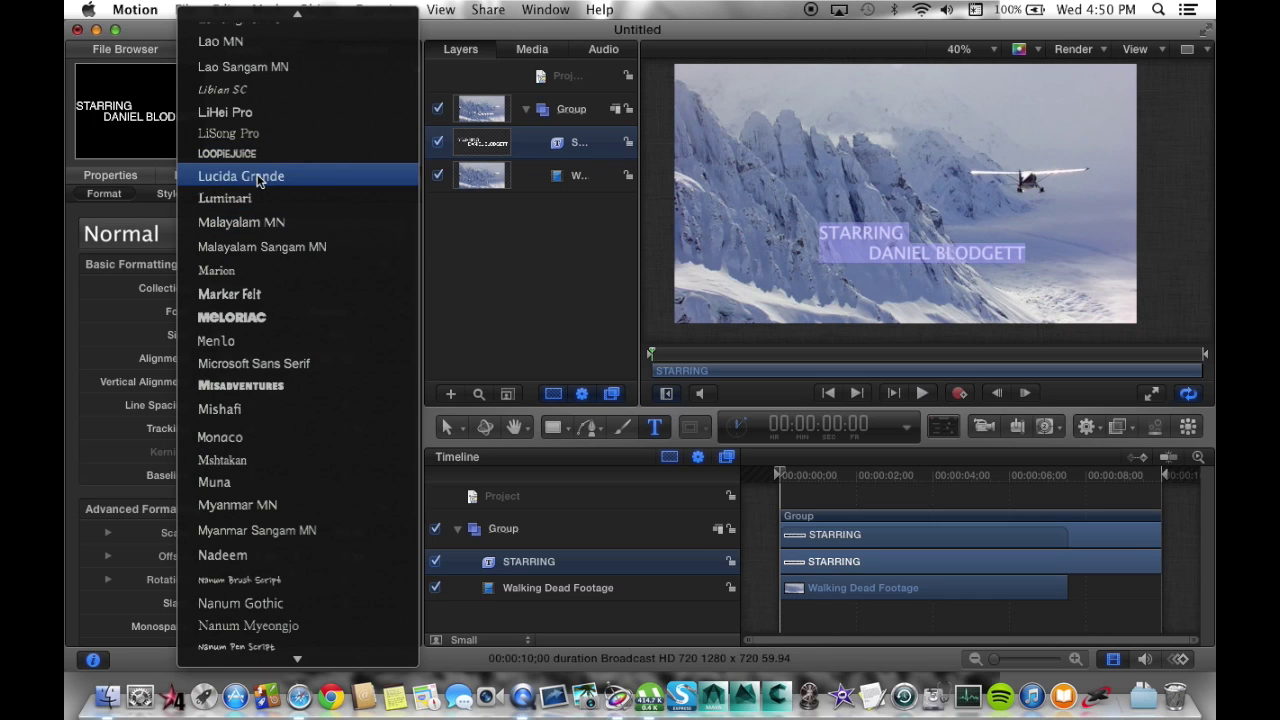
{"action": "left_click", "coordinate": [258, 180]}
{"action": "left_click", "coordinate": [325, 318]}
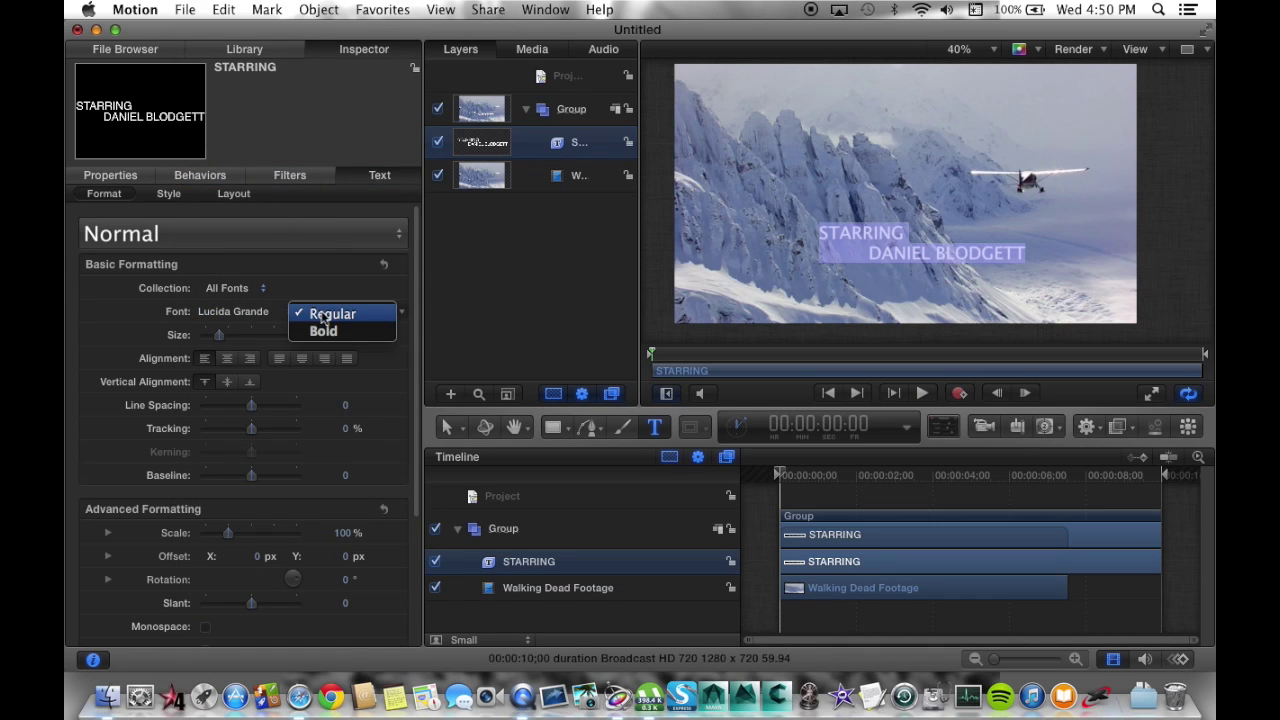
Keep the Regular weight overall, but make the name line of the title Bold.
{"action": "left_click", "coordinate": [340, 316]}
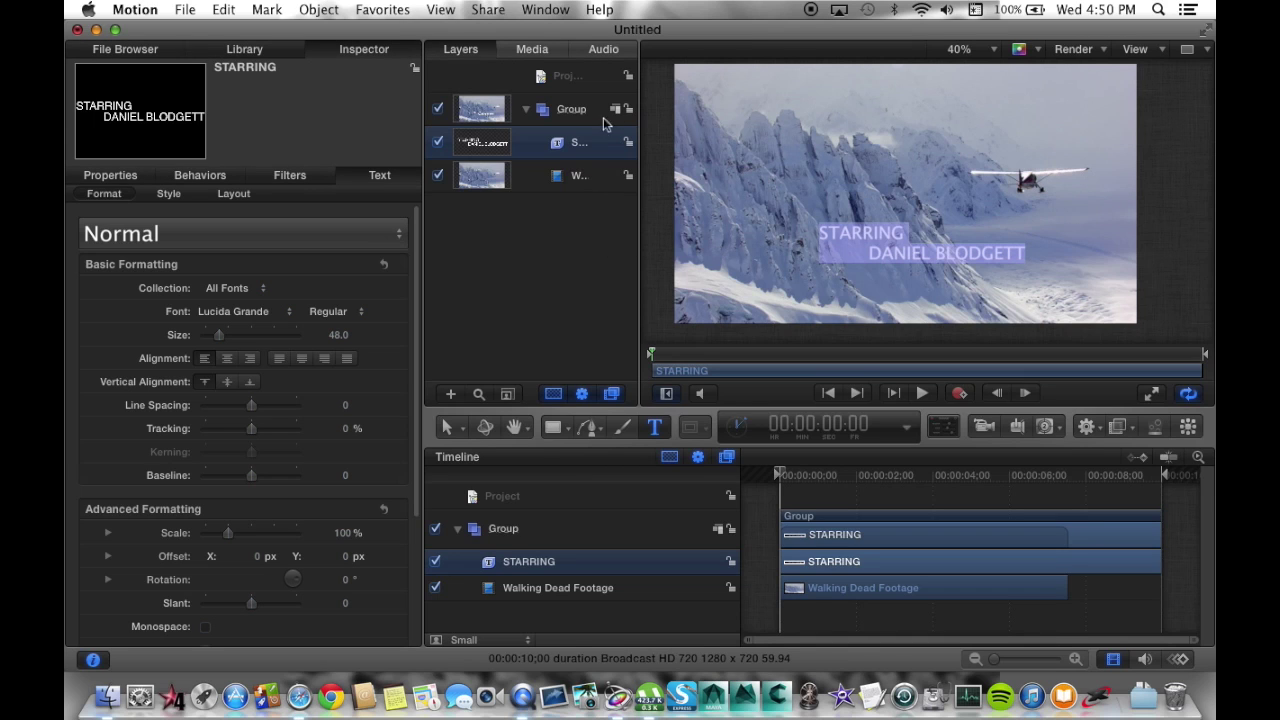
{"action": "left_click", "coordinate": [580, 250]}
{"action": "left_click", "coordinate": [565, 142]}
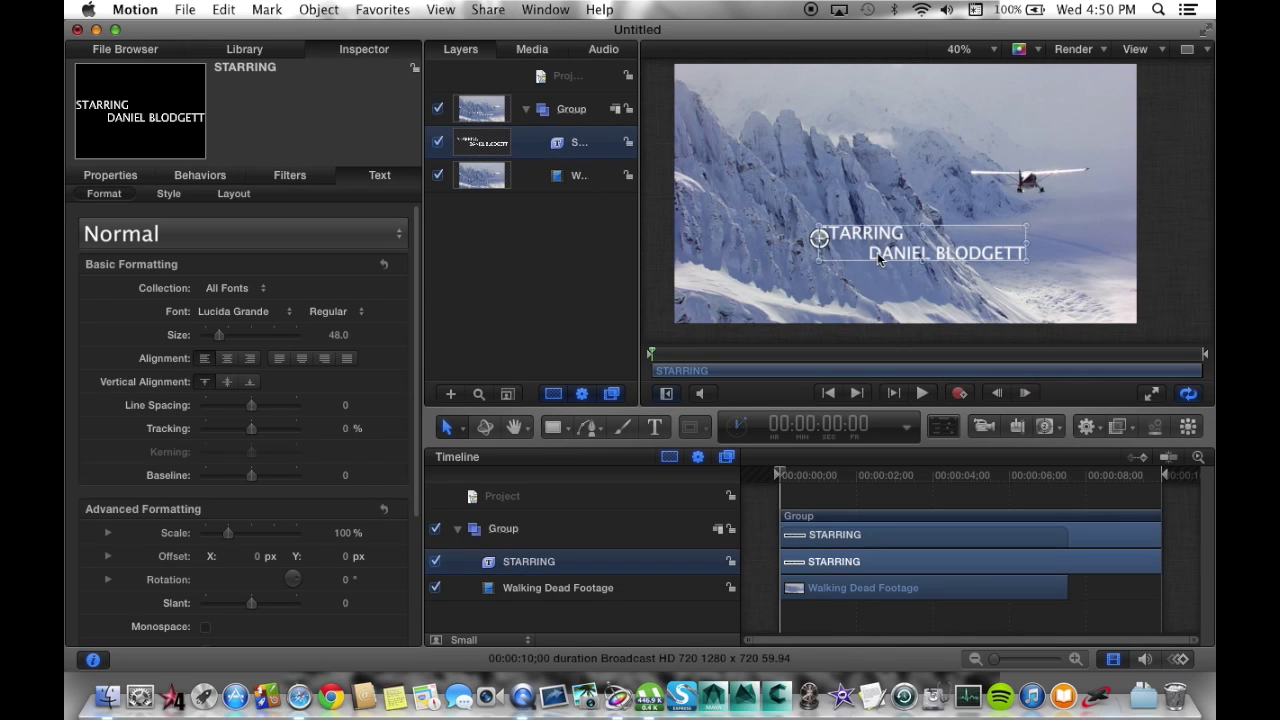
{"action": "double_click", "coordinate": [835, 235]}
{"action": "left_click", "coordinate": [885, 255]}
{"action": "left_click_drag", "start_coordinate": [869, 254], "coordinate": [1020, 254]}
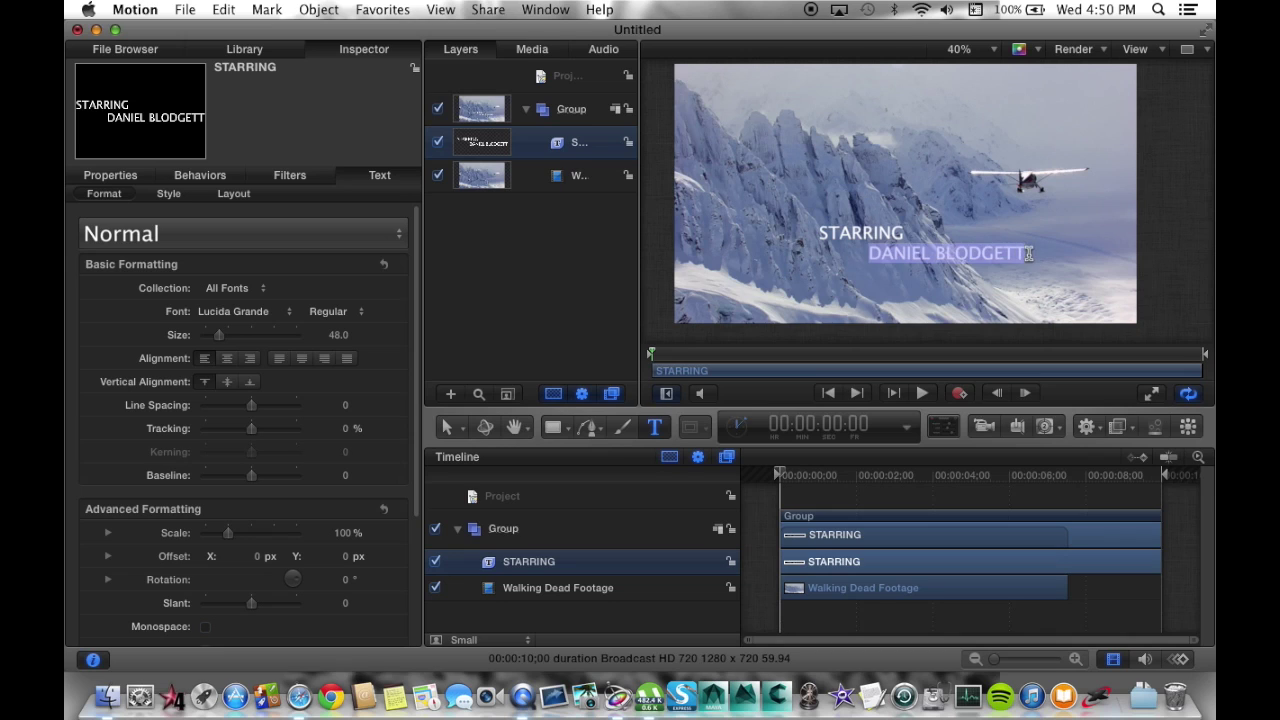
{"action": "left_click", "coordinate": [330, 311]}
{"action": "left_click", "coordinate": [340, 334]}
{"action": "left_click", "coordinate": [766, 545]}
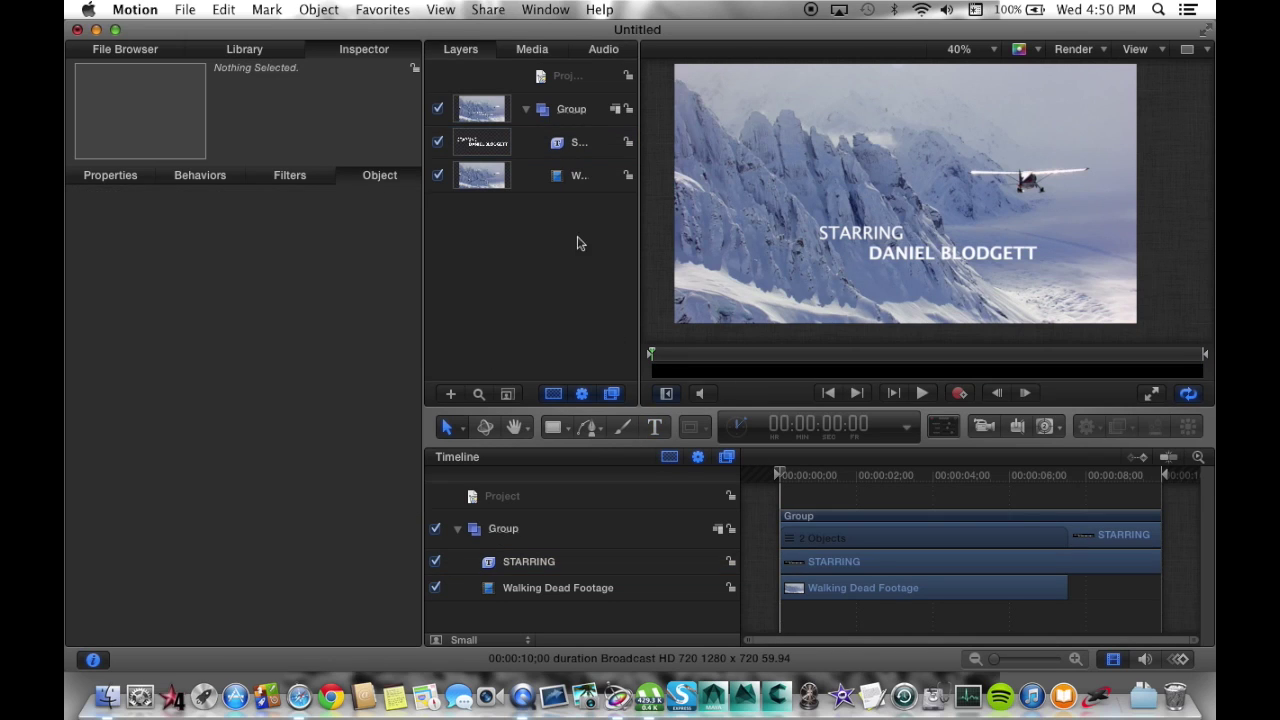
Scale the STARRING title down to about 73%, then select the Walking Dead Footage layer.
{"action": "left_click", "coordinate": [576, 141]}
{"action": "left_click_drag", "start_coordinate": [1038, 243], "coordinate": [890, 262]}
{"action": "left_click", "coordinate": [762, 545]}
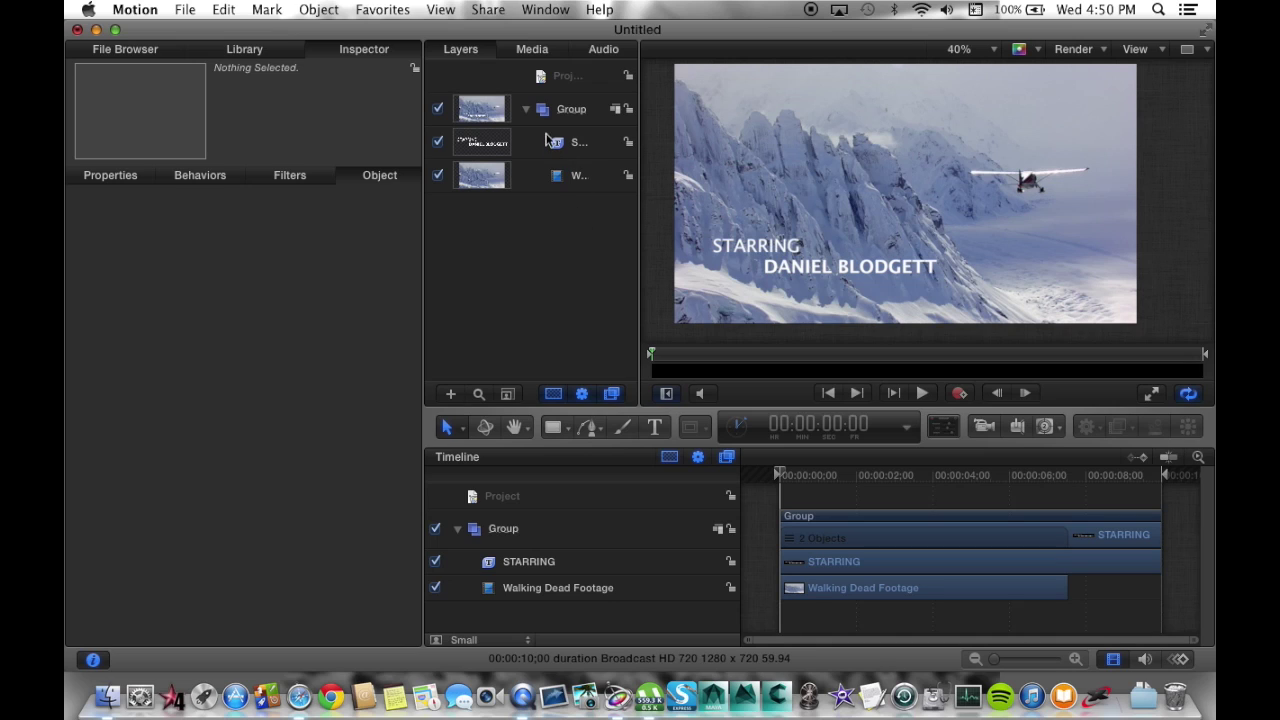
{"action": "left_click", "coordinate": [551, 184]}
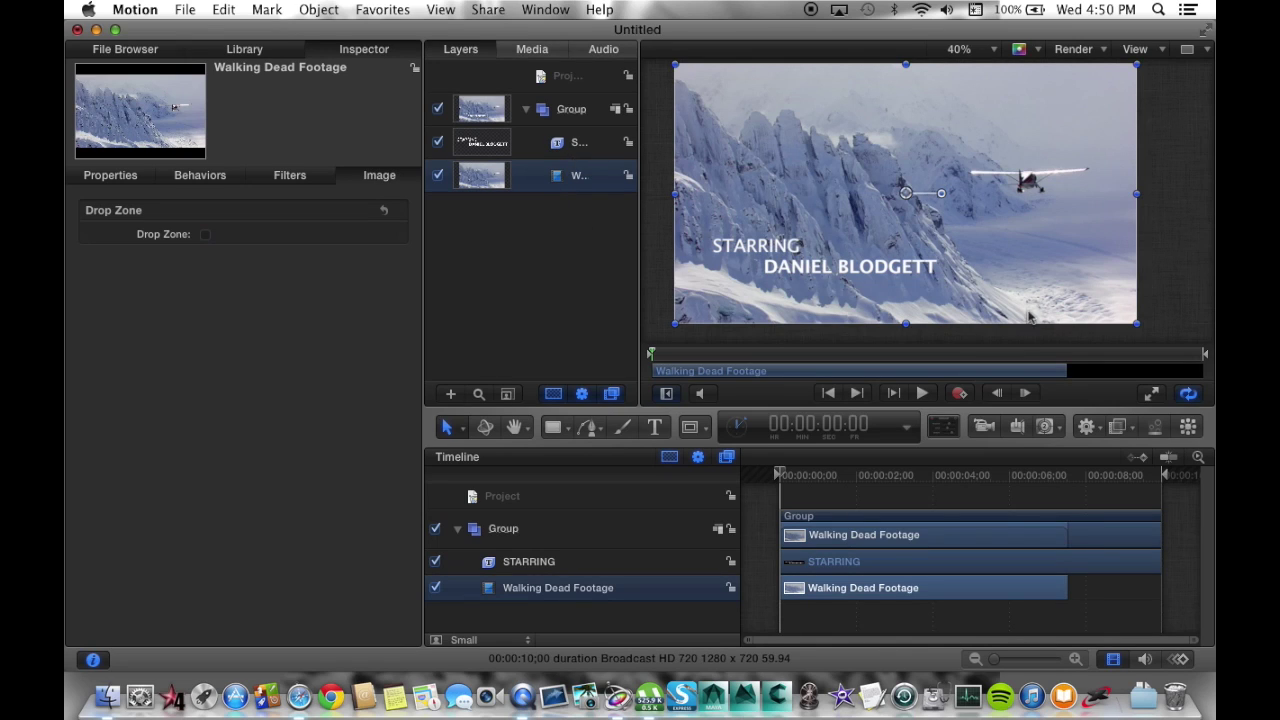
Add an Analyze Motion behavior to the footage and place its tracker on a rock patch.
{"action": "left_click", "coordinate": [1093, 429]}
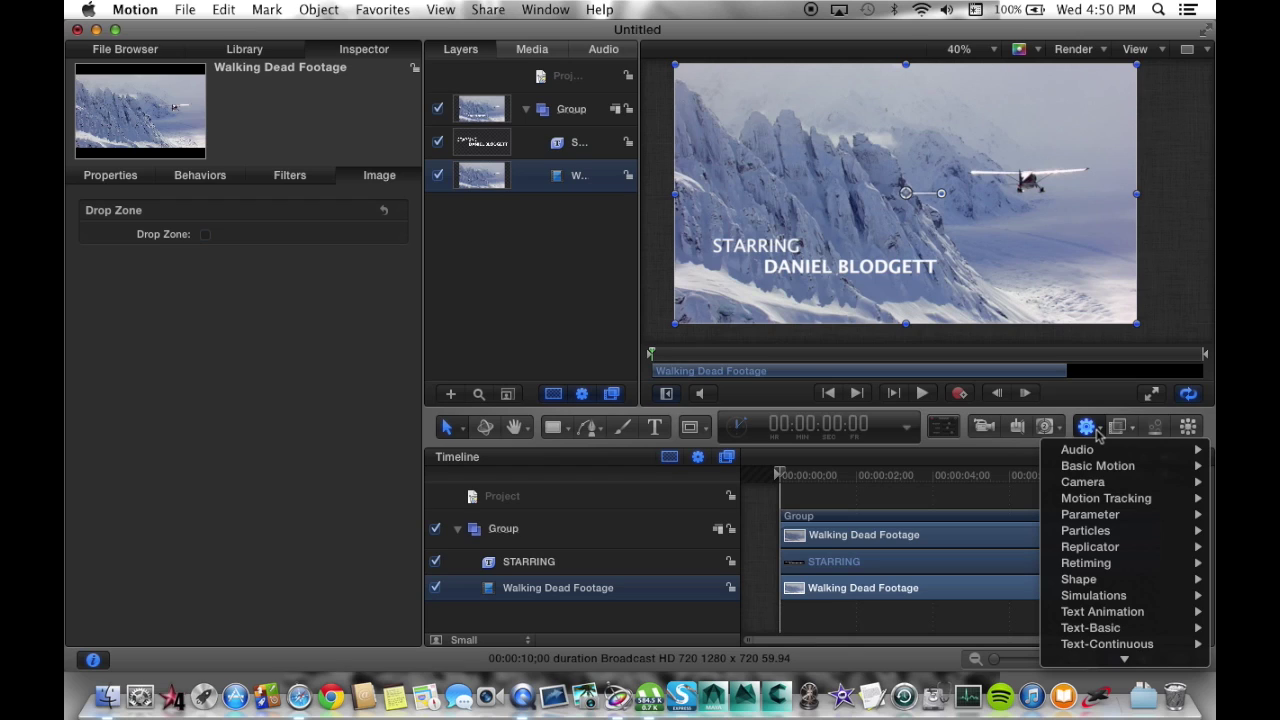
{"action": "mouse_move", "coordinate": [1121, 505]}
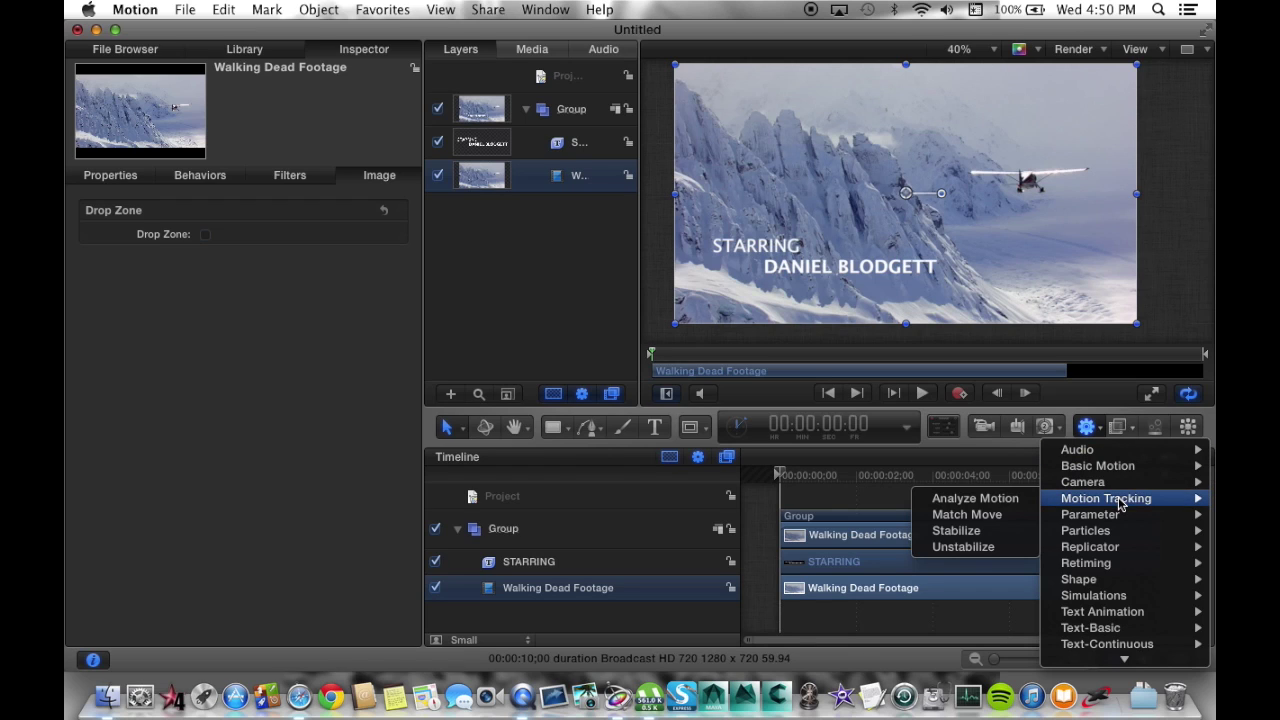
{"action": "left_click", "coordinate": [976, 500]}
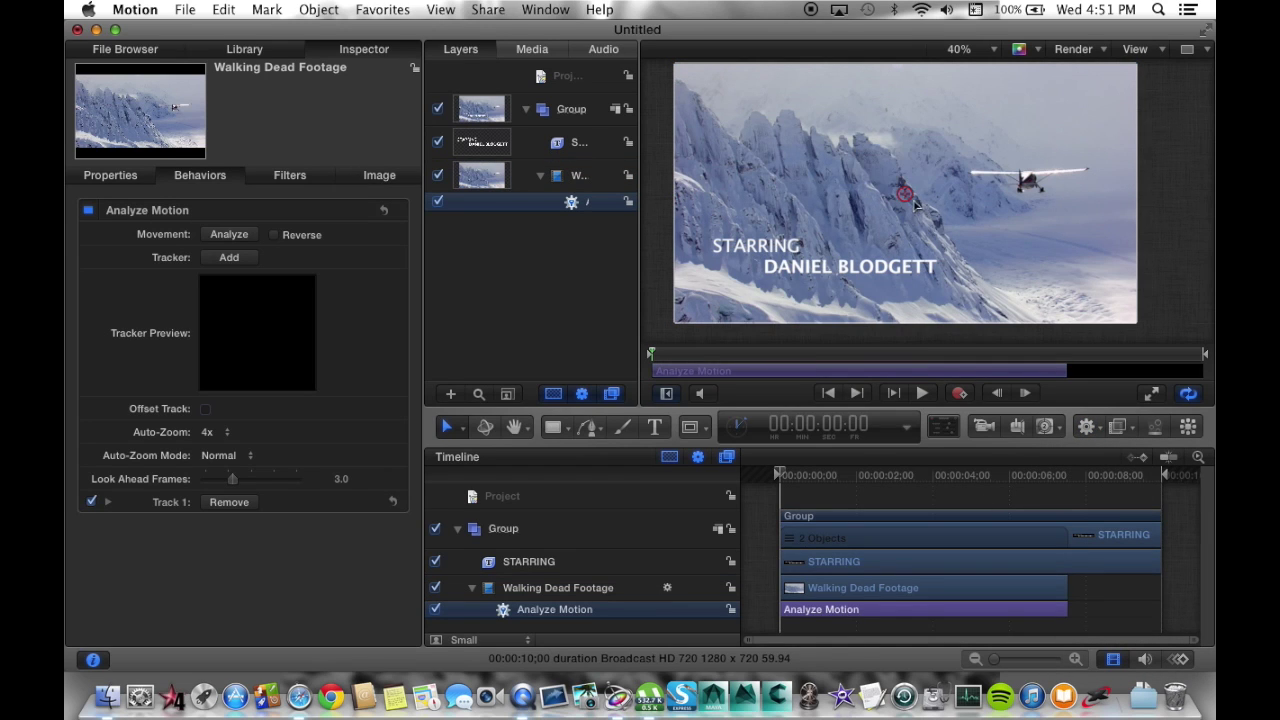
{"action": "left_click_drag", "start_coordinate": [904, 193], "coordinate": [887, 198]}
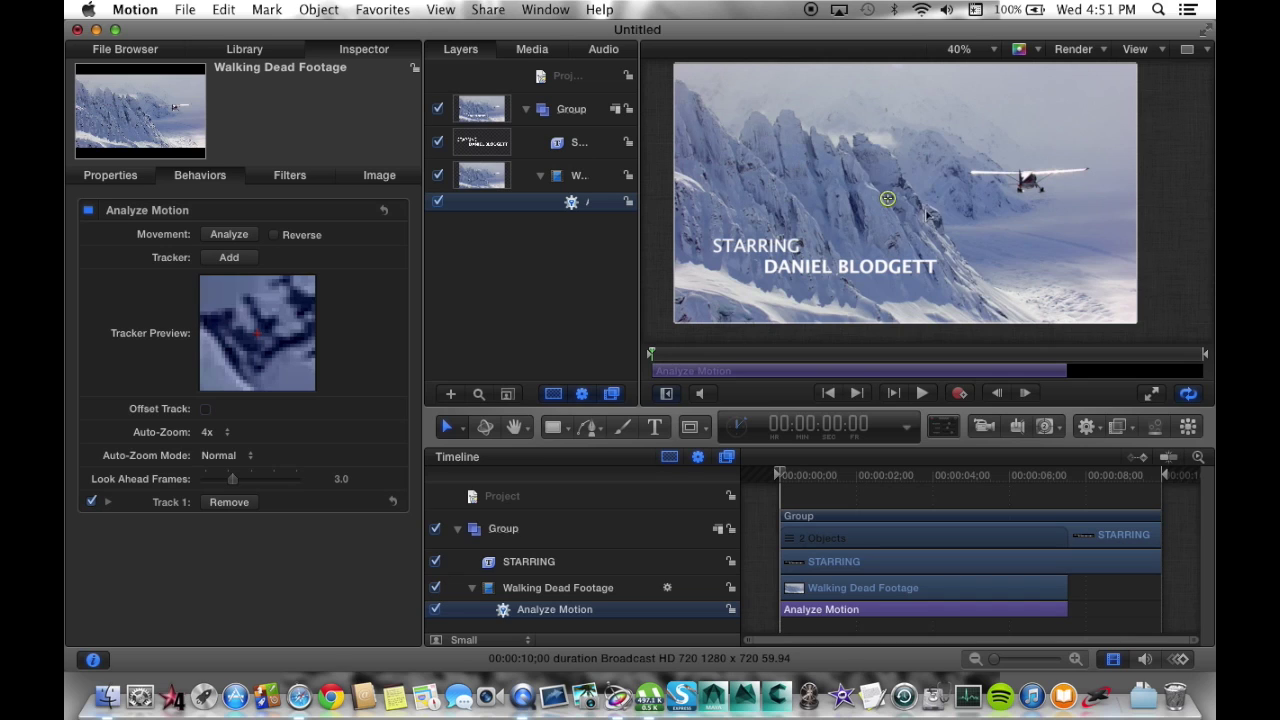
{"action": "left_click_drag", "start_coordinate": [887, 198], "coordinate": [781, 224]}
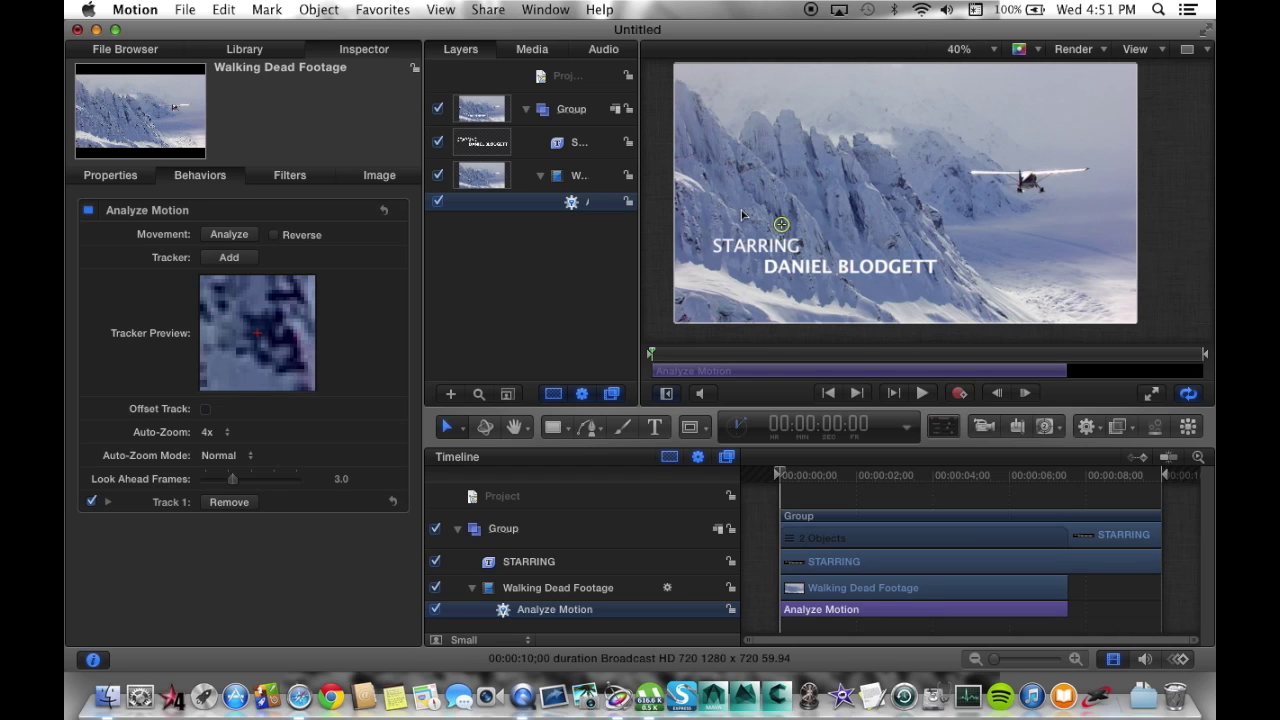
Add a second tracker, remove Track 1, and set Track 2 on a mountain detail.
{"action": "left_click", "coordinate": [229, 257]}
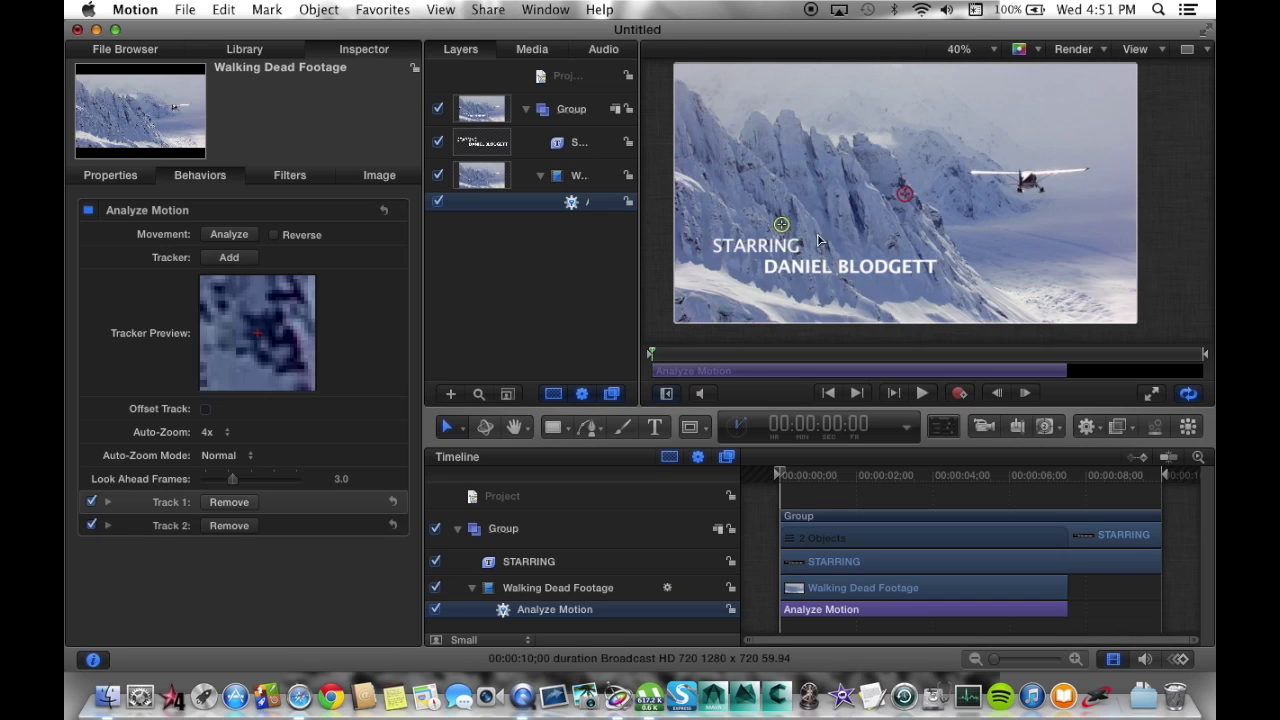
{"action": "left_click_drag", "start_coordinate": [912, 195], "coordinate": [797, 242]}
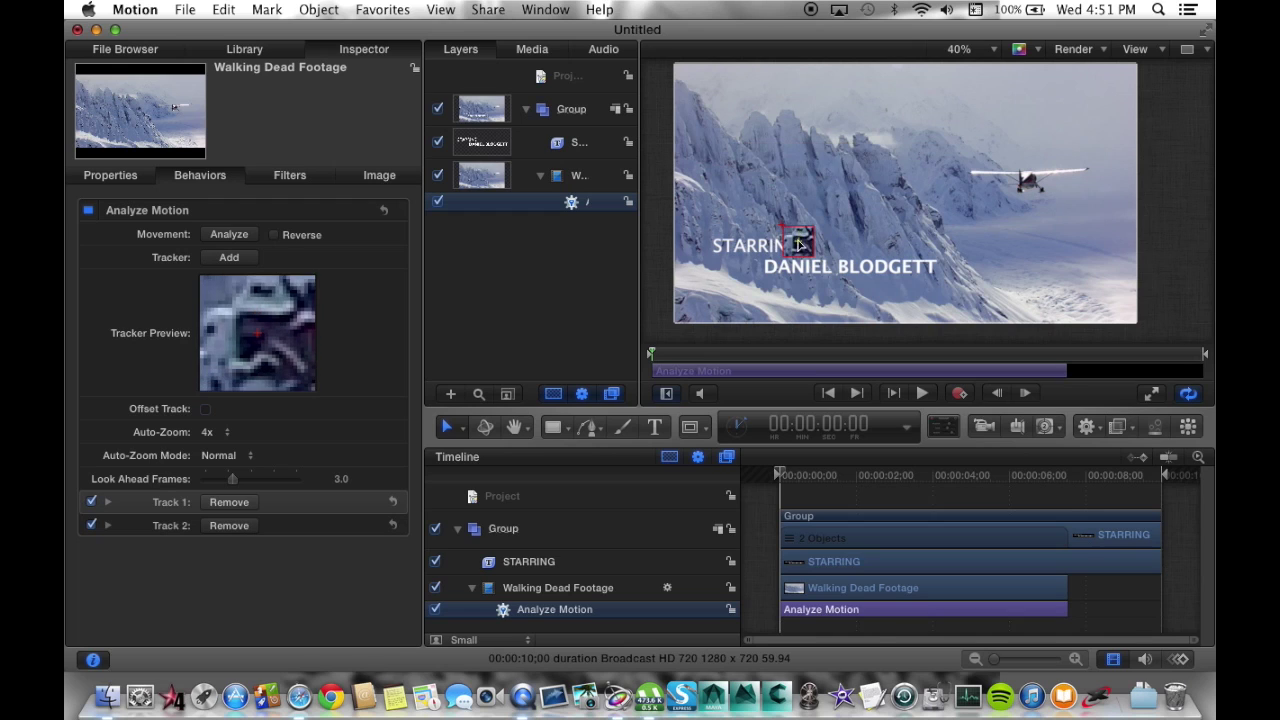
{"action": "left_click", "coordinate": [229, 502]}
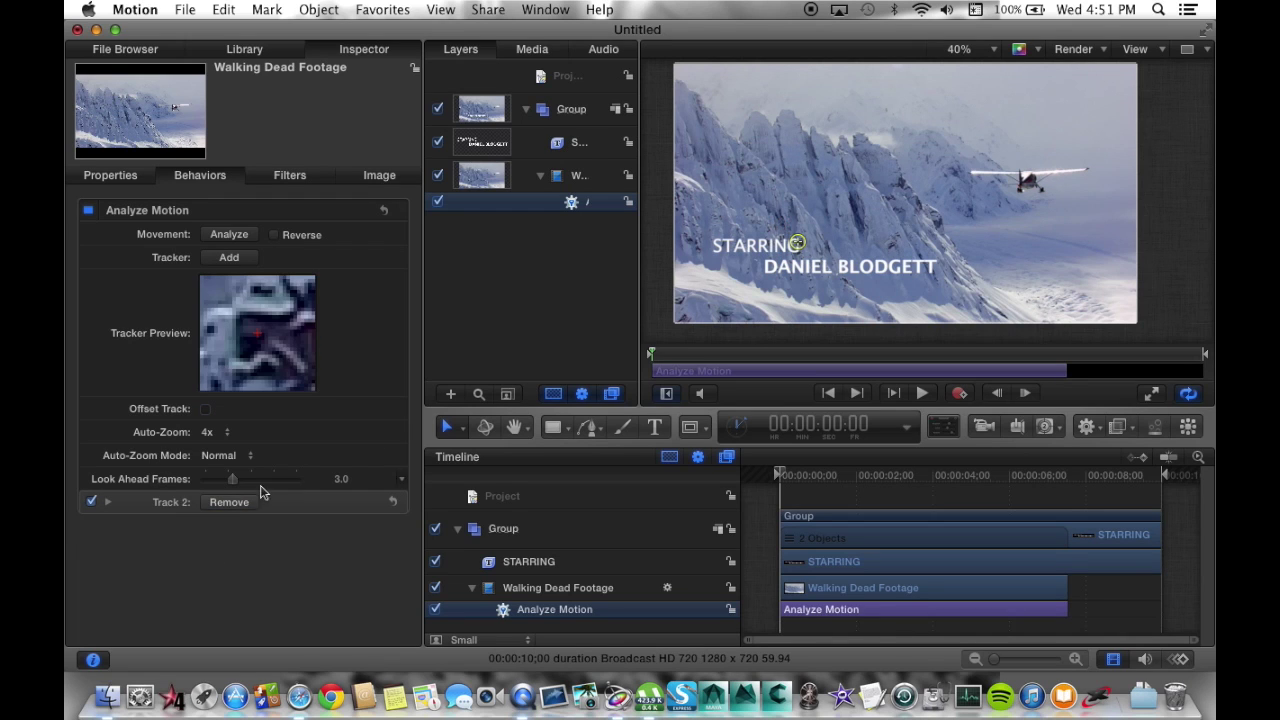
{"action": "left_click_drag", "start_coordinate": [797, 242], "coordinate": [776, 216]}
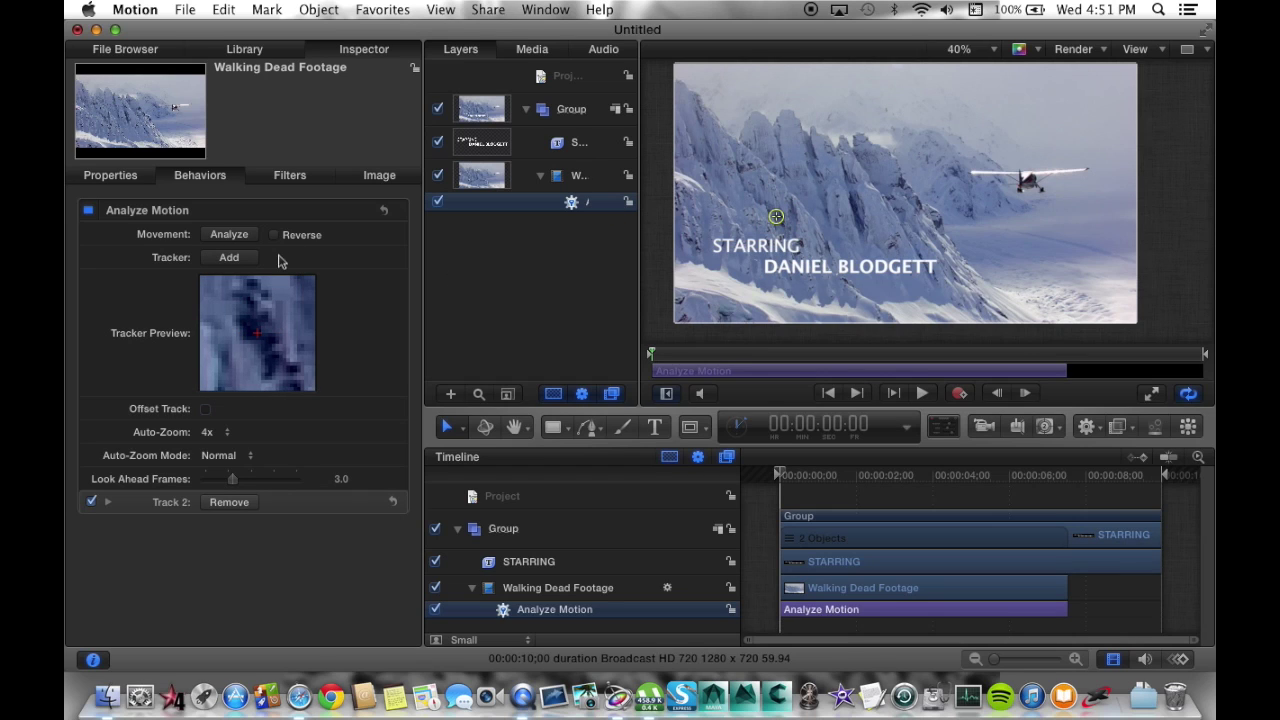
Run the tracking analysis, return the playhead to frame 0, and select the STARRING layer.
{"action": "left_click", "coordinate": [229, 234]}
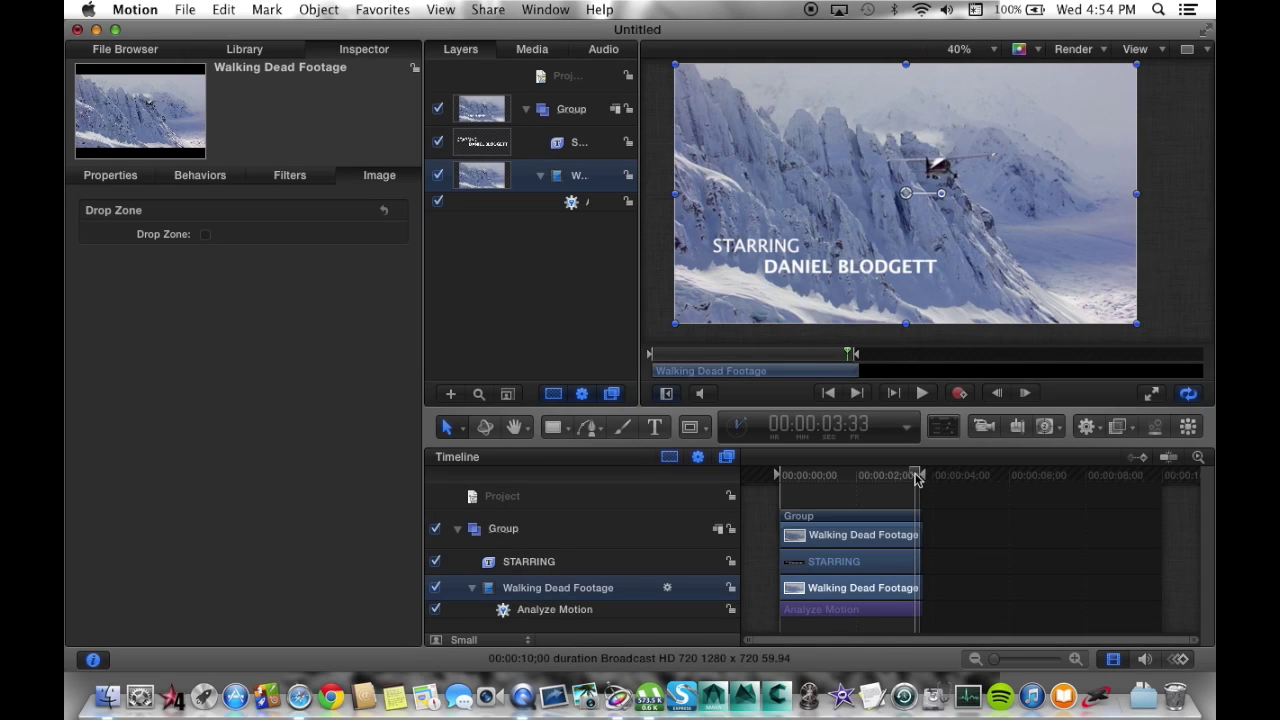
{"action": "left_click_drag", "start_coordinate": [917, 478], "coordinate": [779, 476]}
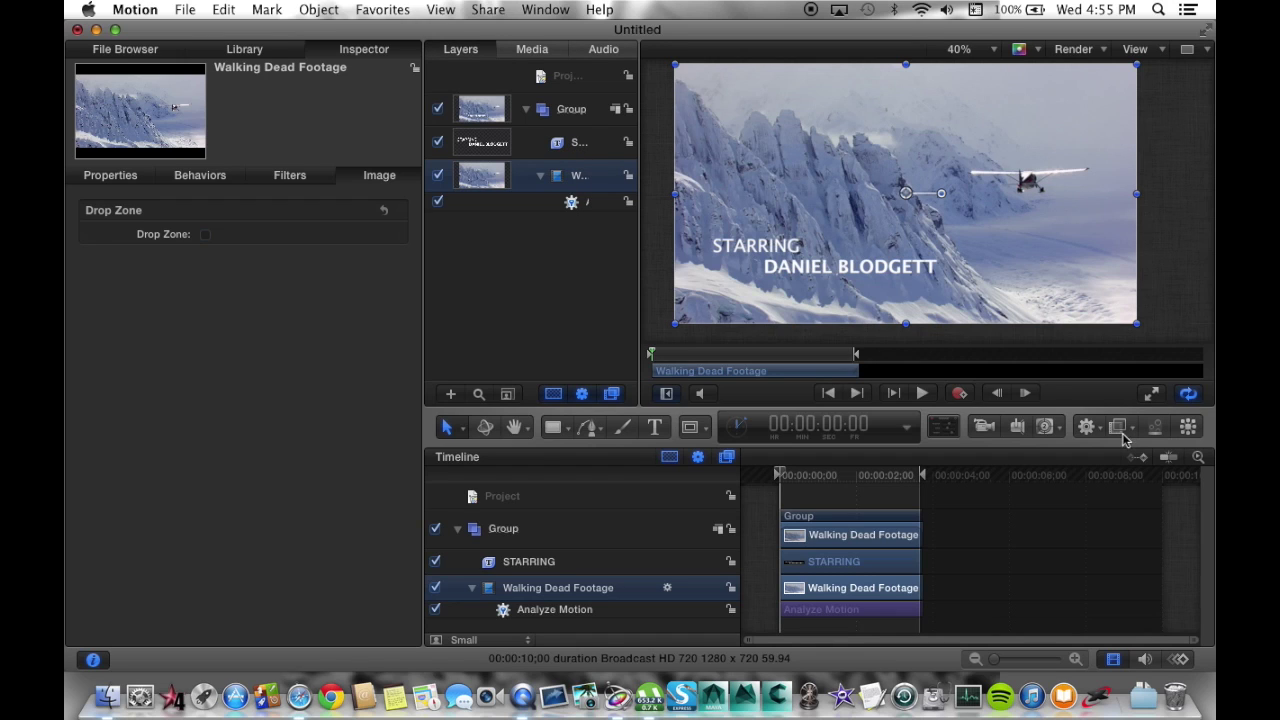
{"action": "left_click", "coordinate": [563, 150]}
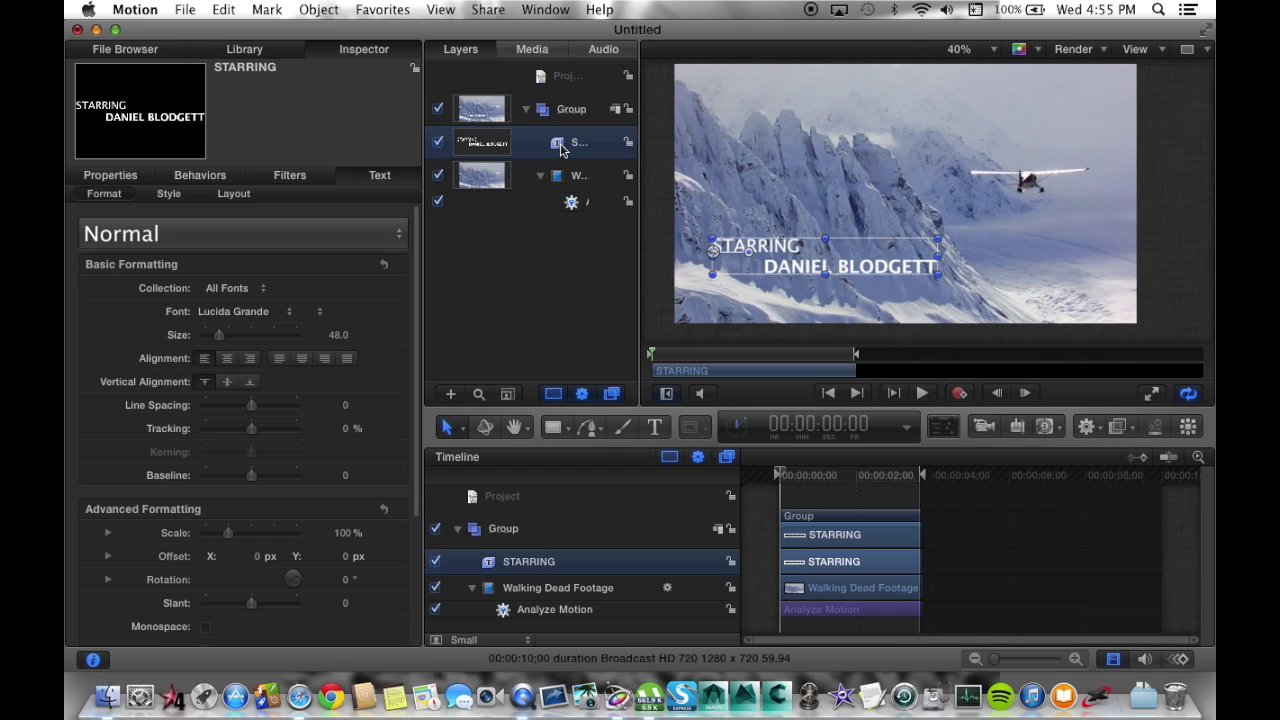
Add a Match Move behavior to the title with Analyze Motion as its source, then play it back.
{"action": "left_click", "coordinate": [1086, 426]}
{"action": "mouse_move", "coordinate": [1097, 507]}
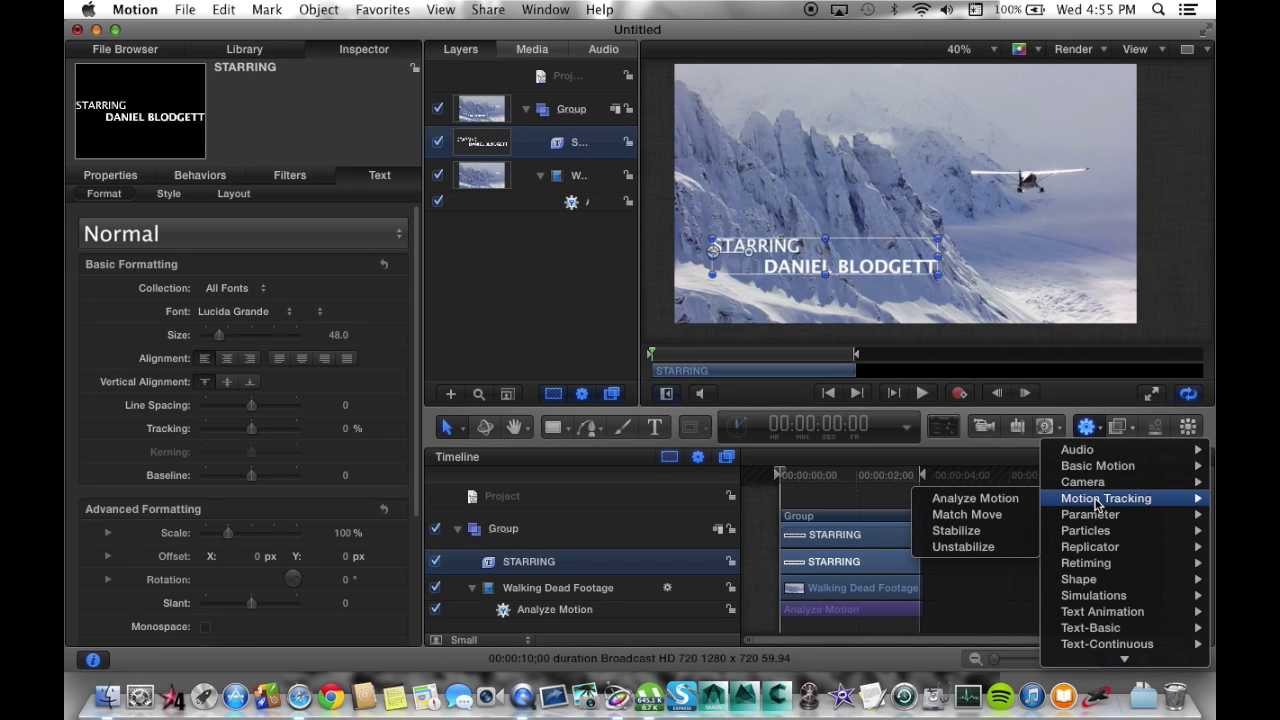
{"action": "left_click", "coordinate": [1007, 515]}
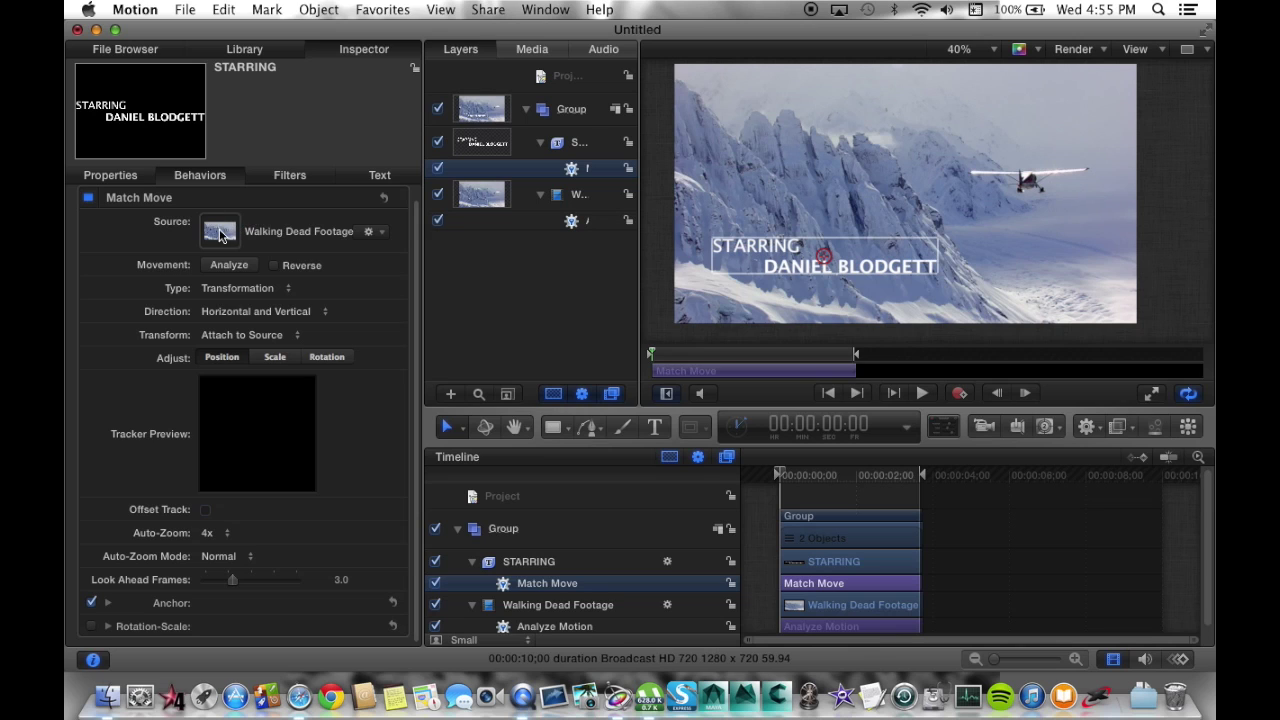
{"action": "left_click_drag", "start_coordinate": [221, 234], "coordinate": [222, 236]}
{"action": "mouse_move", "coordinate": [780, 475]}
{"action": "left_mouse_down"}
{"action": "mouse_move", "coordinate": [857, 474]}
{"action": "mouse_move", "coordinate": [766, 480]}
{"action": "left_mouse_up"}
{"action": "left_click", "coordinate": [757, 512]}
{"action": "key", "text": "space"}
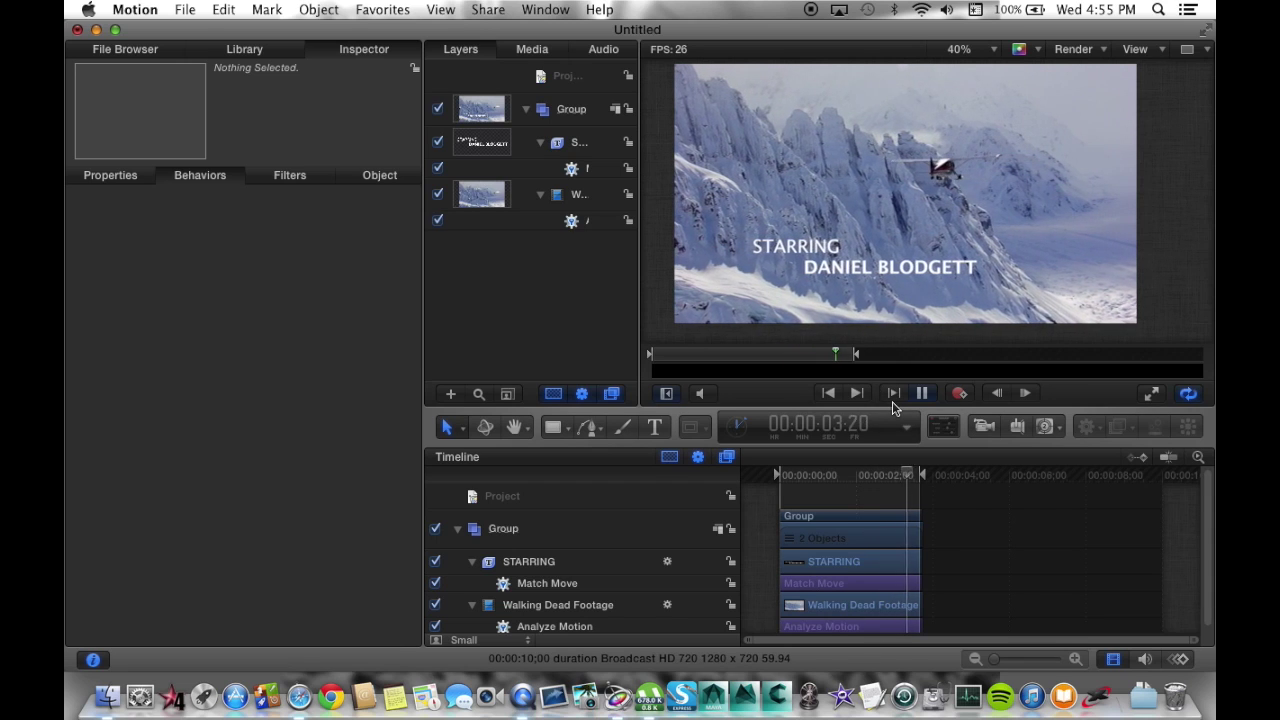
Pause playback and drag the playhead back to 00:00:00:00.
{"action": "left_click", "coordinate": [892, 399]}
{"action": "left_click", "coordinate": [859, 477]}
{"action": "left_click_drag", "start_coordinate": [859, 477], "coordinate": [754, 480]}
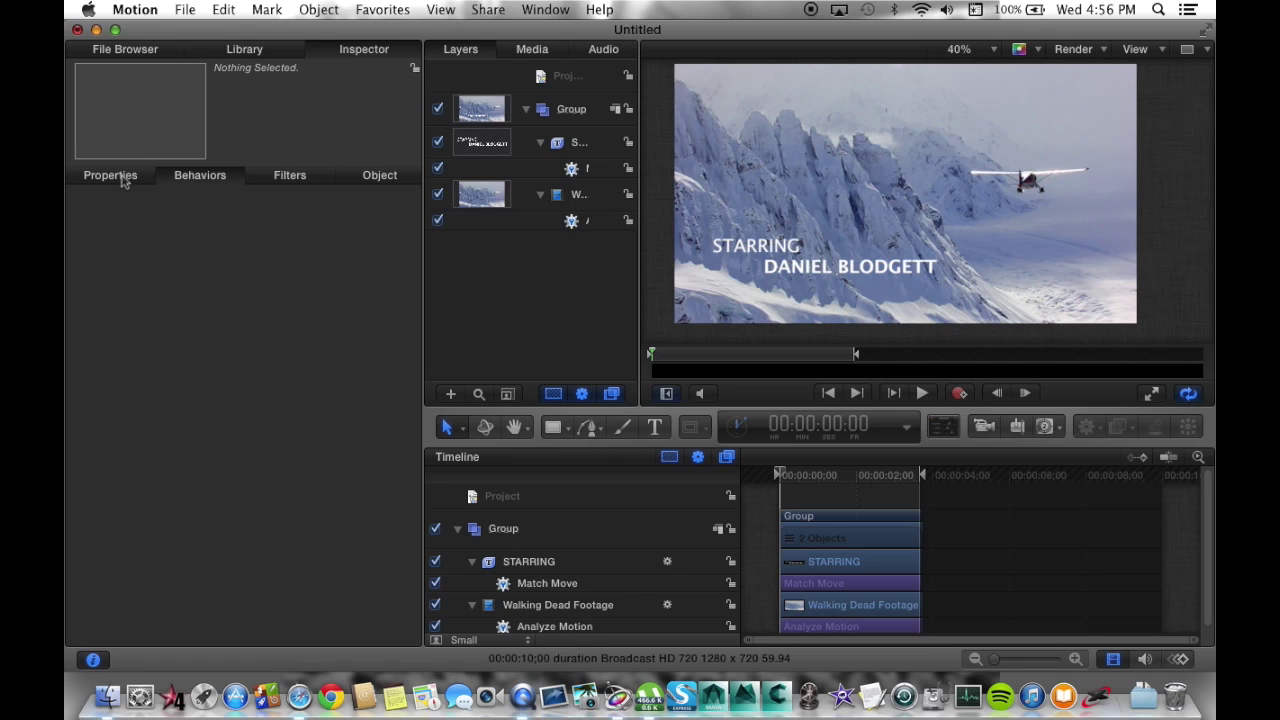
Import Dirty Glass Window.jpg as a new top layer group and collapse the footage group.
{"action": "left_click", "coordinate": [140, 50]}
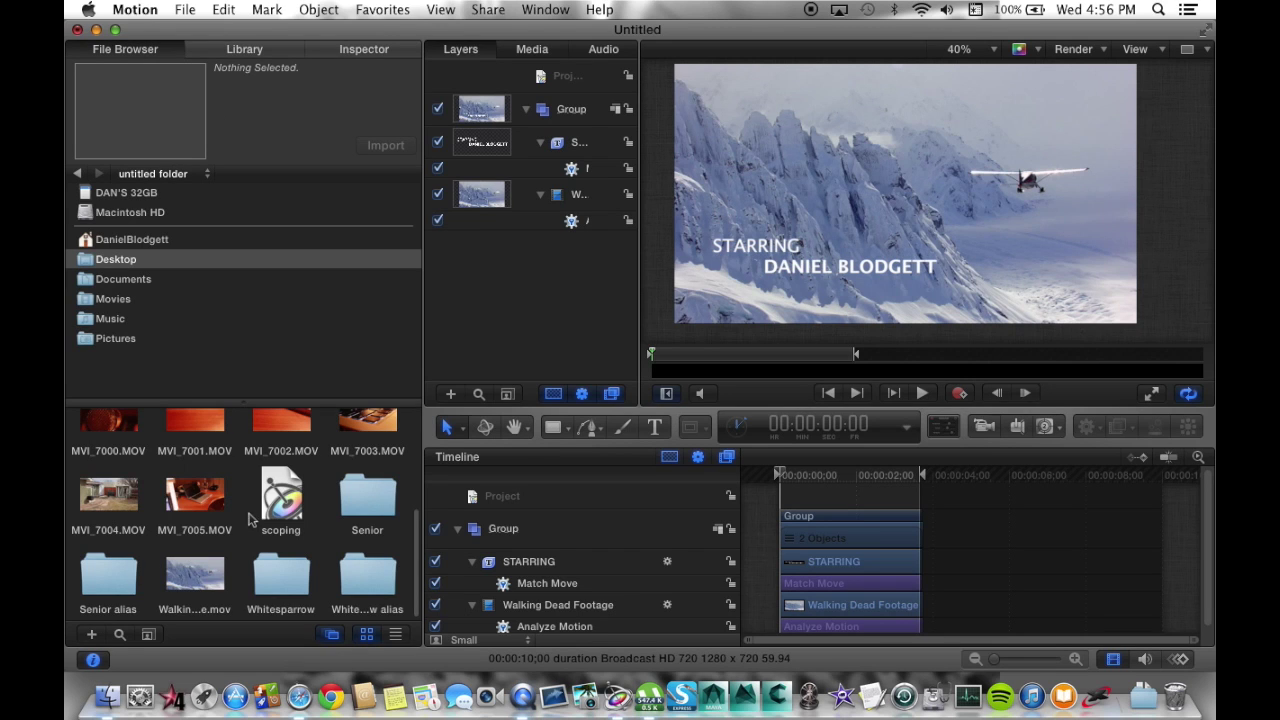
{"action": "scroll", "coordinate": [250, 518], "scroll_direction": "up", "scroll_amount": 5}
{"action": "left_click_drag", "start_coordinate": [97, 532], "coordinate": [558, 92]}
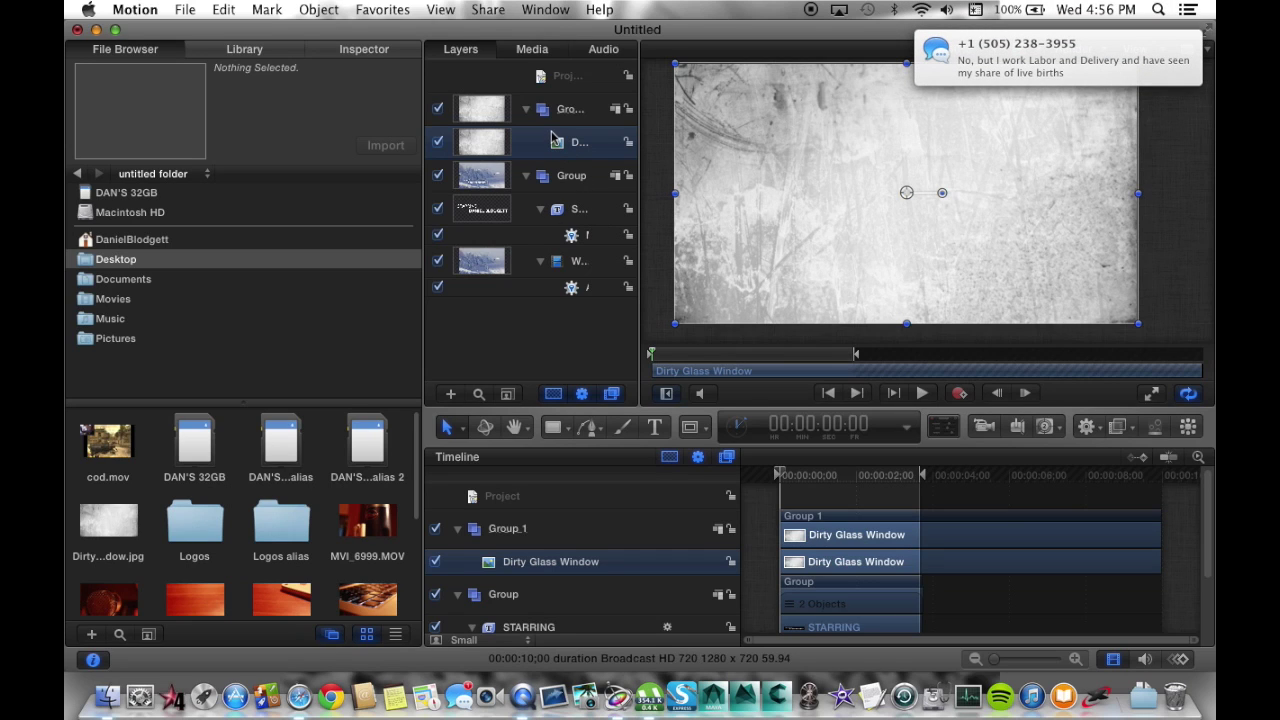
{"action": "mouse_move", "coordinate": [558, 145]}
{"action": "left_mouse_down"}
{"action": "mouse_move", "coordinate": [615, 140]}
{"action": "mouse_move", "coordinate": [636, 177]}
{"action": "mouse_move", "coordinate": [595, 160]}
{"action": "mouse_move", "coordinate": [575, 125]}
{"action": "mouse_move", "coordinate": [570, 160]}
{"action": "left_mouse_up"}
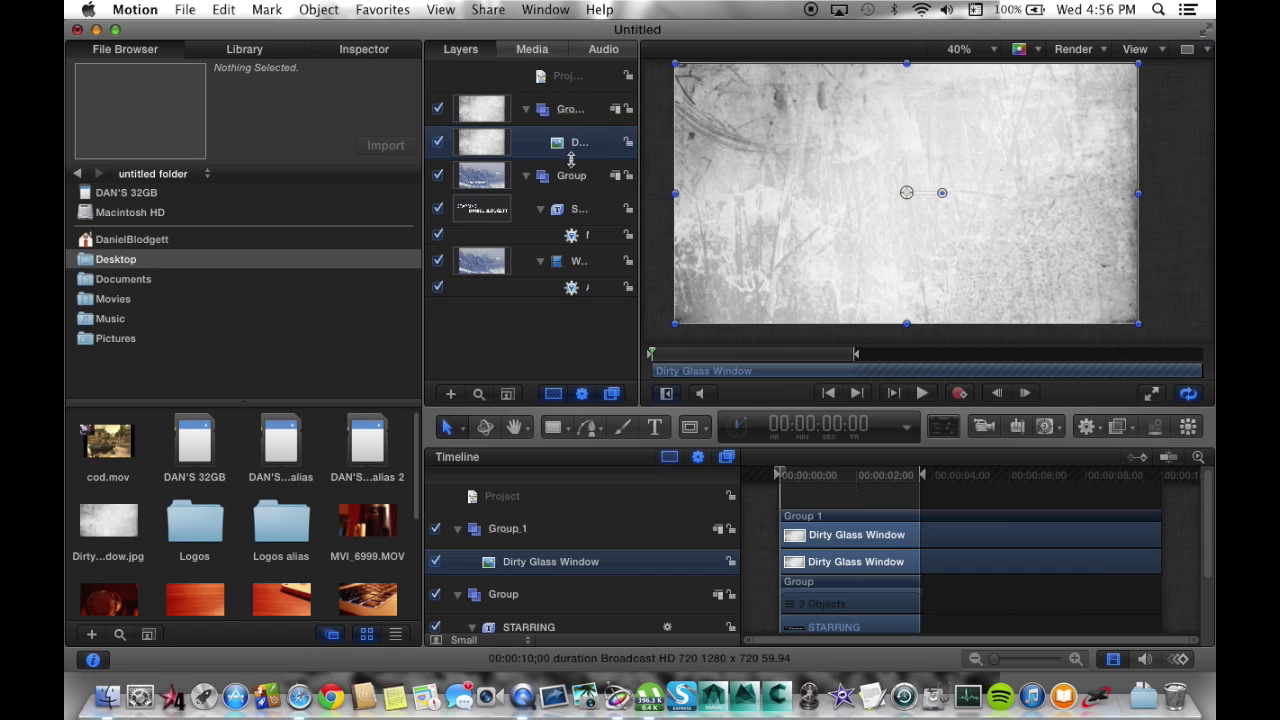
{"action": "left_click", "coordinate": [525, 176]}
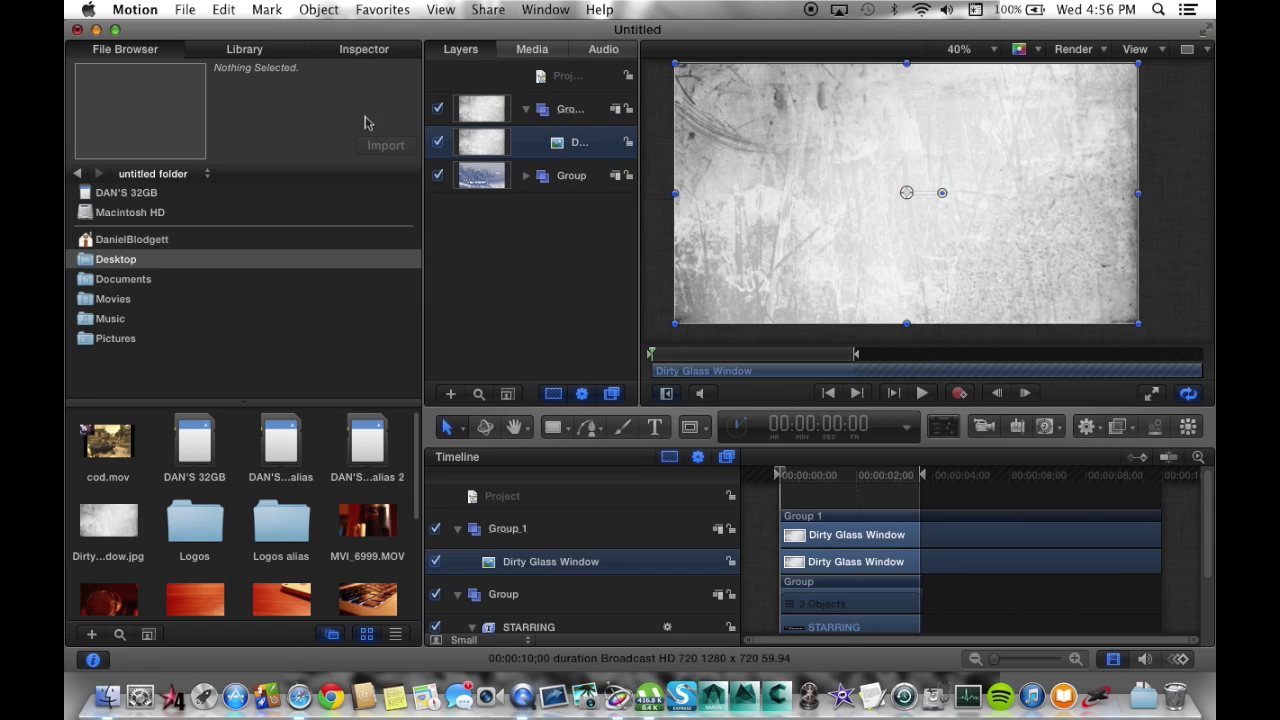
{"action": "left_click", "coordinate": [354, 52]}
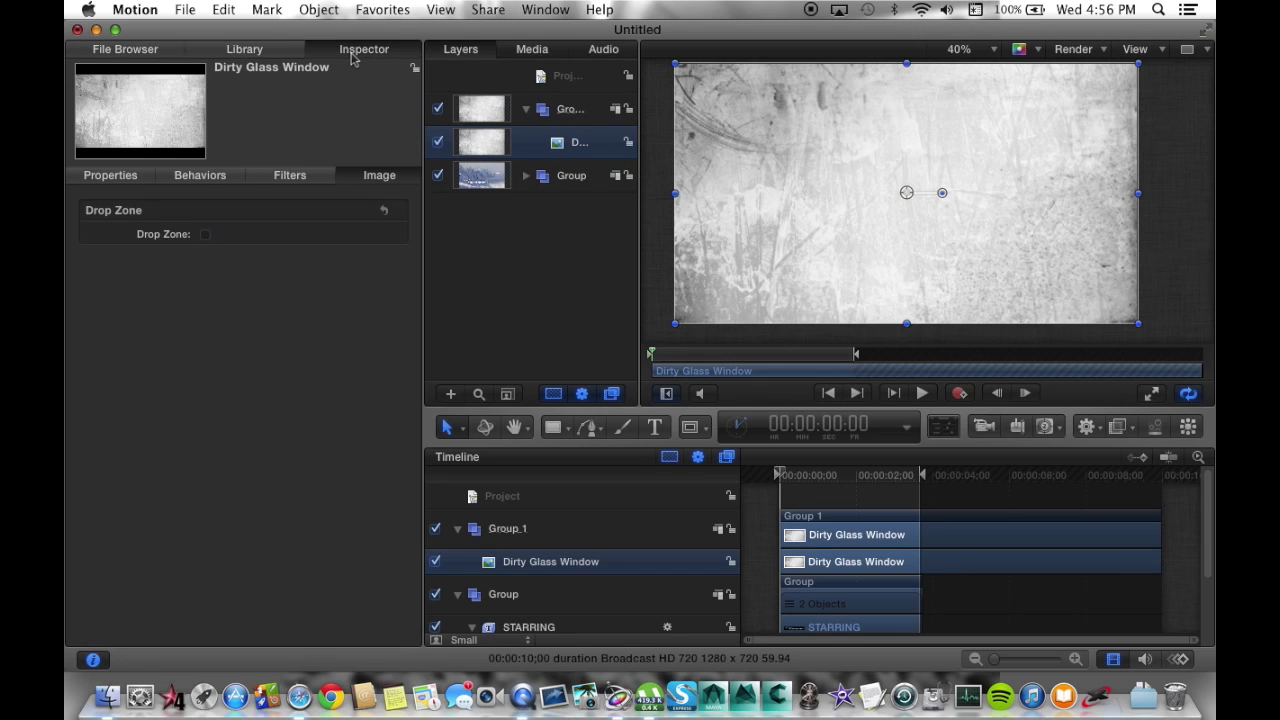
Set the Dirty Glass Window texture's blend mode to Soft Light.
{"action": "left_click", "coordinate": [112, 176]}
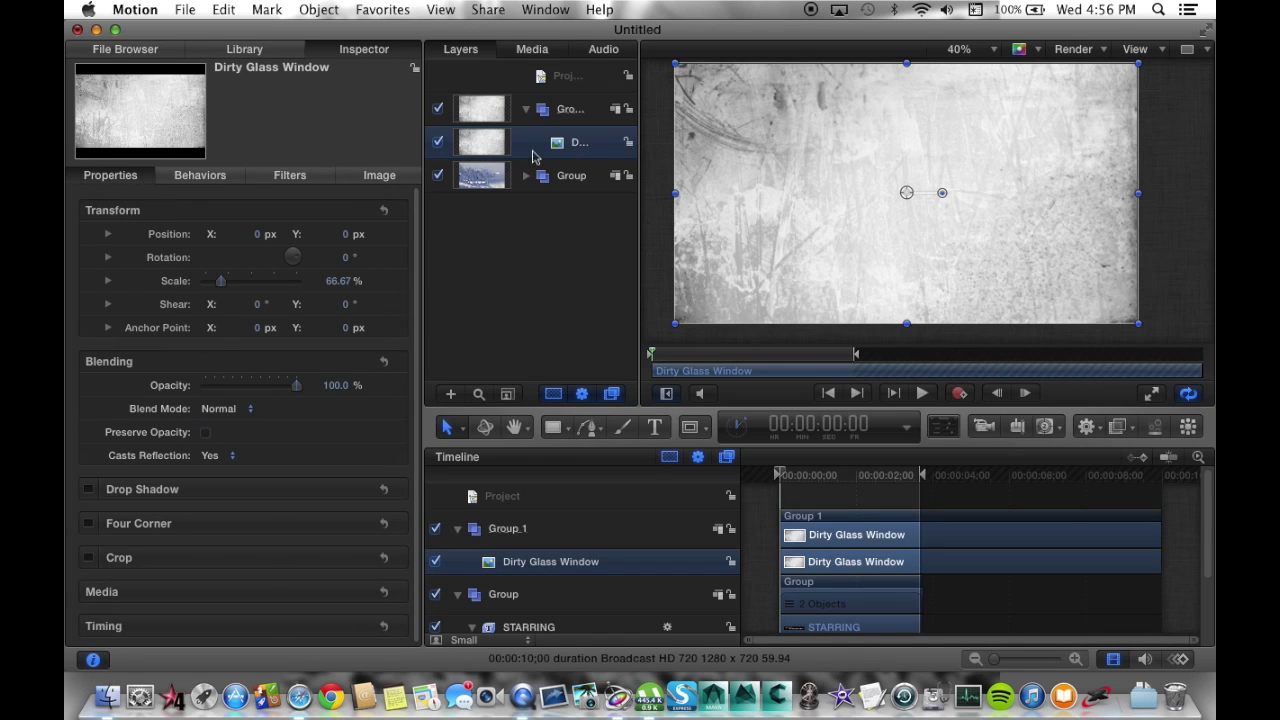
{"action": "left_click", "coordinate": [221, 409]}
{"action": "left_click", "coordinate": [226, 614]}
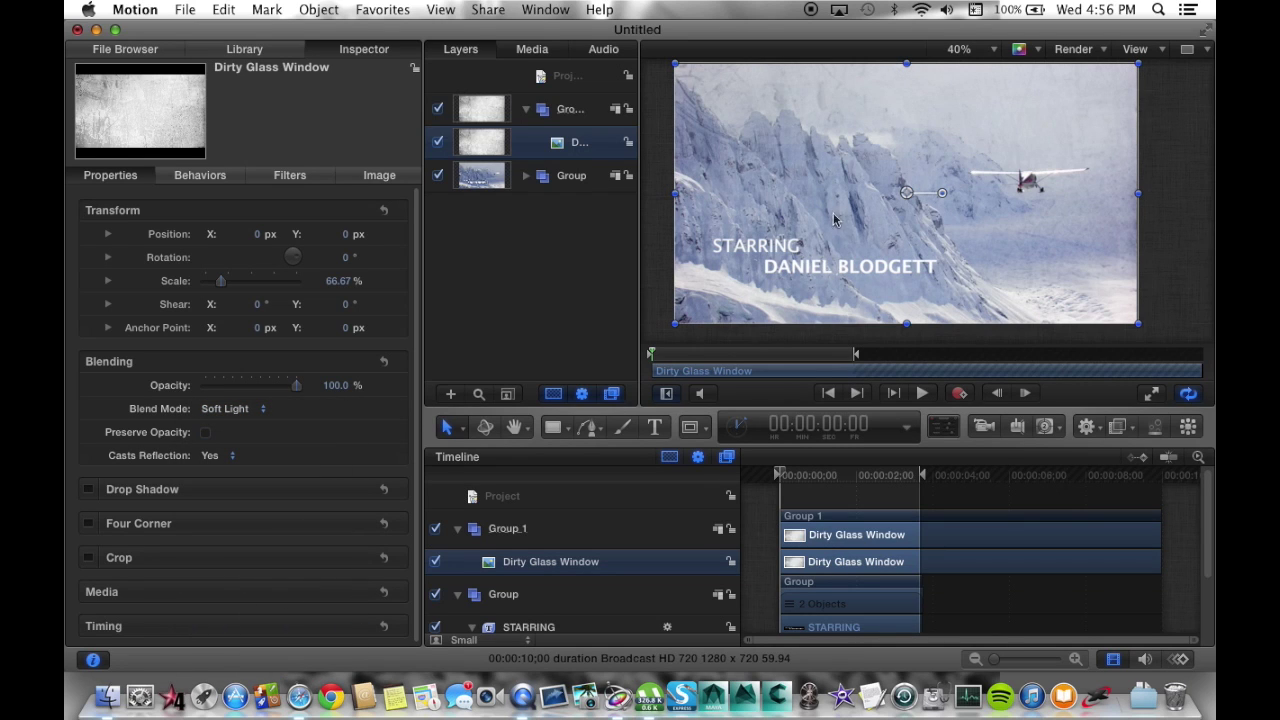
Scale the texture past the frame edge to about 107.41% and shift it right.
{"action": "mouse_move", "coordinate": [888, 268]}
{"action": "left_mouse_down"}
{"action": "mouse_move", "coordinate": [904, 252]}
{"action": "mouse_move", "coordinate": [874, 271]}
{"action": "mouse_move", "coordinate": [898, 270]}
{"action": "left_mouse_up"}
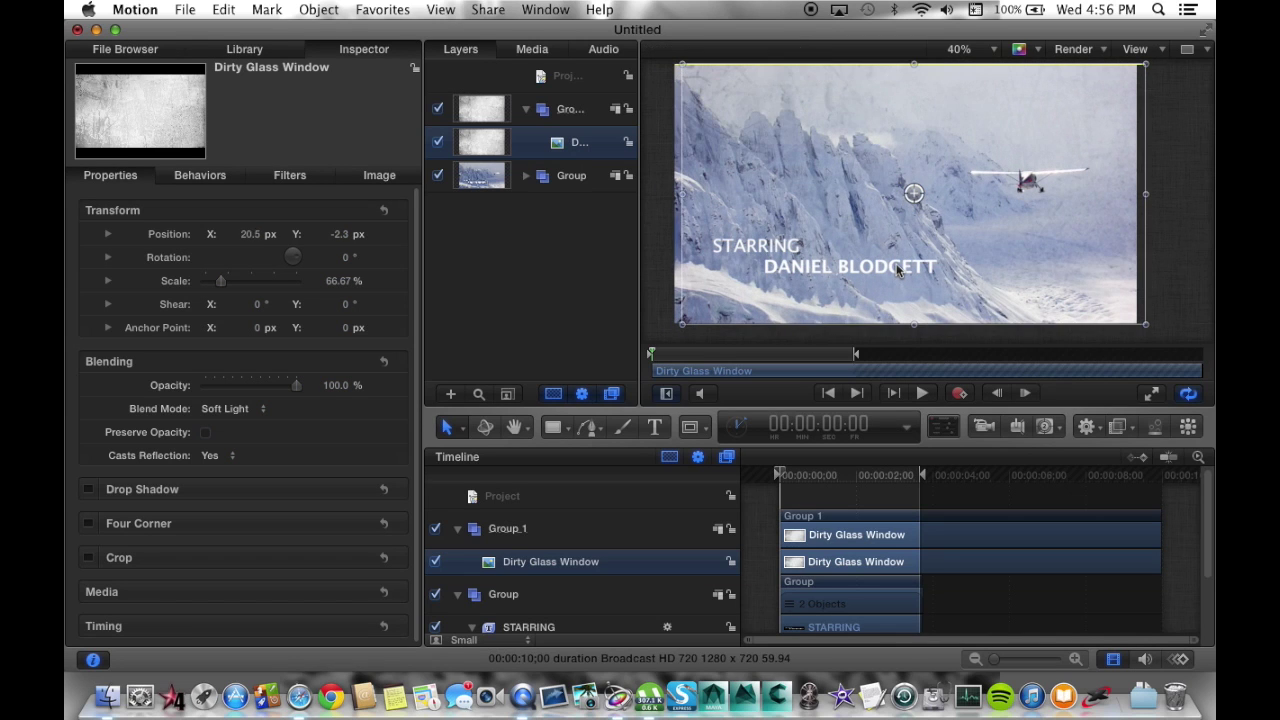
{"action": "key", "text": "super+z"}
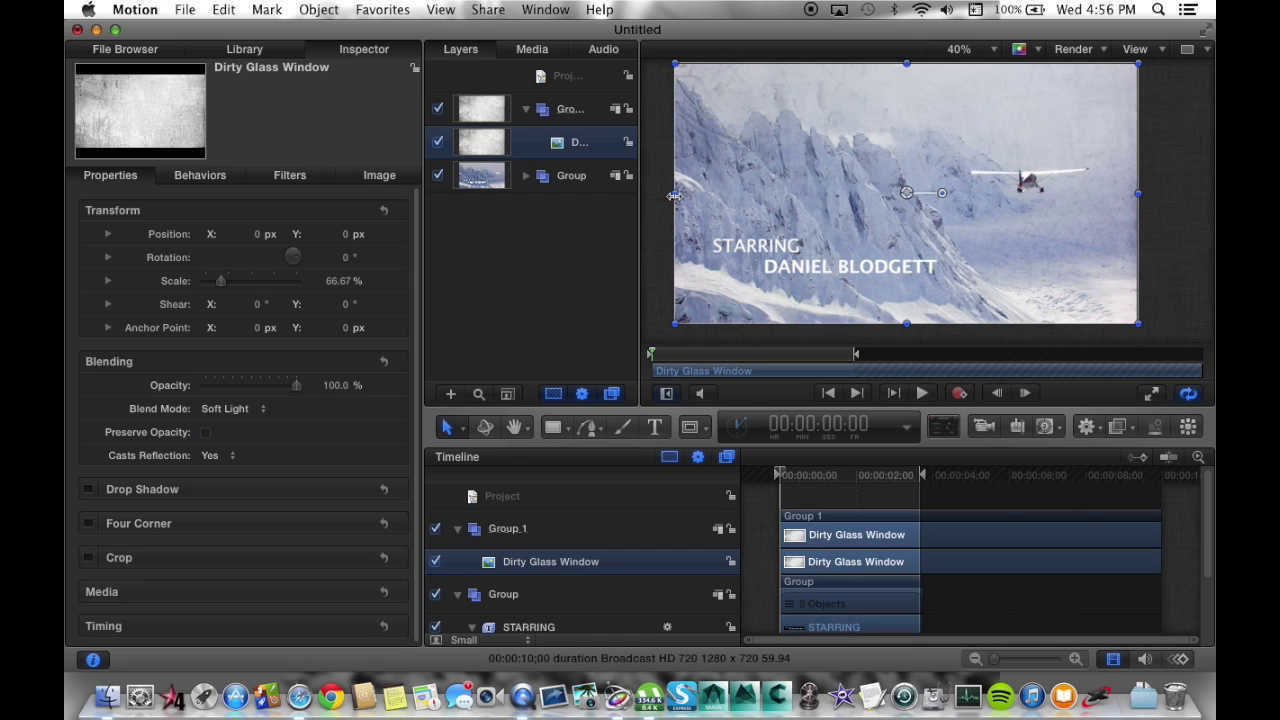
{"action": "left_click_drag", "start_coordinate": [675, 196], "coordinate": [380, 205]}
{"action": "left_click_drag", "start_coordinate": [711, 240], "coordinate": [941, 193]}
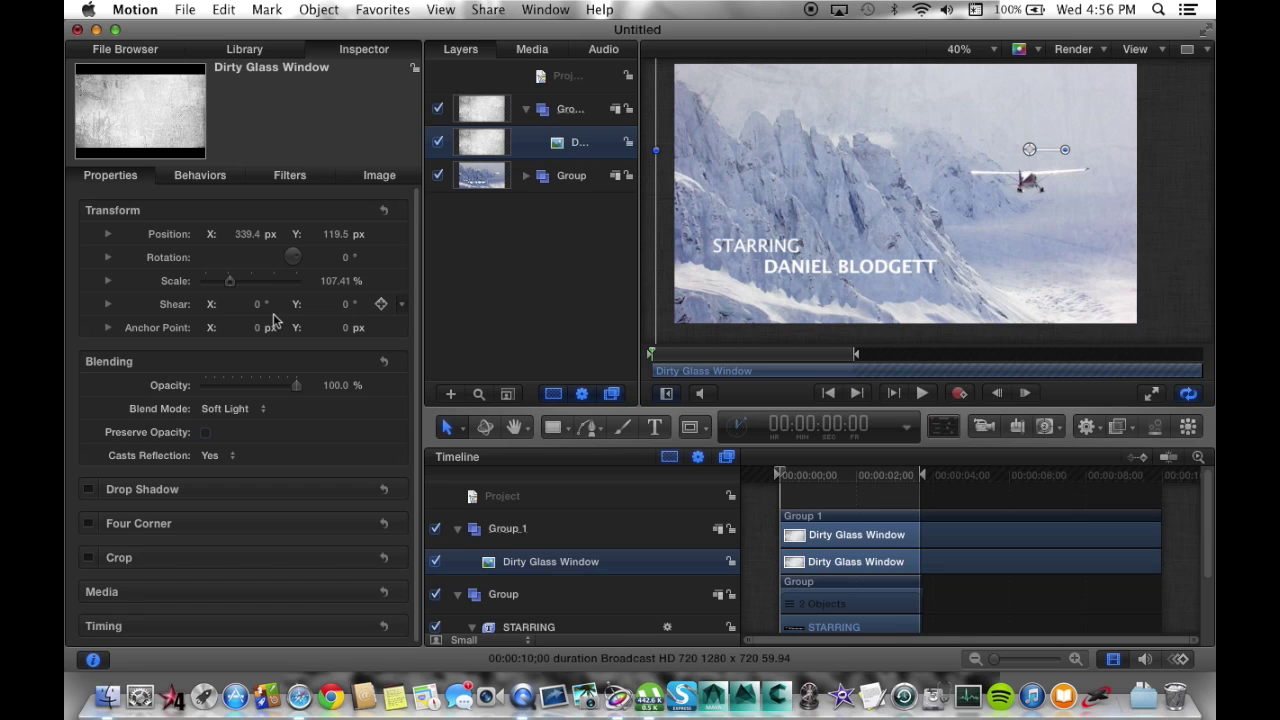
Set the texture's opacity to 90% and preview a later frame of the clip.
{"action": "left_click_drag", "start_coordinate": [282, 388], "coordinate": [276, 390]}
{"action": "left_click", "coordinate": [286, 388]}
{"action": "left_click", "coordinate": [336, 386]}
{"action": "type", "text": "90"}
{"action": "key", "text": "Return"}
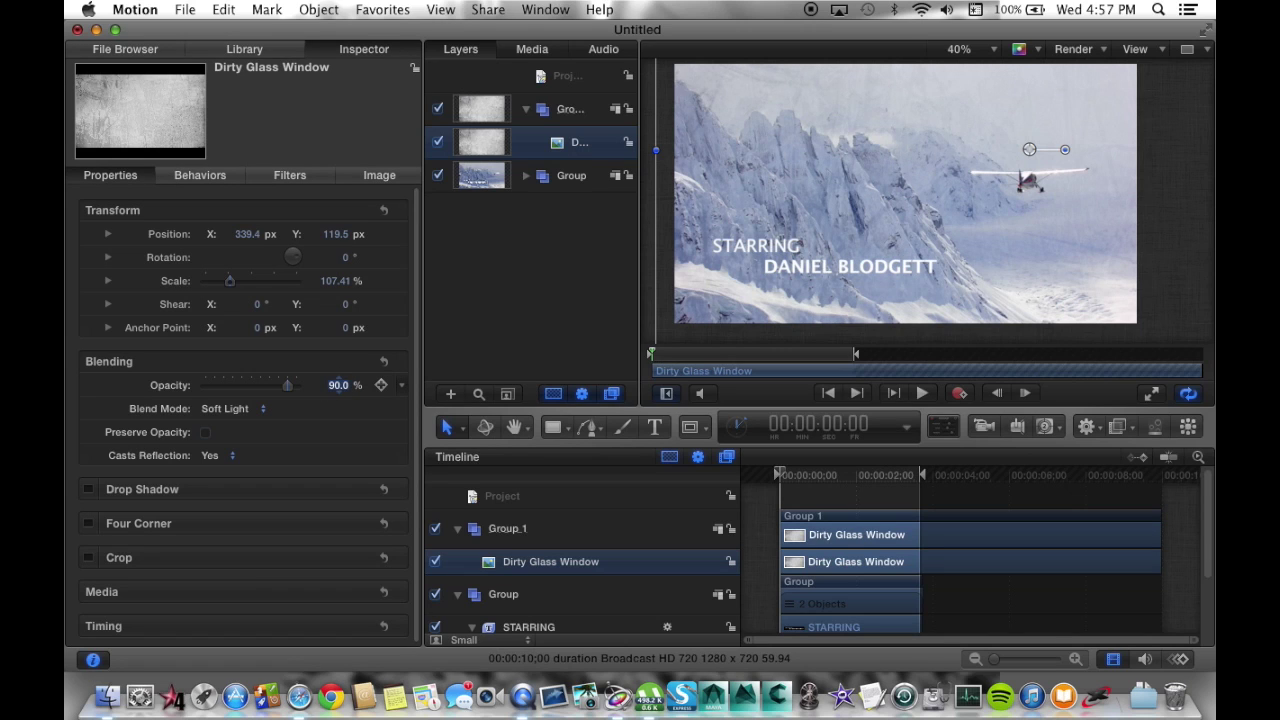
{"action": "left_click_drag", "start_coordinate": [812, 478], "coordinate": [777, 485]}
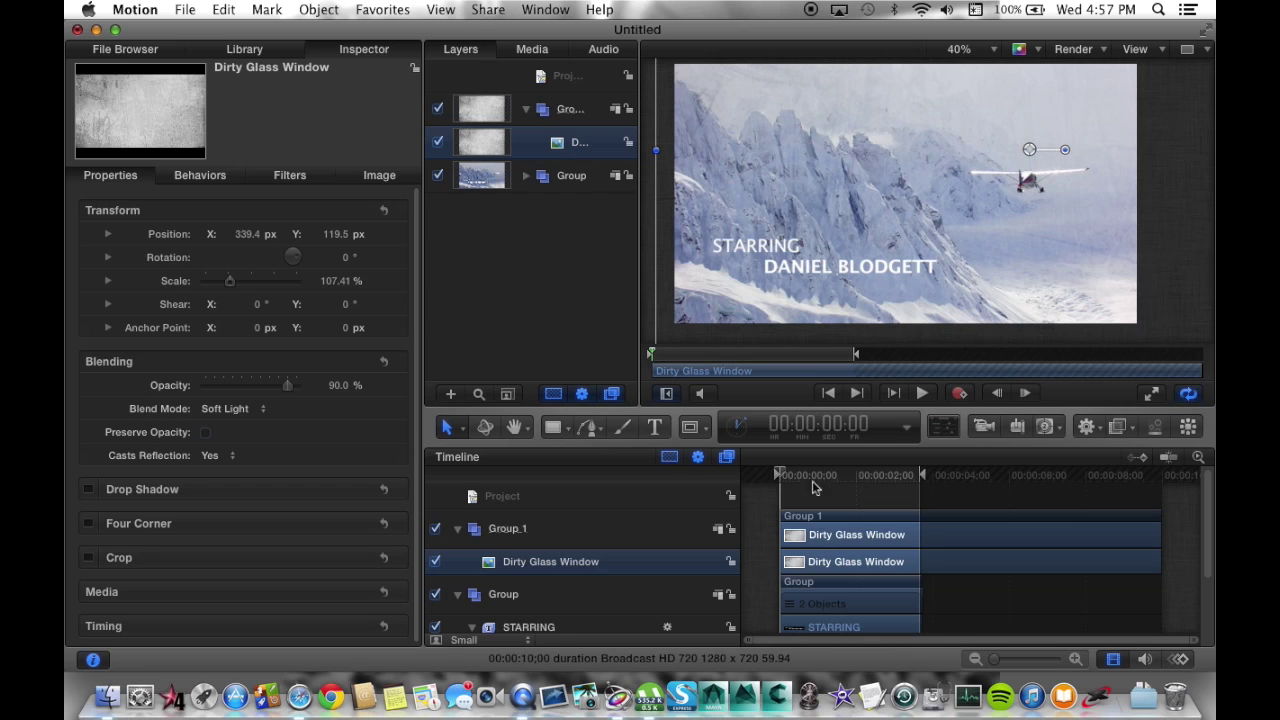
With Record on, keyframe the texture drifting left and up at about 3:26.
{"action": "left_click", "coordinate": [959, 395]}
{"action": "left_click", "coordinate": [909, 475]}
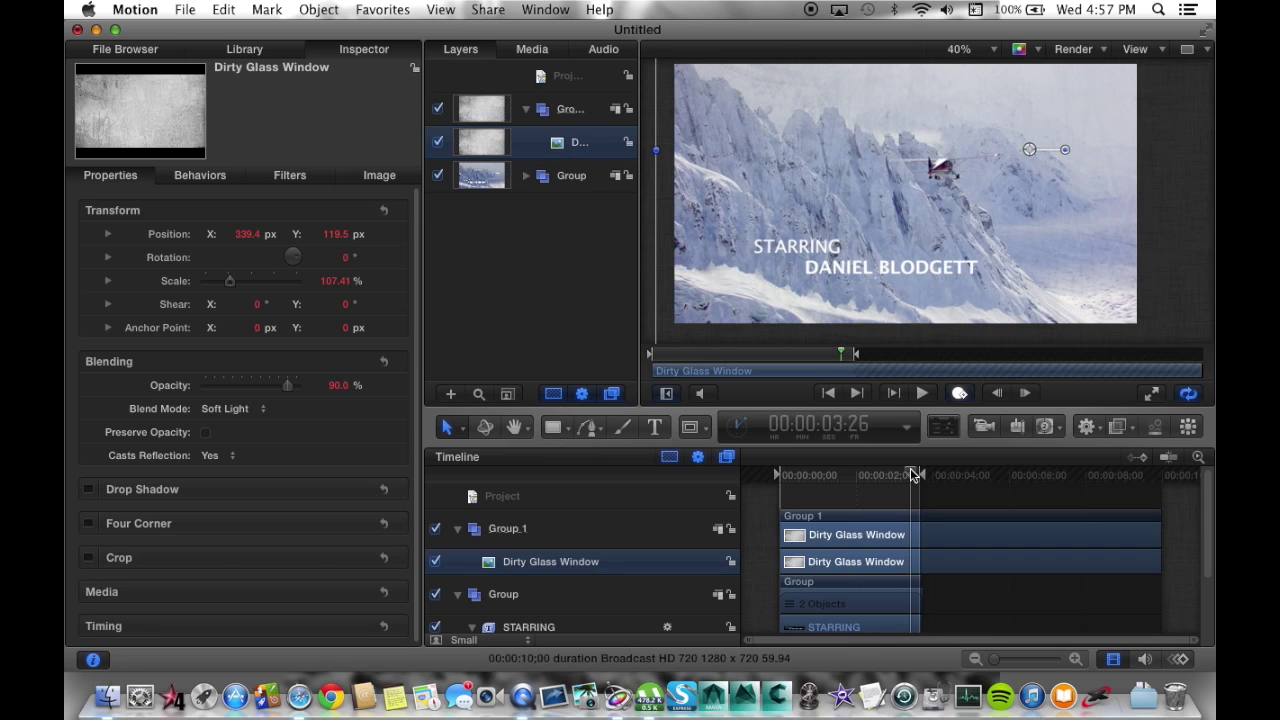
{"action": "left_click_drag", "start_coordinate": [912, 474], "coordinate": [916, 474]}
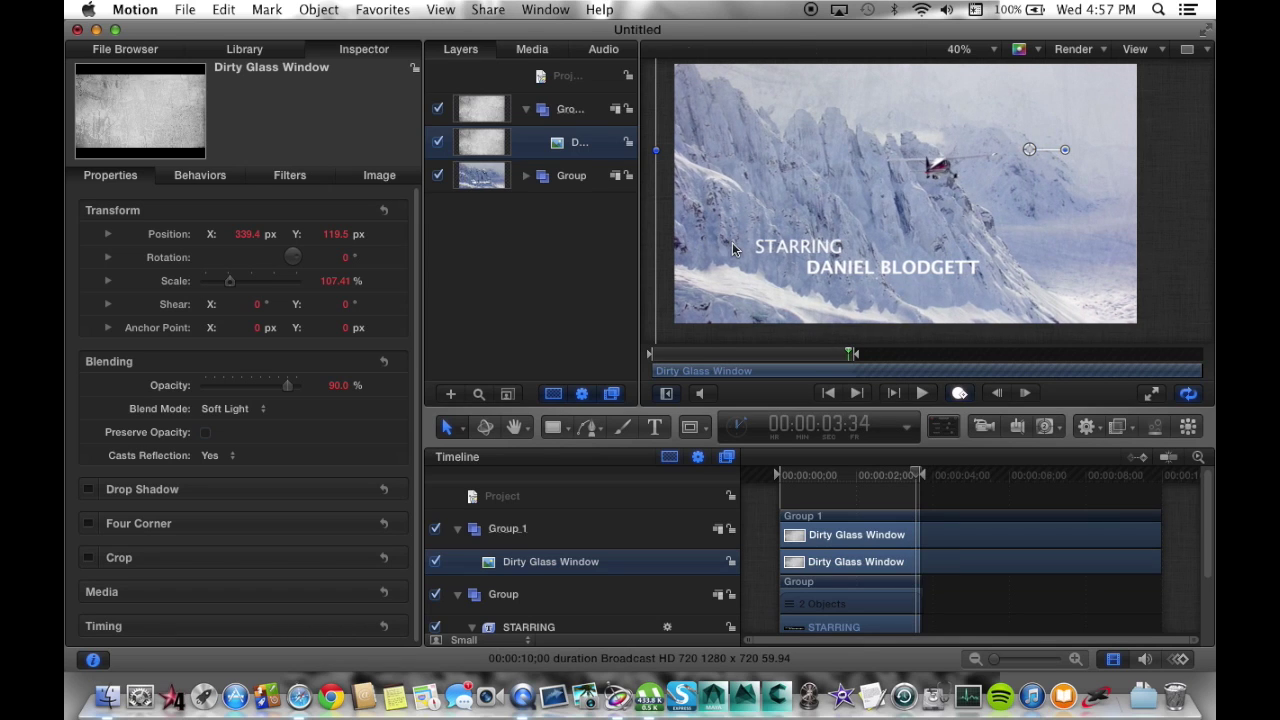
{"action": "left_click_drag", "start_coordinate": [731, 242], "coordinate": [663, 242]}
{"action": "mouse_move", "coordinate": [893, 232]}
{"action": "left_mouse_down"}
{"action": "mouse_move", "coordinate": [861, 224]}
{"action": "mouse_move", "coordinate": [870, 234]}
{"action": "left_mouse_up"}
{"action": "left_click", "coordinate": [959, 394]}
Play the animated texture drift from the start of the clip, then return to the first frame.
{"action": "left_click_drag", "start_coordinate": [840, 485], "coordinate": [772, 476]}
{"action": "left_click", "coordinate": [764, 530]}
{"action": "key", "text": "space"}
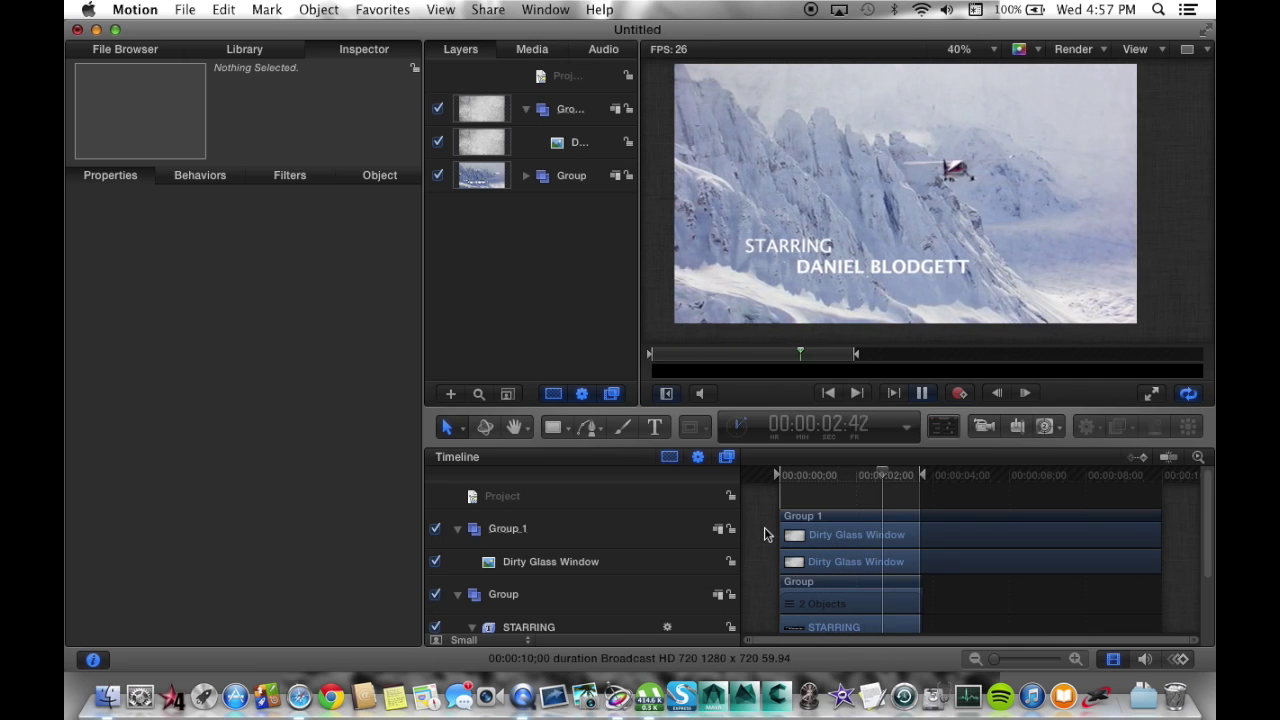
{"action": "key", "text": "space"}
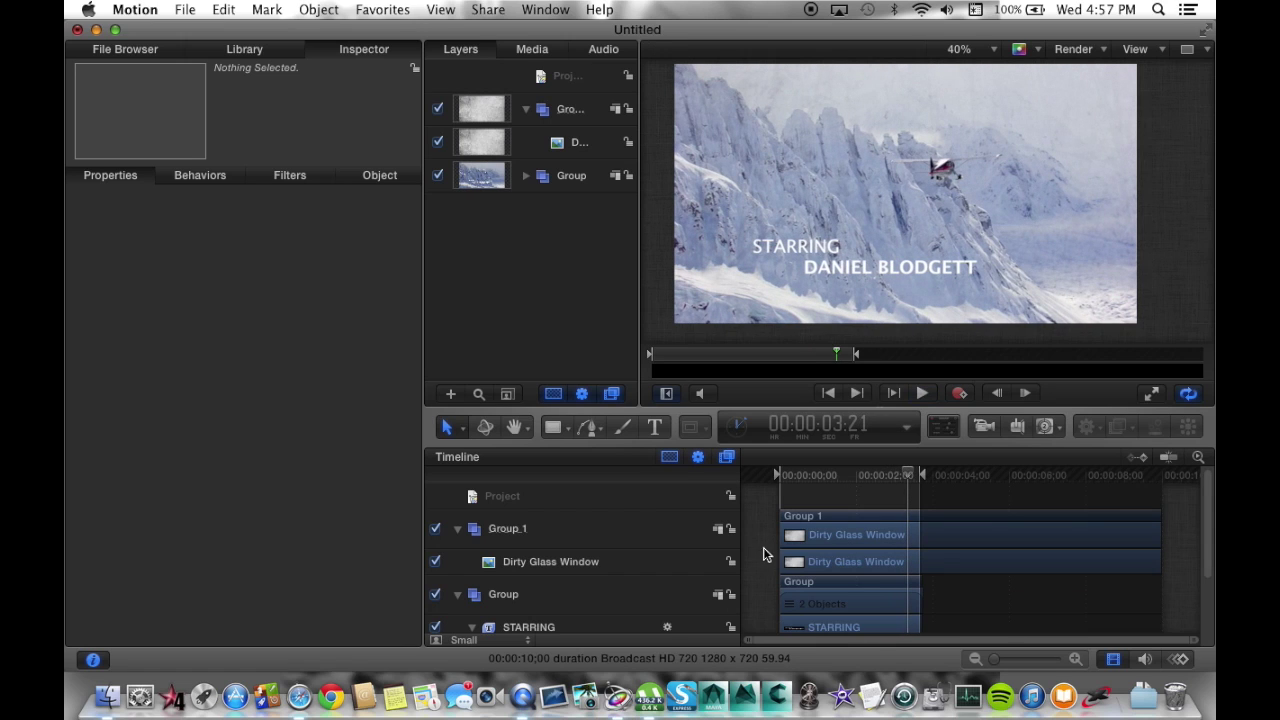
{"action": "left_click_drag", "start_coordinate": [822, 476], "coordinate": [764, 476]}
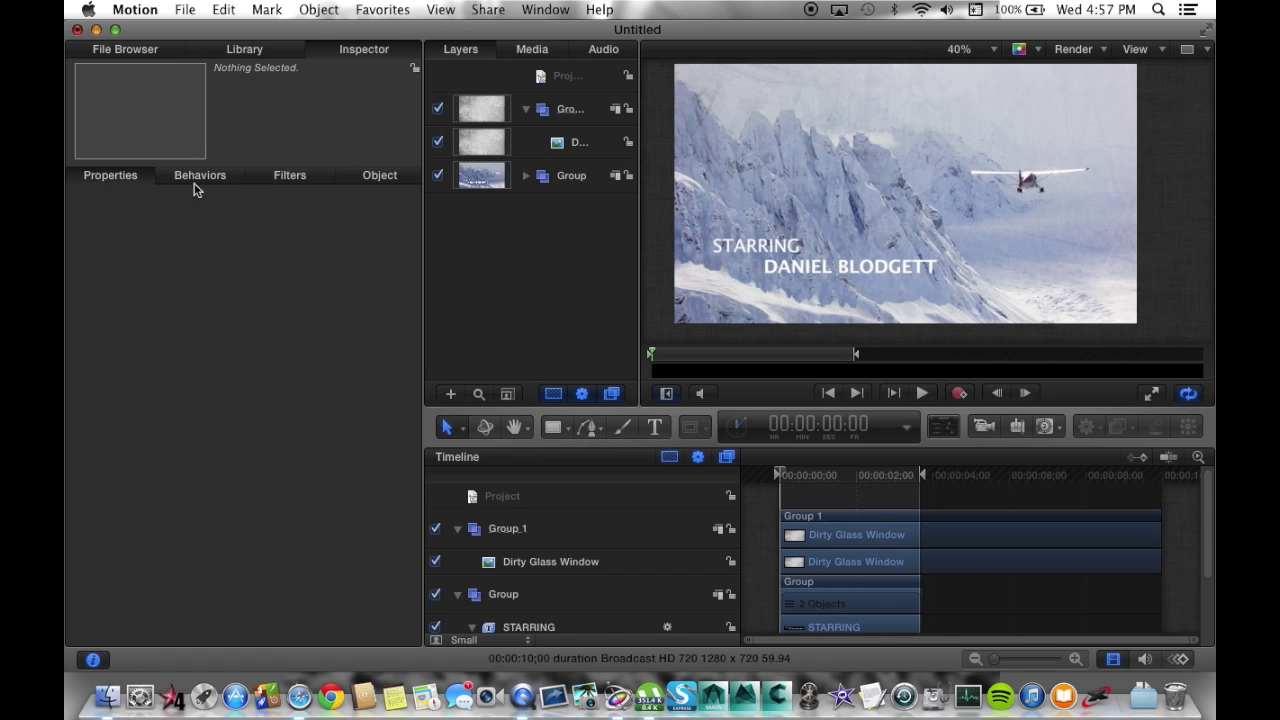
Set the Dirty Glass Window layer's opacity to 60%.
{"action": "left_click", "coordinate": [578, 143]}
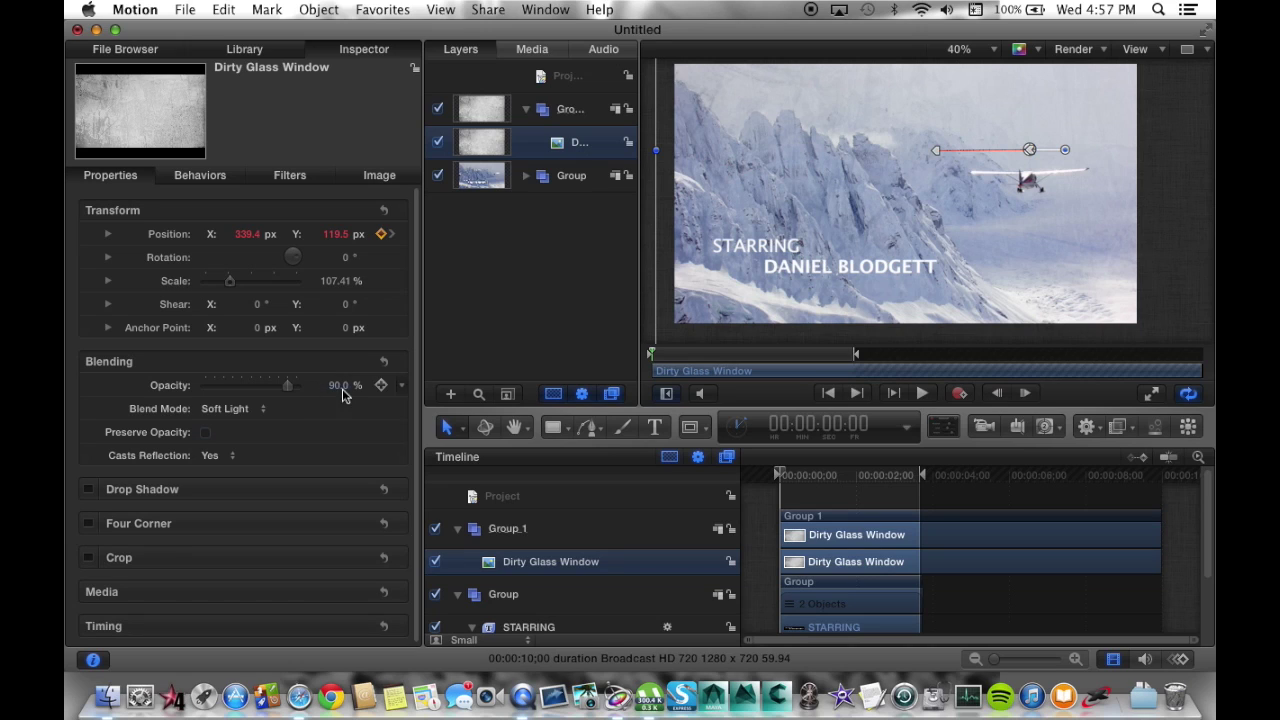
{"action": "left_click", "coordinate": [340, 386]}
{"action": "type", "text": "75"}
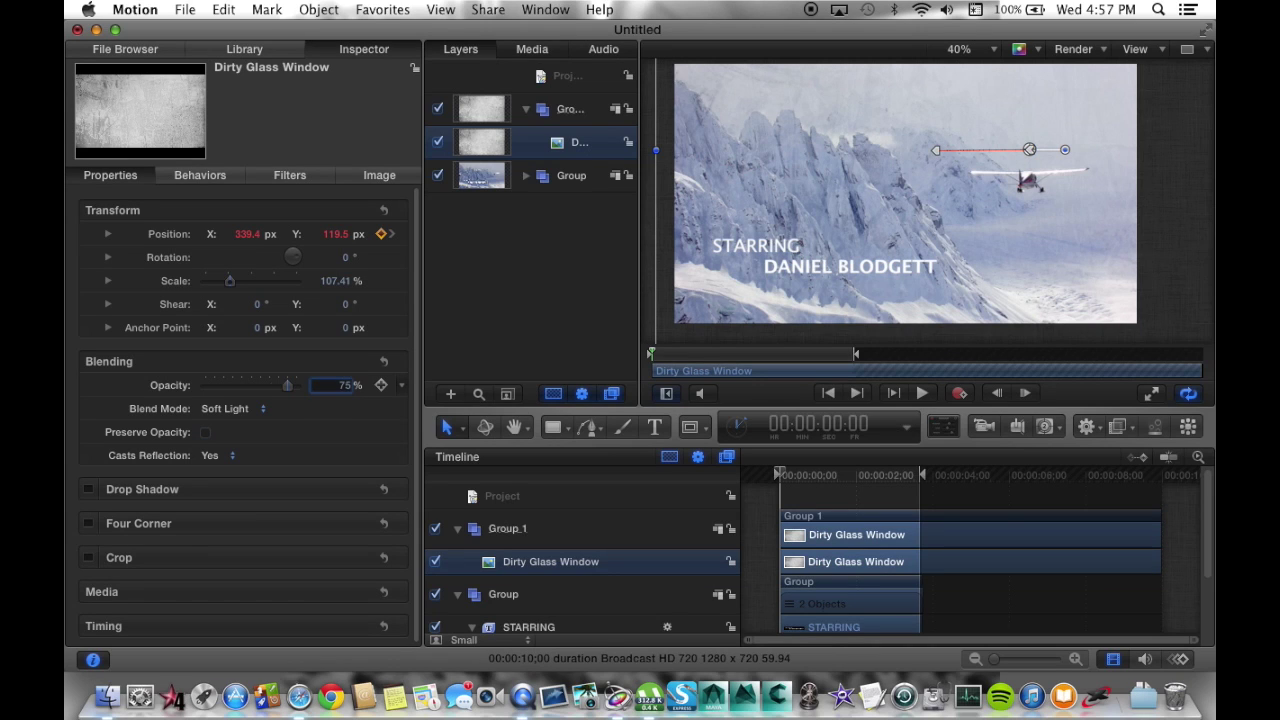
{"action": "key", "text": "Return"}
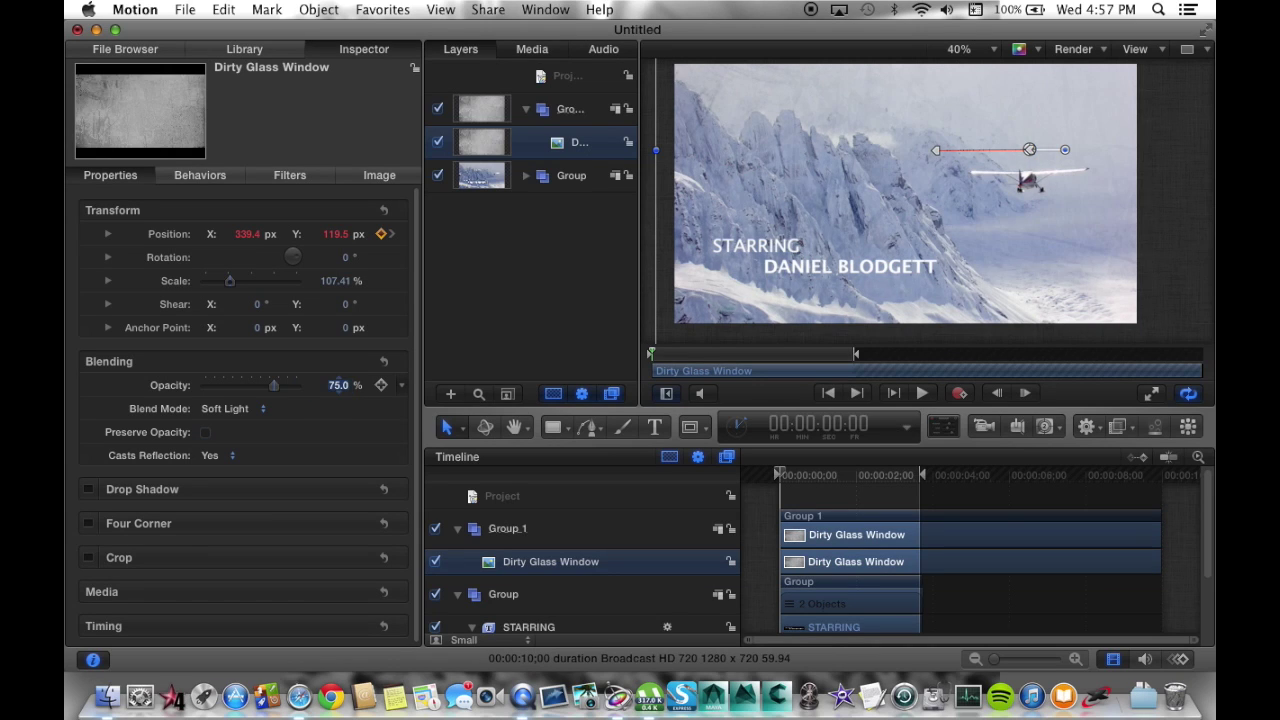
{"action": "left_click", "coordinate": [340, 386]}
{"action": "type", "text": "60"}
{"action": "key", "text": "Return"}
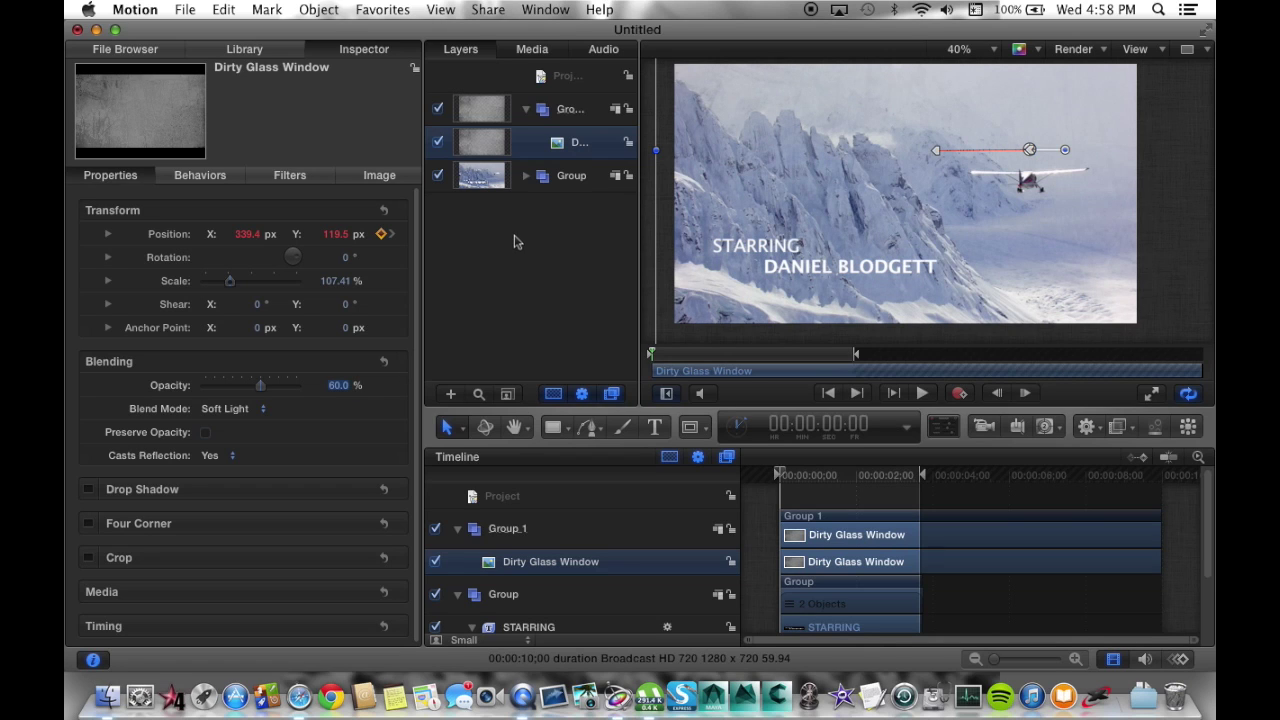
Deselect the layer, scrub the clip to preview the texture, and collapse Group 1.
{"action": "left_click", "coordinate": [514, 241]}
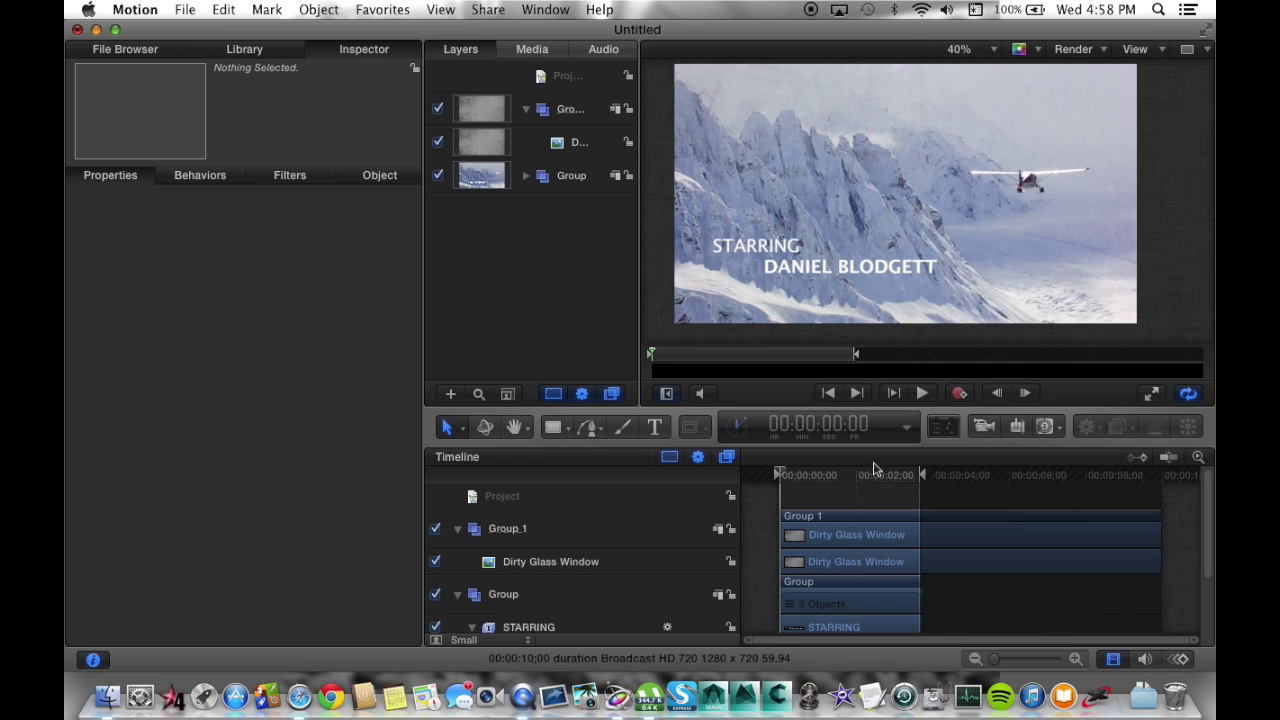
{"action": "left_click_drag", "start_coordinate": [786, 477], "coordinate": [742, 480]}
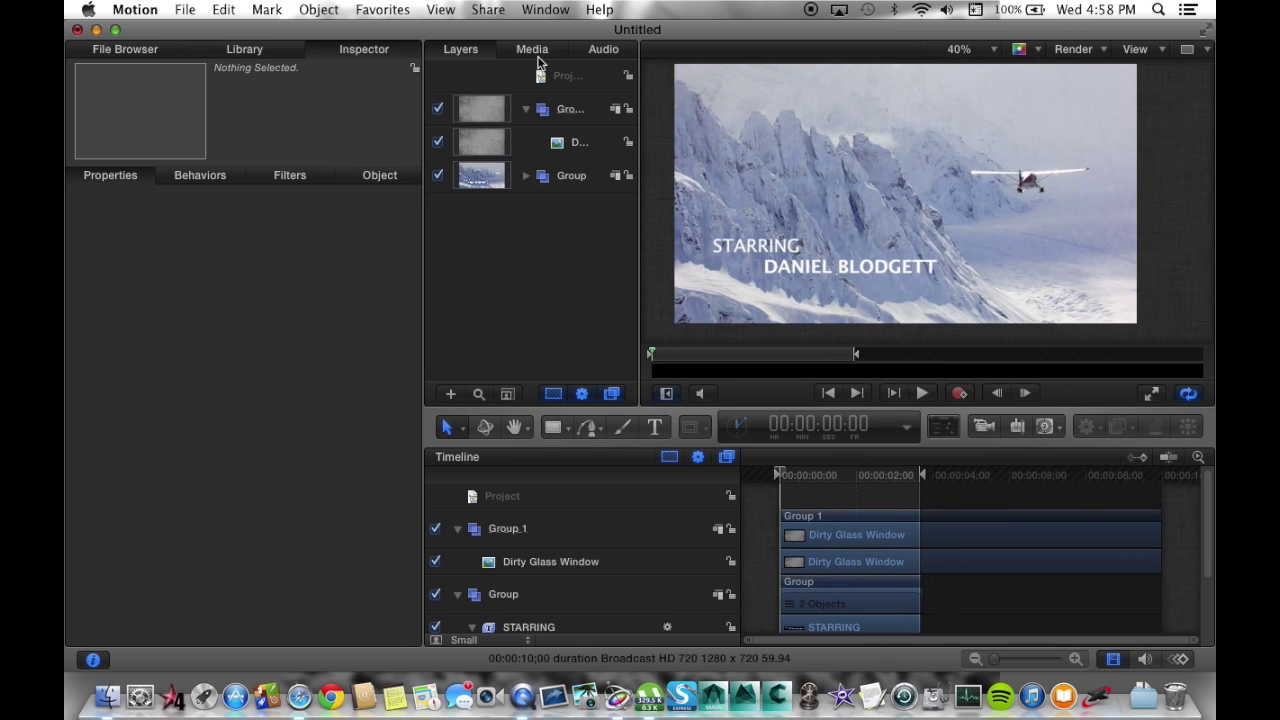
{"action": "left_click", "coordinate": [527, 109]}
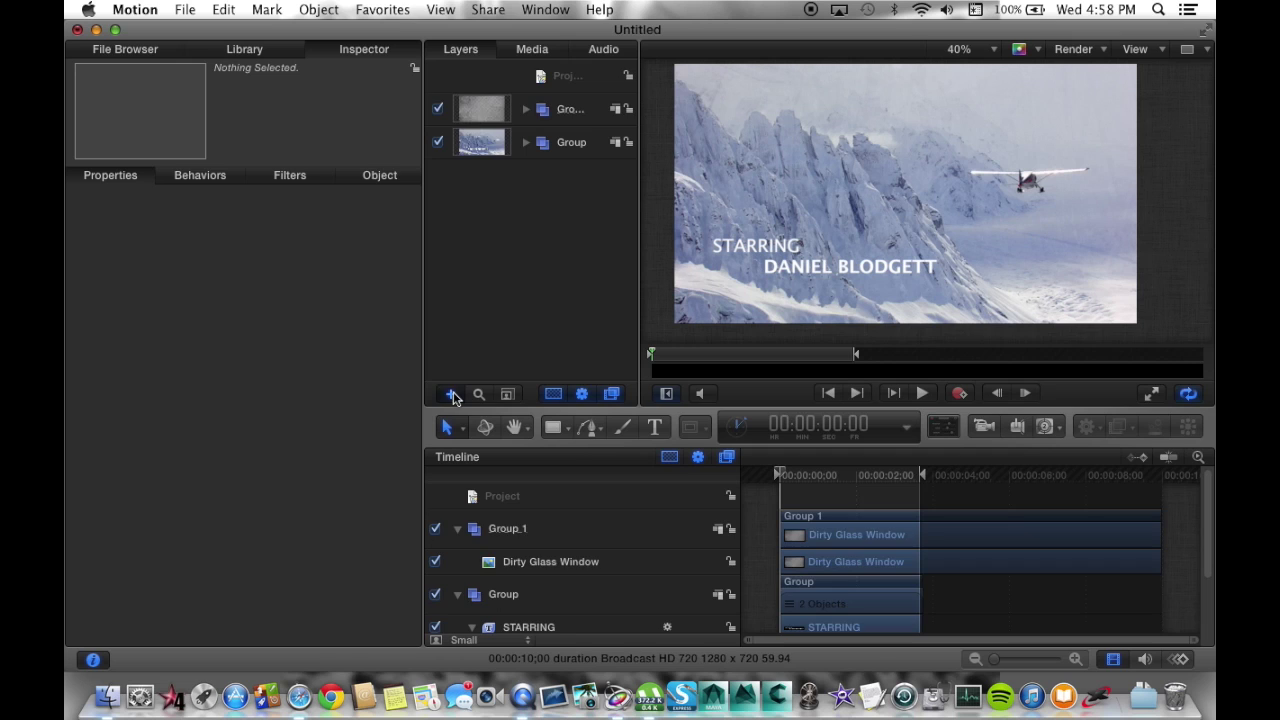
Add a new Group 2 and apply a Vignette filter, nudging its centre and size.
{"action": "left_click", "coordinate": [451, 394]}
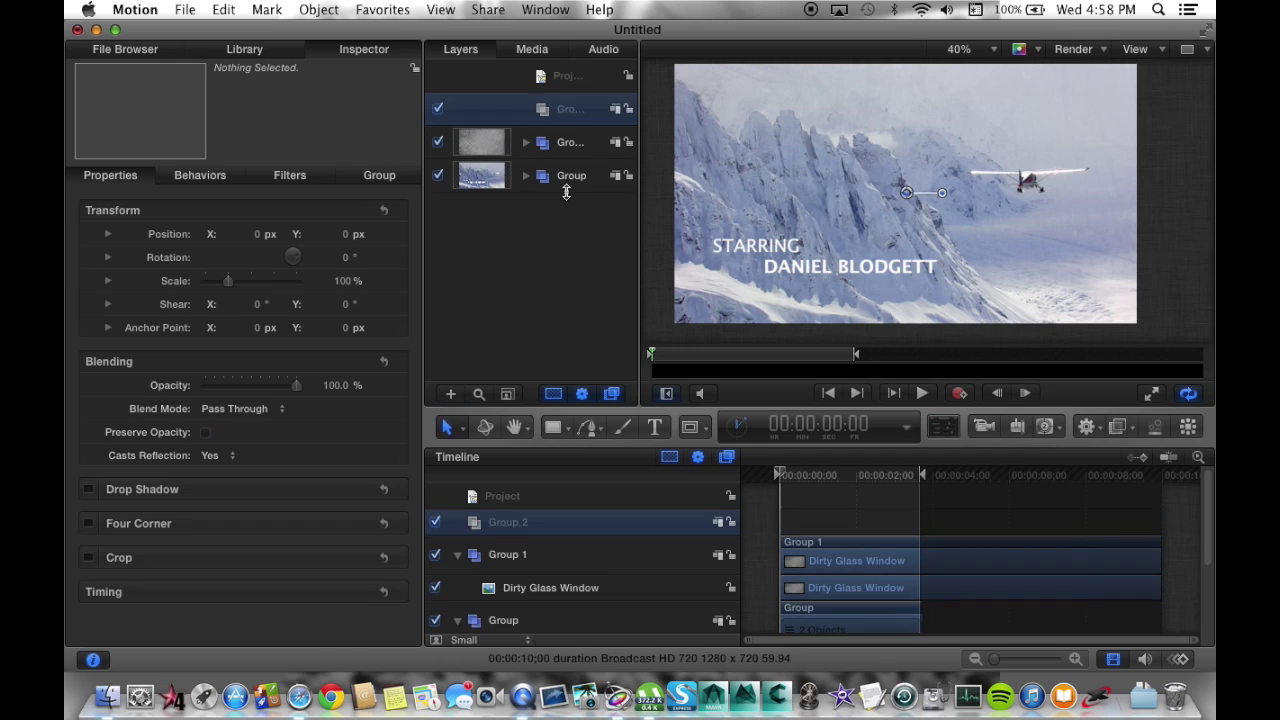
{"action": "left_click", "coordinate": [1120, 427]}
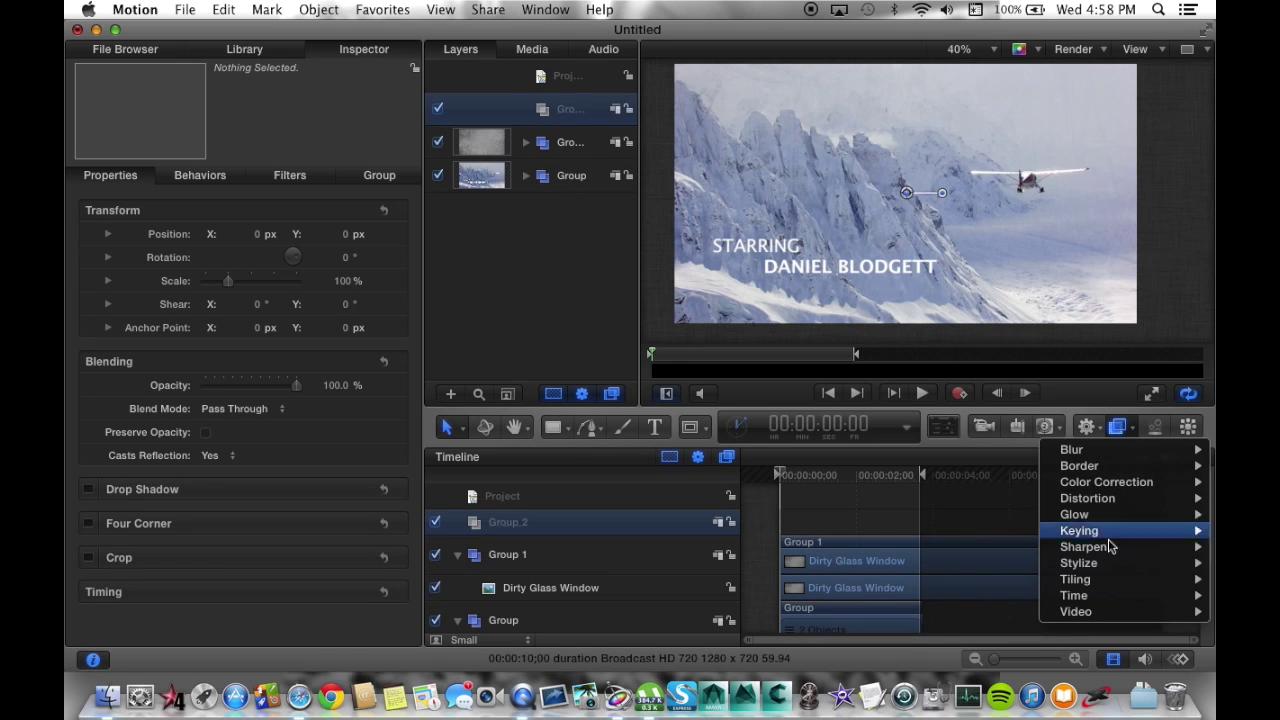
{"action": "mouse_move", "coordinate": [1107, 566]}
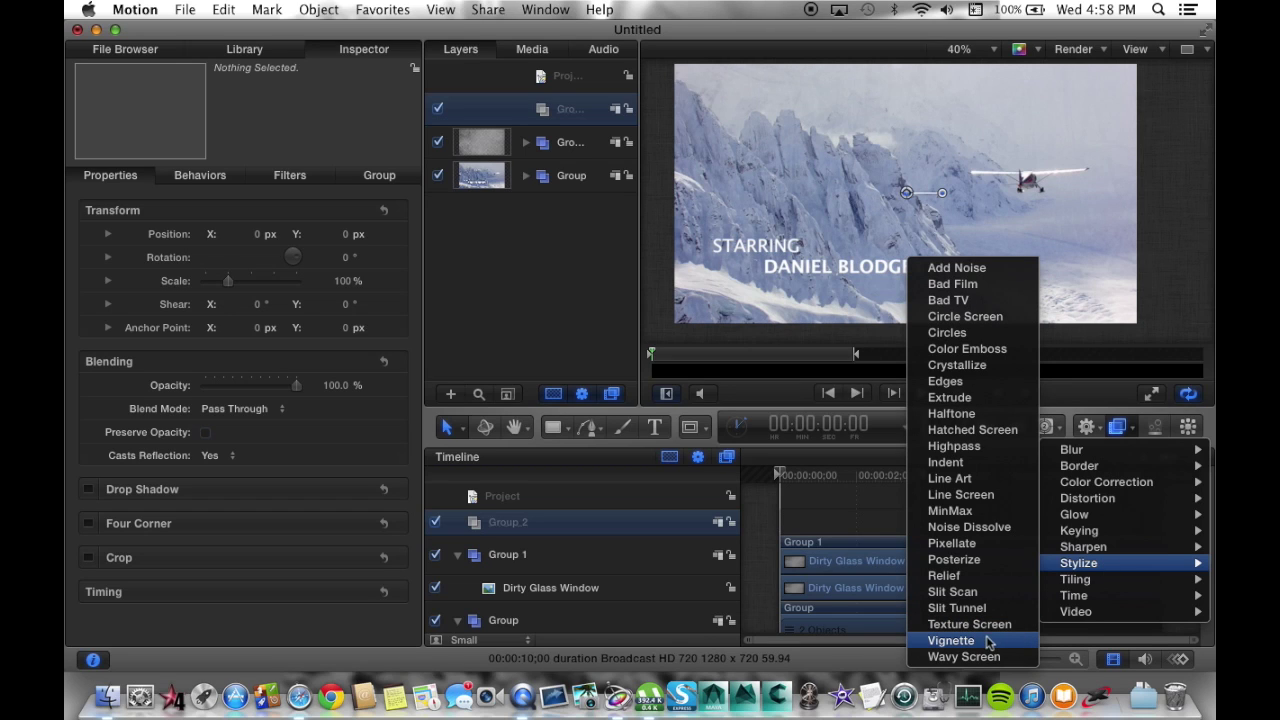
{"action": "left_click", "coordinate": [987, 641]}
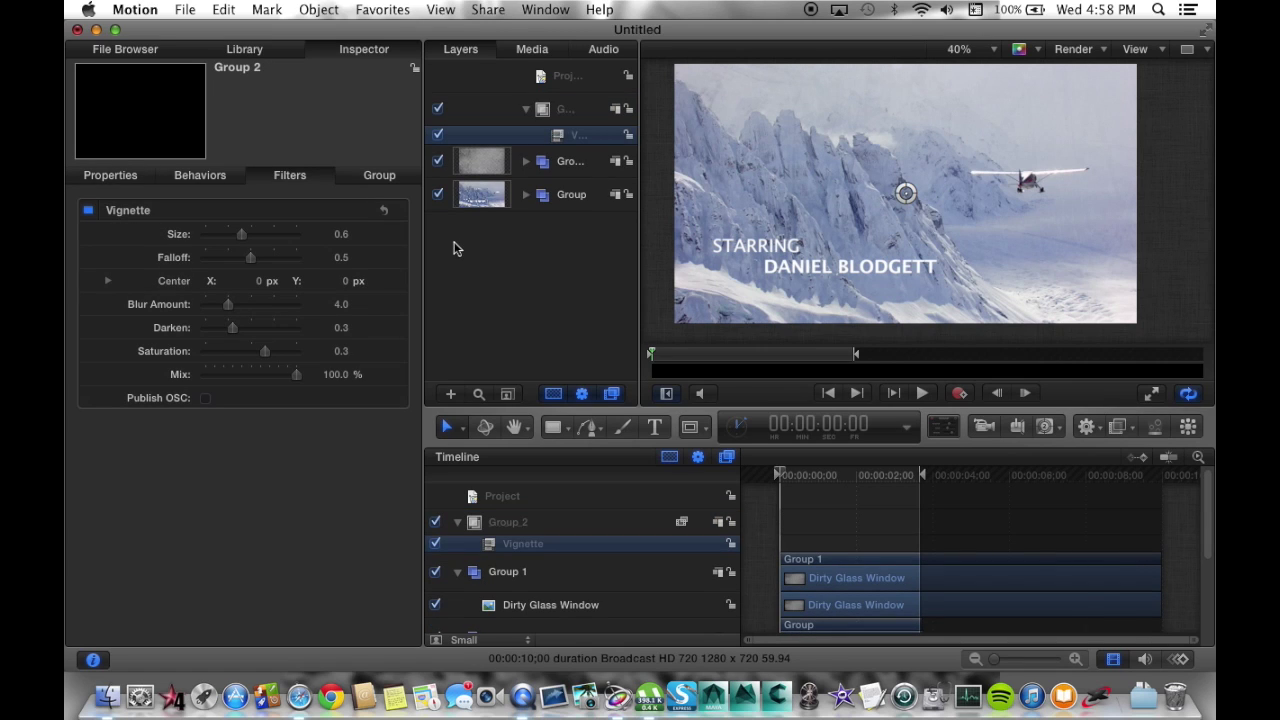
{"action": "left_click_drag", "start_coordinate": [905, 193], "coordinate": [908, 196]}
{"action": "mouse_move", "coordinate": [241, 236]}
{"action": "left_mouse_down"}
{"action": "mouse_move", "coordinate": [272, 240]}
{"action": "mouse_move", "coordinate": [217, 240]}
{"action": "mouse_move", "coordinate": [243, 238]}
{"action": "left_mouse_up"}
Nest Group 1 and the footage Group inside Group 2 and delete the stray Vignette.
{"action": "left_click", "coordinate": [568, 164]}
{"action": "left_click", "coordinate": [574, 201], "text": "shift"}
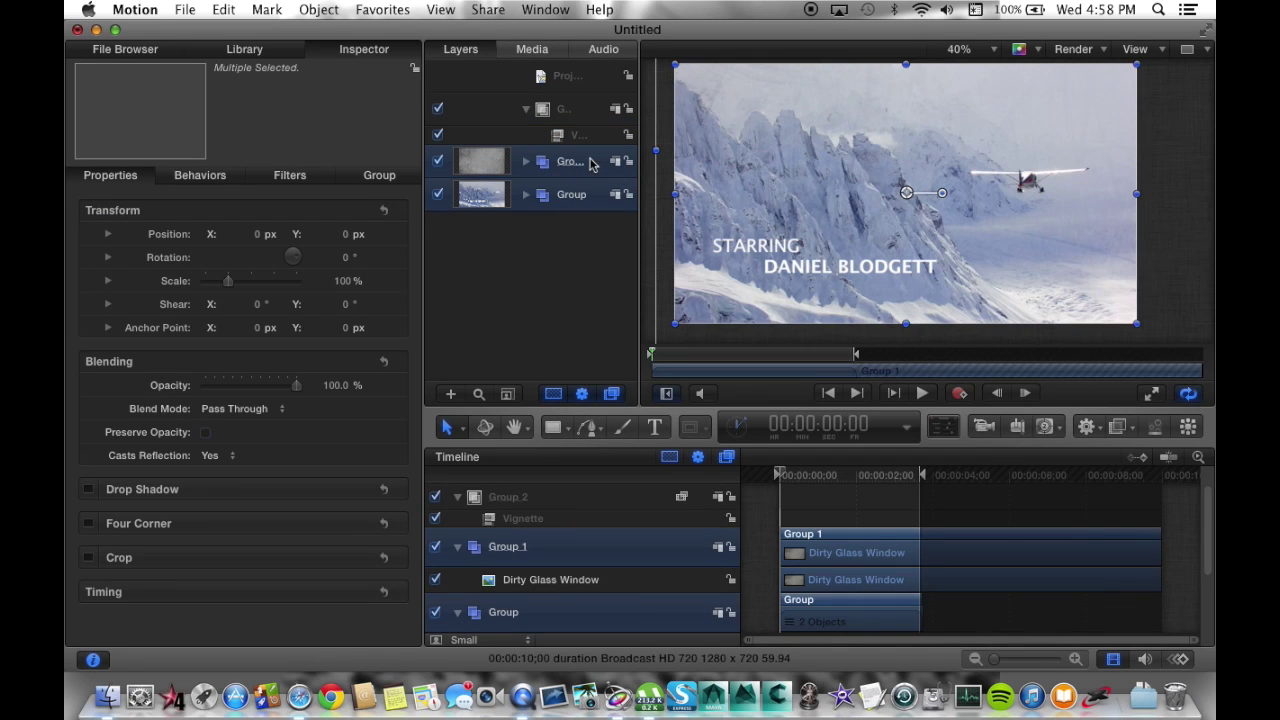
{"action": "left_click_drag", "start_coordinate": [590, 163], "coordinate": [565, 265]}
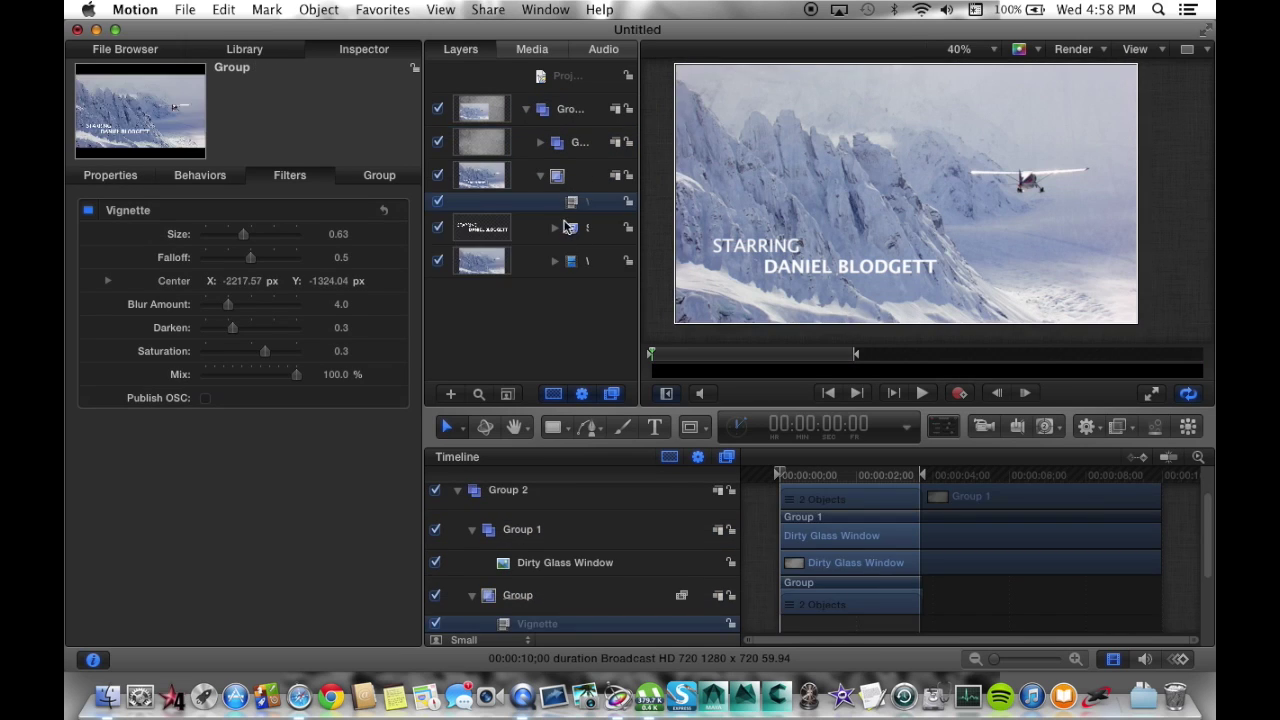
{"action": "key", "text": "Delete"}
{"action": "left_click", "coordinate": [565, 110]}
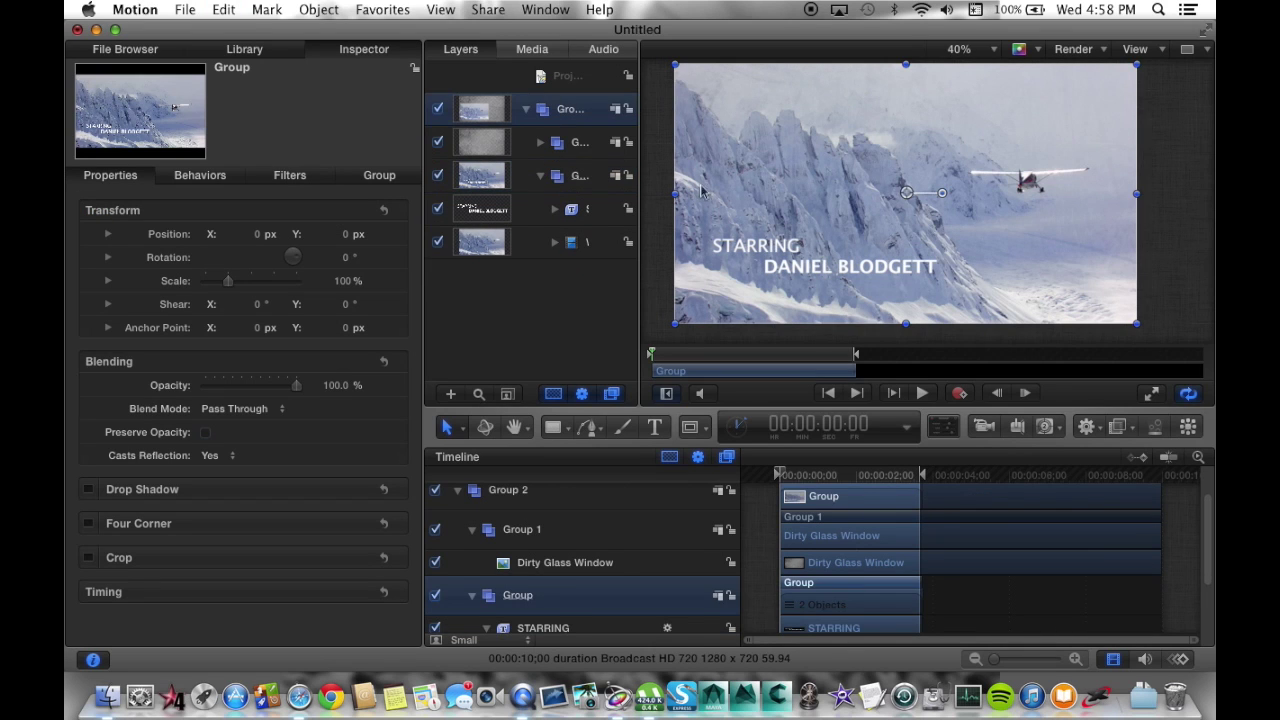
Add a Vignette filter to Group 2, shifting its centre left and adjusting size and darkening.
{"action": "left_click", "coordinate": [1117, 427]}
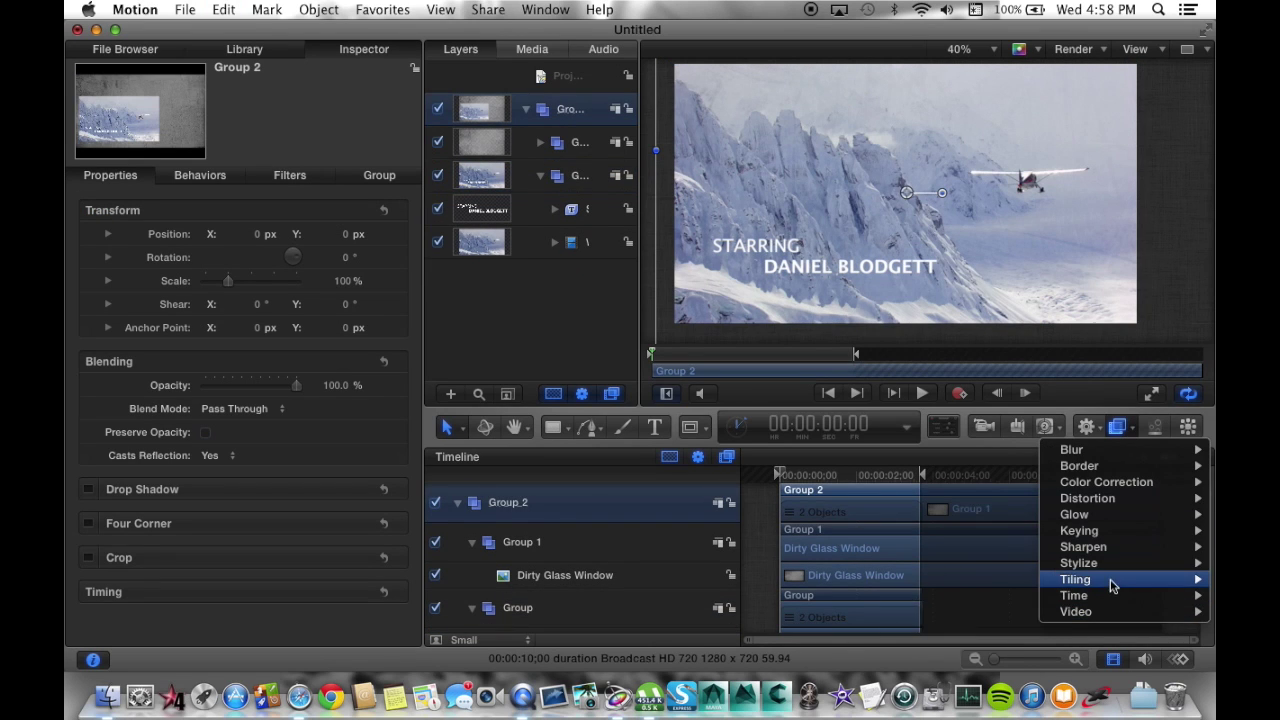
{"action": "left_click", "coordinate": [960, 640]}
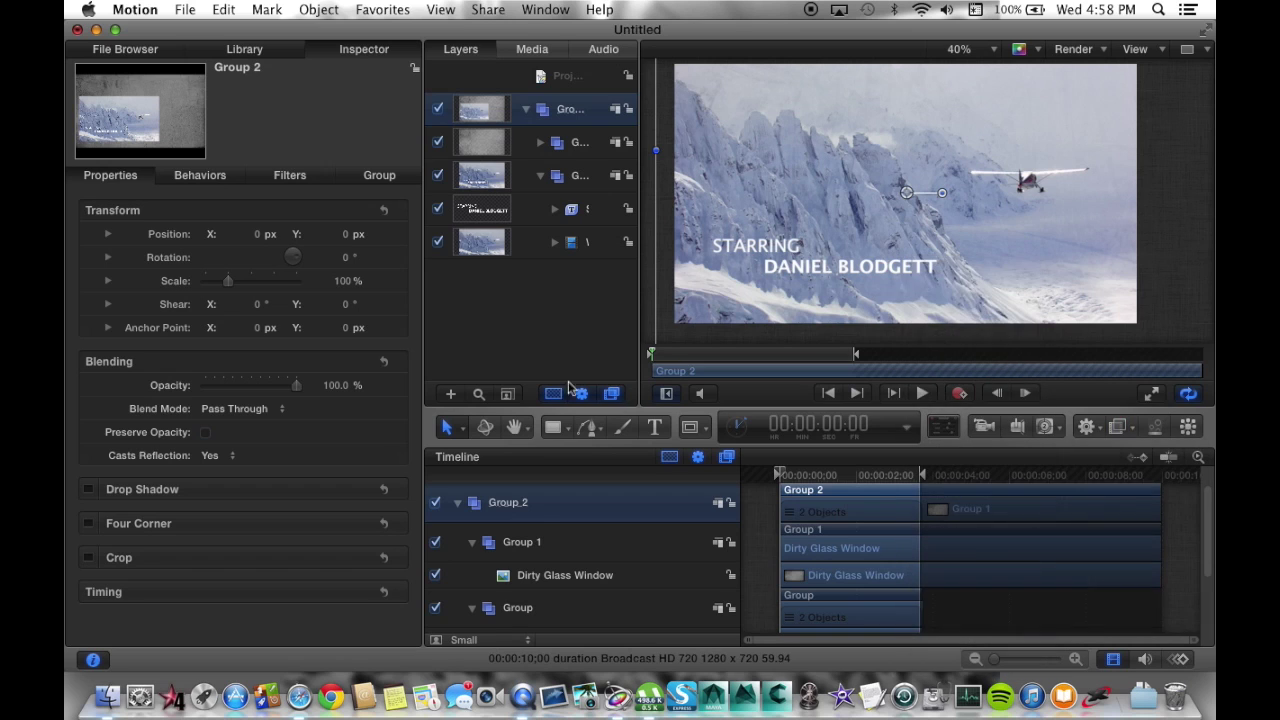
{"action": "left_click_drag", "start_coordinate": [1028, 151], "coordinate": [901, 199]}
{"action": "left_click_drag", "start_coordinate": [230, 236], "coordinate": [224, 277]}
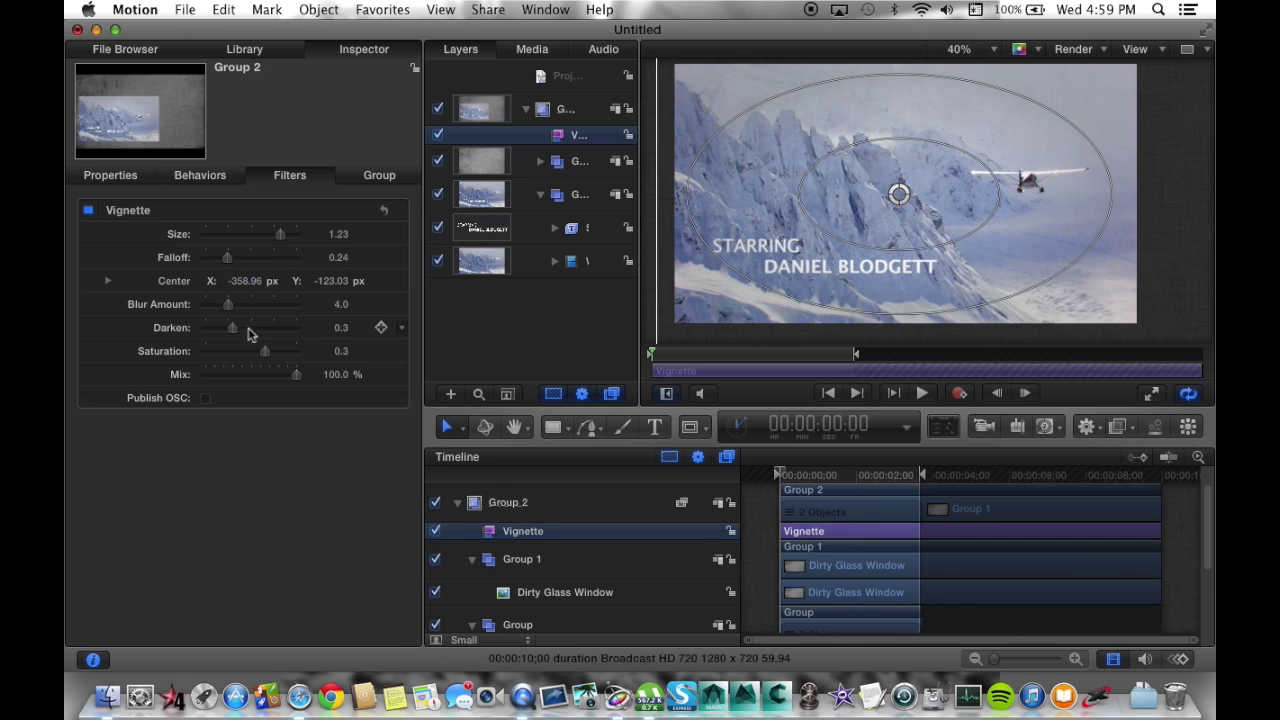
{"action": "mouse_move", "coordinate": [233, 330]}
{"action": "left_mouse_down"}
{"action": "mouse_move", "coordinate": [251, 330]}
{"action": "mouse_move", "coordinate": [240, 330]}
{"action": "left_mouse_up"}
Reshape the vignette into a wide soft oval, adjusting inner ring, outer ring and centre.
{"action": "left_click_drag", "start_coordinate": [800, 188], "coordinate": [727, 135]}
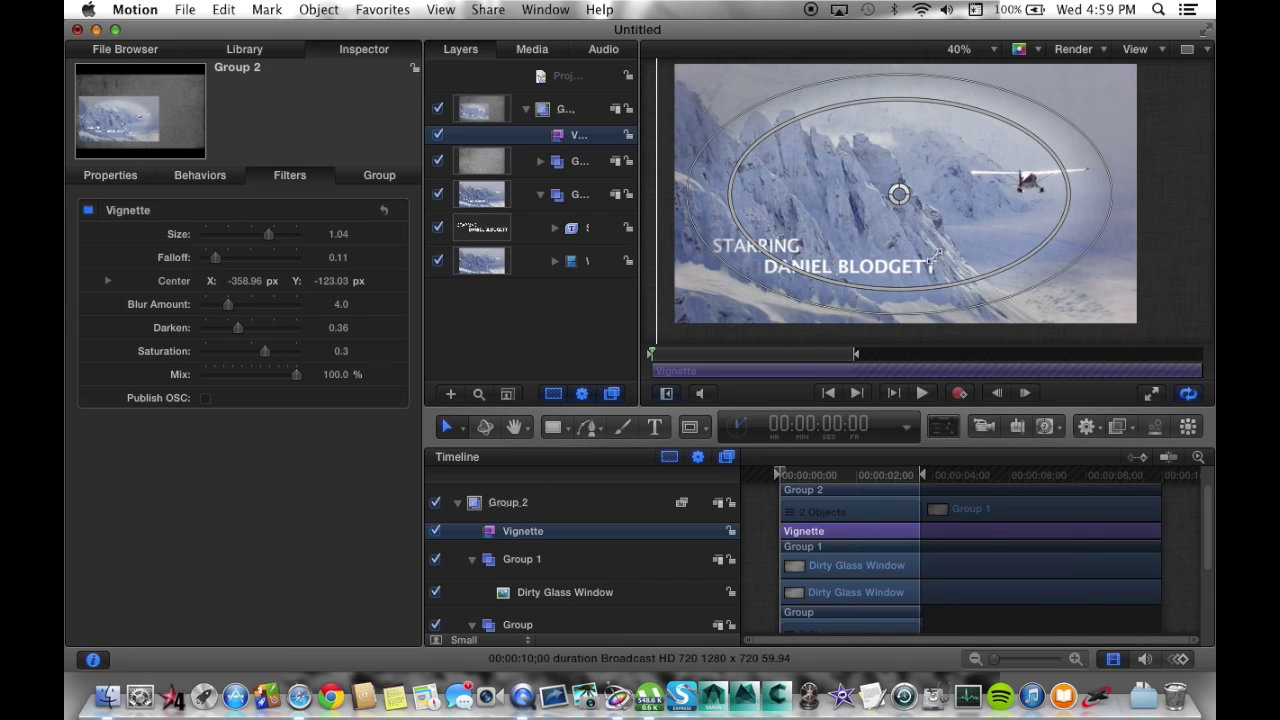
{"action": "left_click_drag", "start_coordinate": [1067, 204], "coordinate": [1115, 207]}
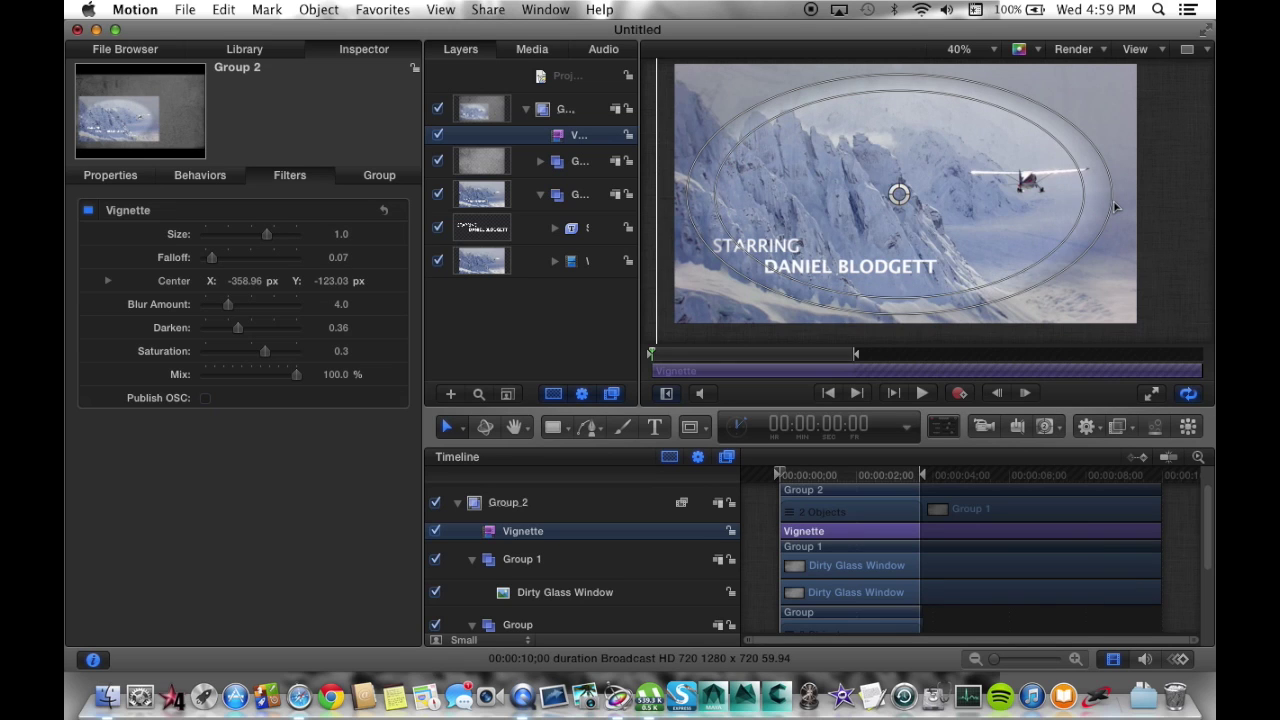
{"action": "key", "text": "super+z"}
{"action": "left_click_drag", "start_coordinate": [907, 200], "coordinate": [918, 200]}
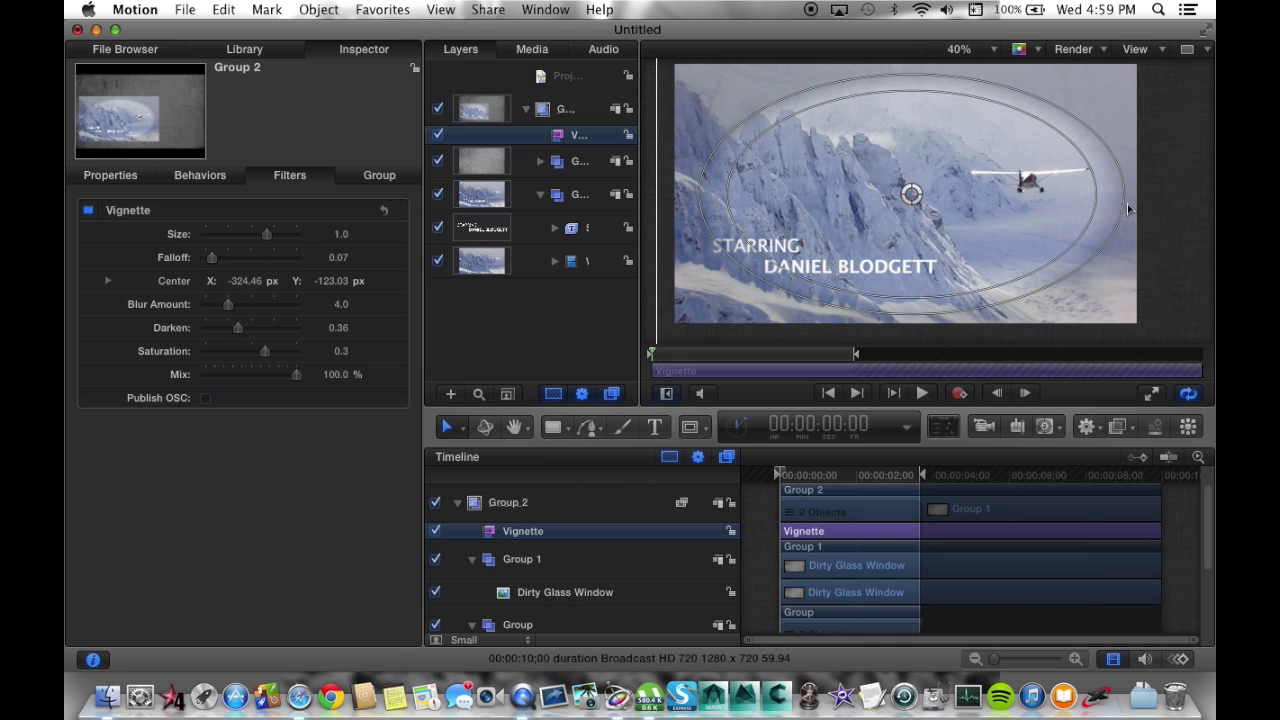
{"action": "left_click_drag", "start_coordinate": [1128, 209], "coordinate": [1138, 205]}
{"action": "left_click_drag", "start_coordinate": [913, 197], "coordinate": [900, 195]}
{"action": "left_click_drag", "start_coordinate": [787, 297], "coordinate": [788, 288]}
{"action": "left_click", "coordinate": [754, 533]}
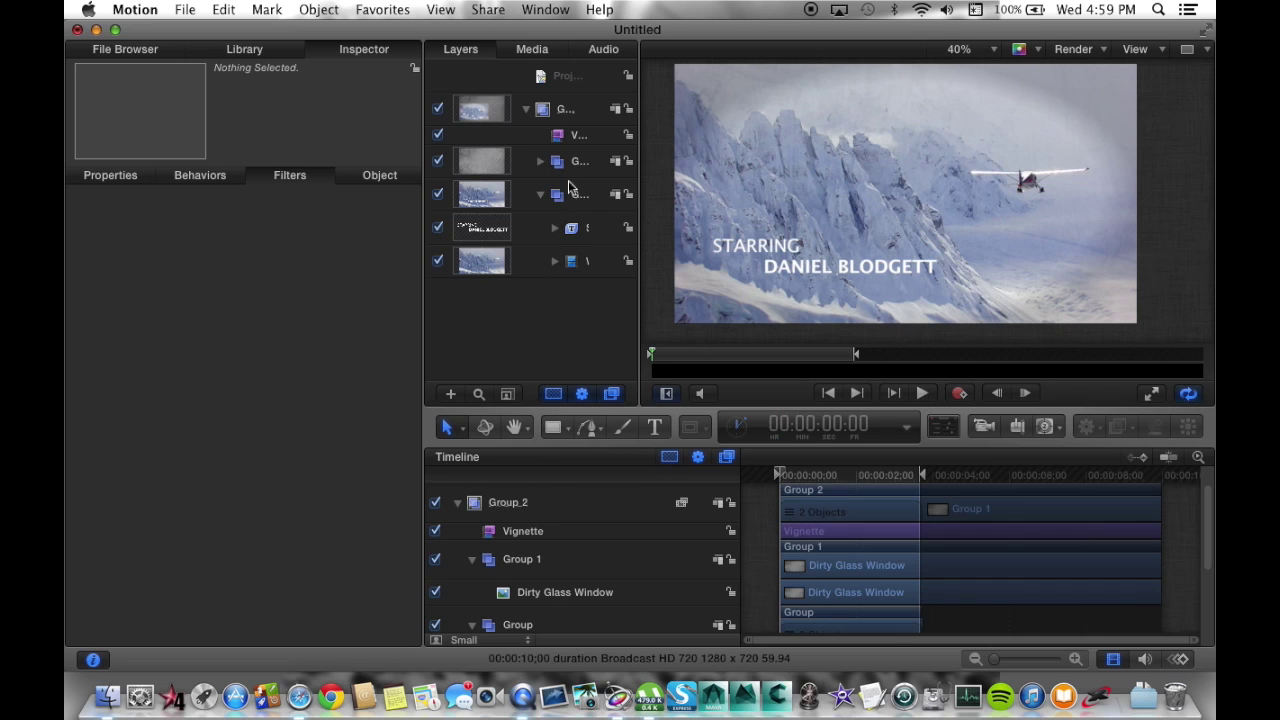
Lower the Vignette's Darken to 0.18 and raise its Blur Amount to 12.0.
{"action": "left_click", "coordinate": [557, 133]}
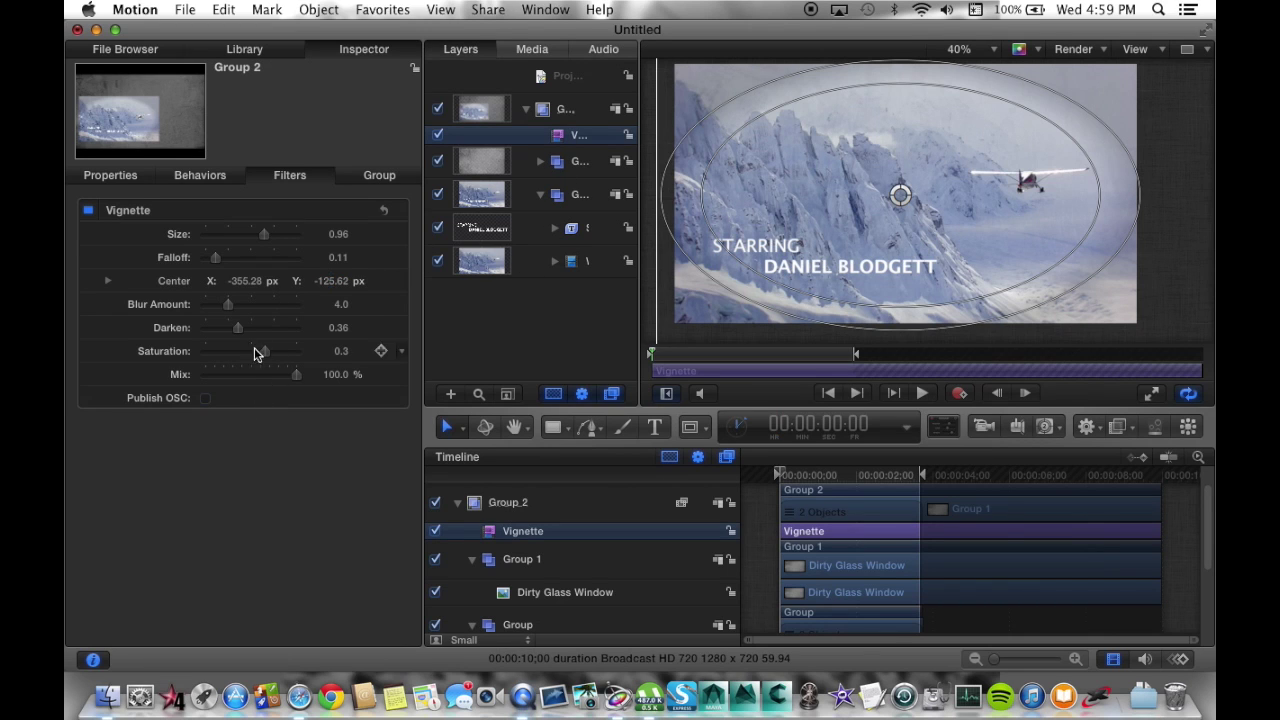
{"action": "left_click_drag", "start_coordinate": [234, 332], "coordinate": [212, 332]}
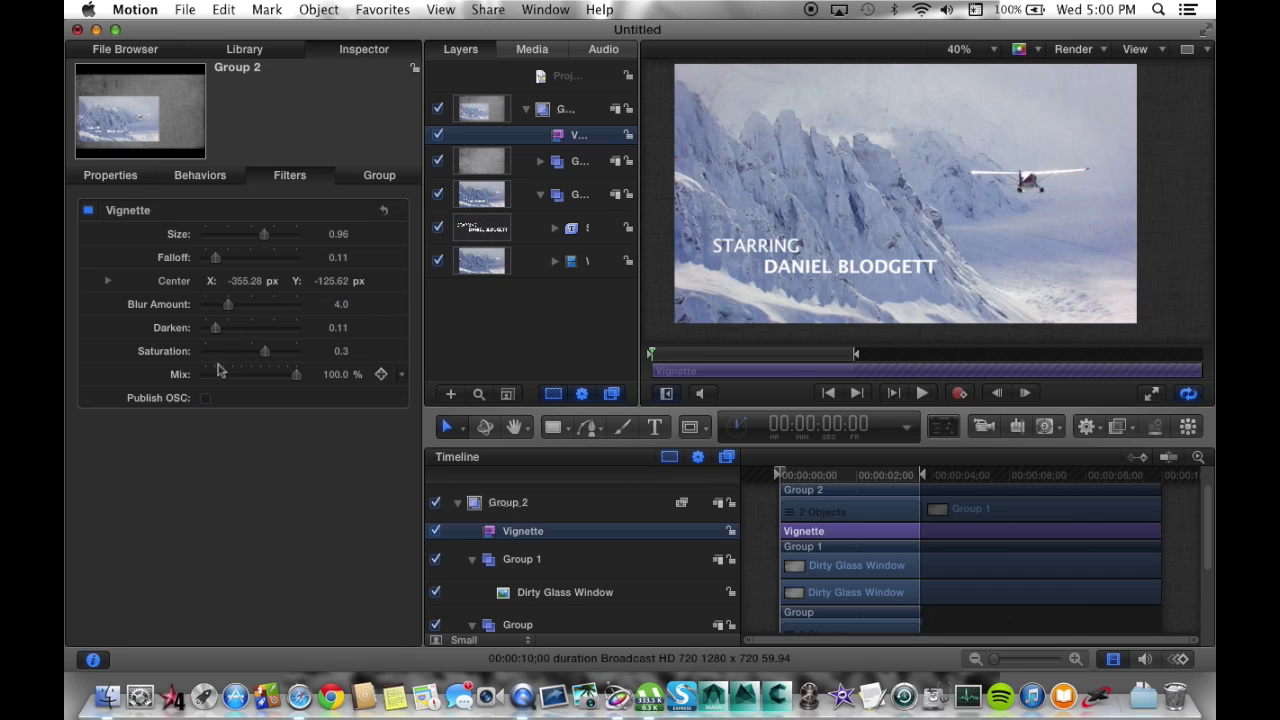
{"action": "left_click_drag", "start_coordinate": [214, 328], "coordinate": [276, 307]}
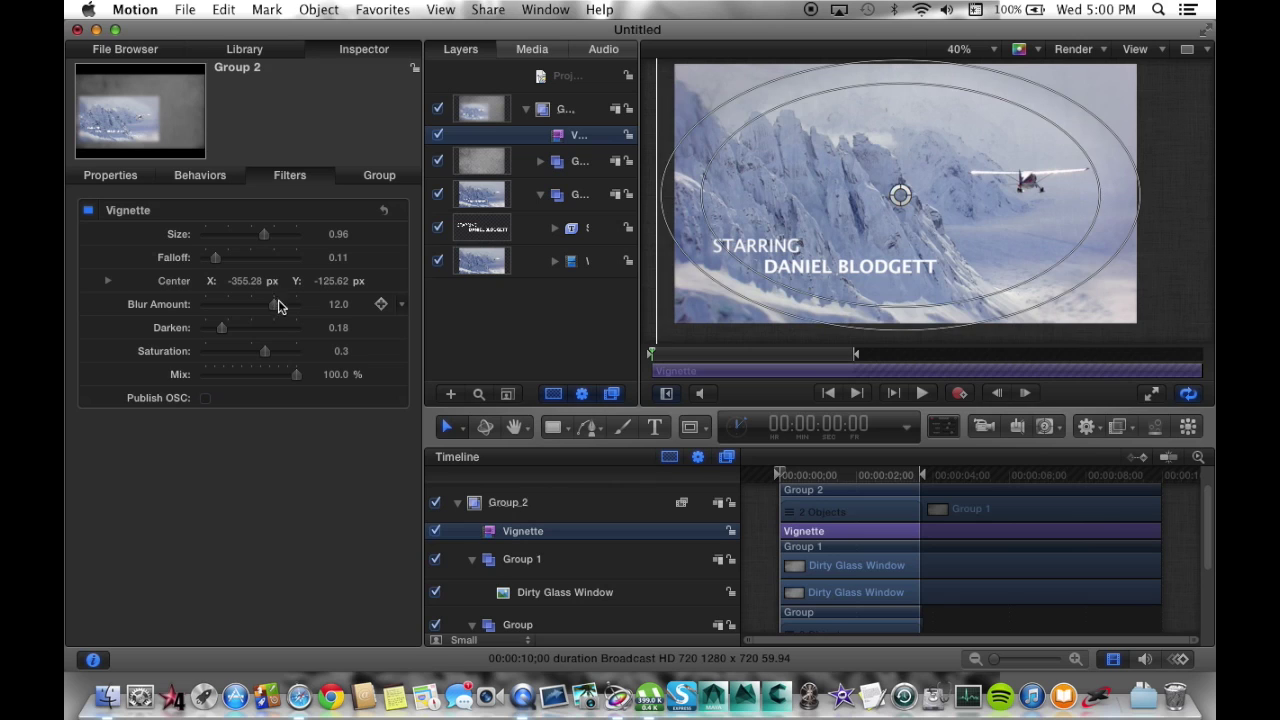
{"action": "left_click", "coordinate": [541, 311]}
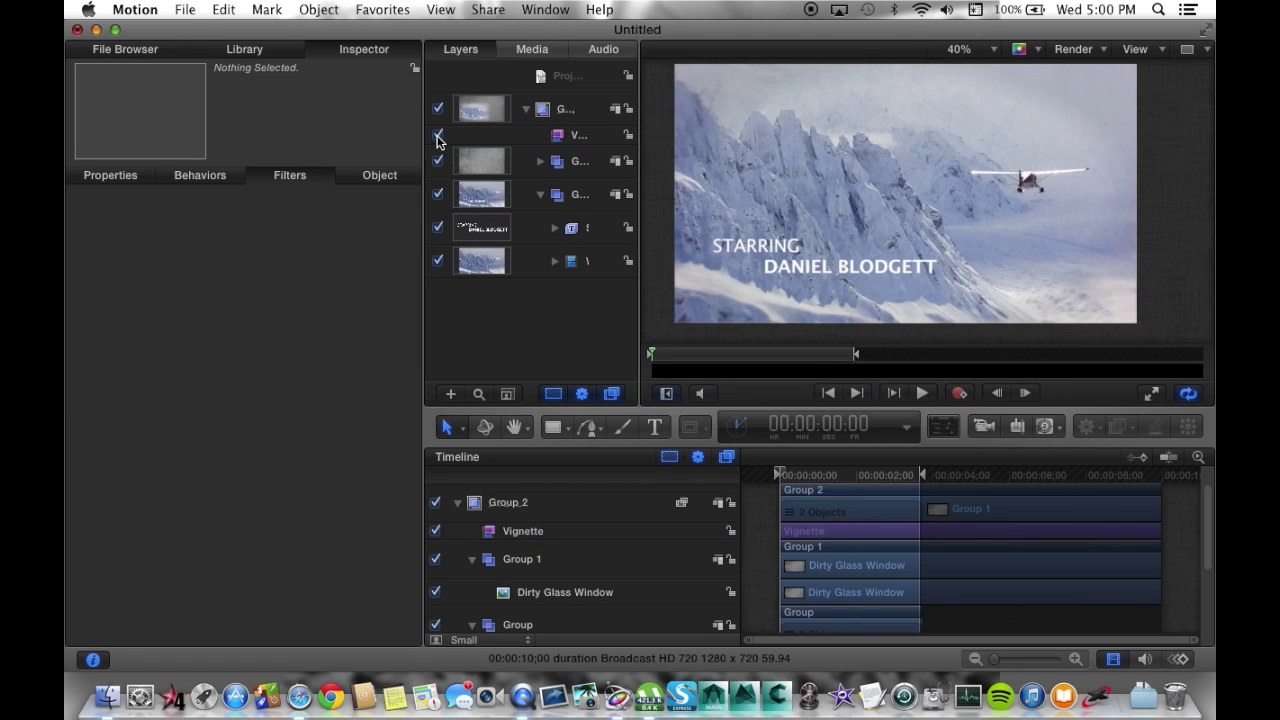
Toggle the vignette off and on to compare, play the title through, and minimize the window.
{"action": "left_click", "coordinate": [437, 136]}
{"action": "left_click", "coordinate": [437, 136]}
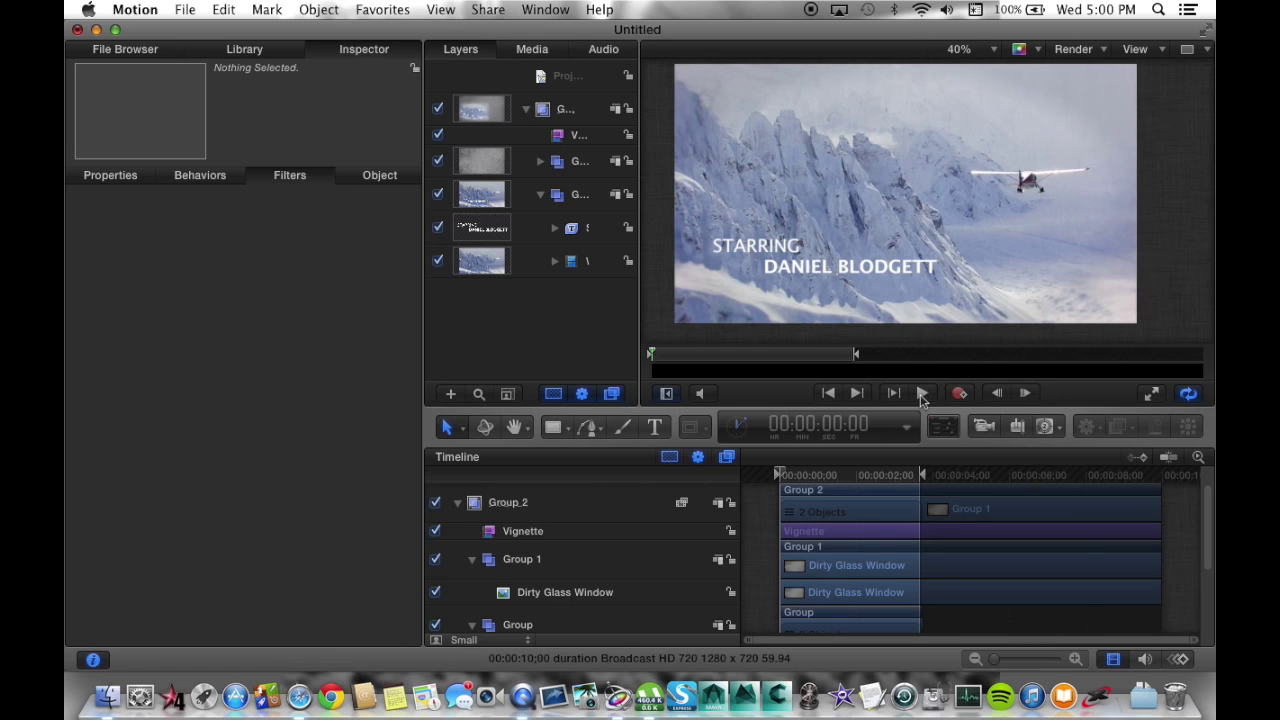
{"action": "left_click", "coordinate": [922, 396]}
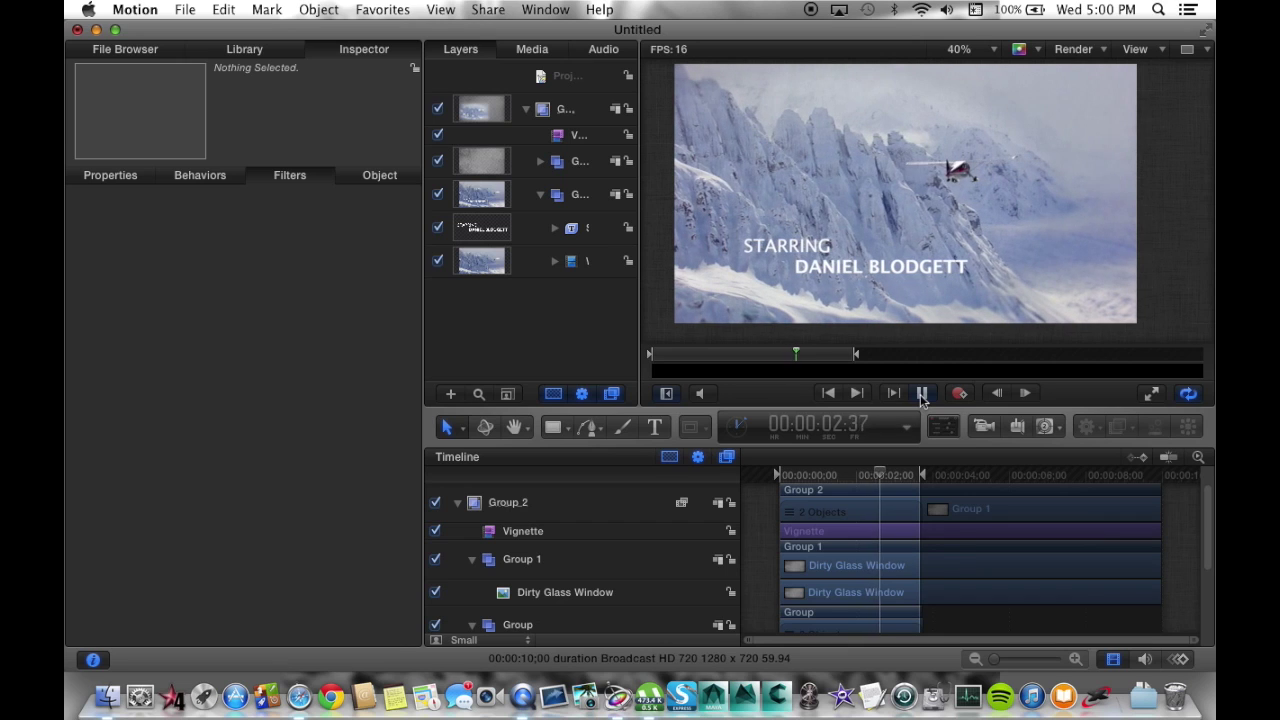
{"action": "left_click", "coordinate": [921, 394]}
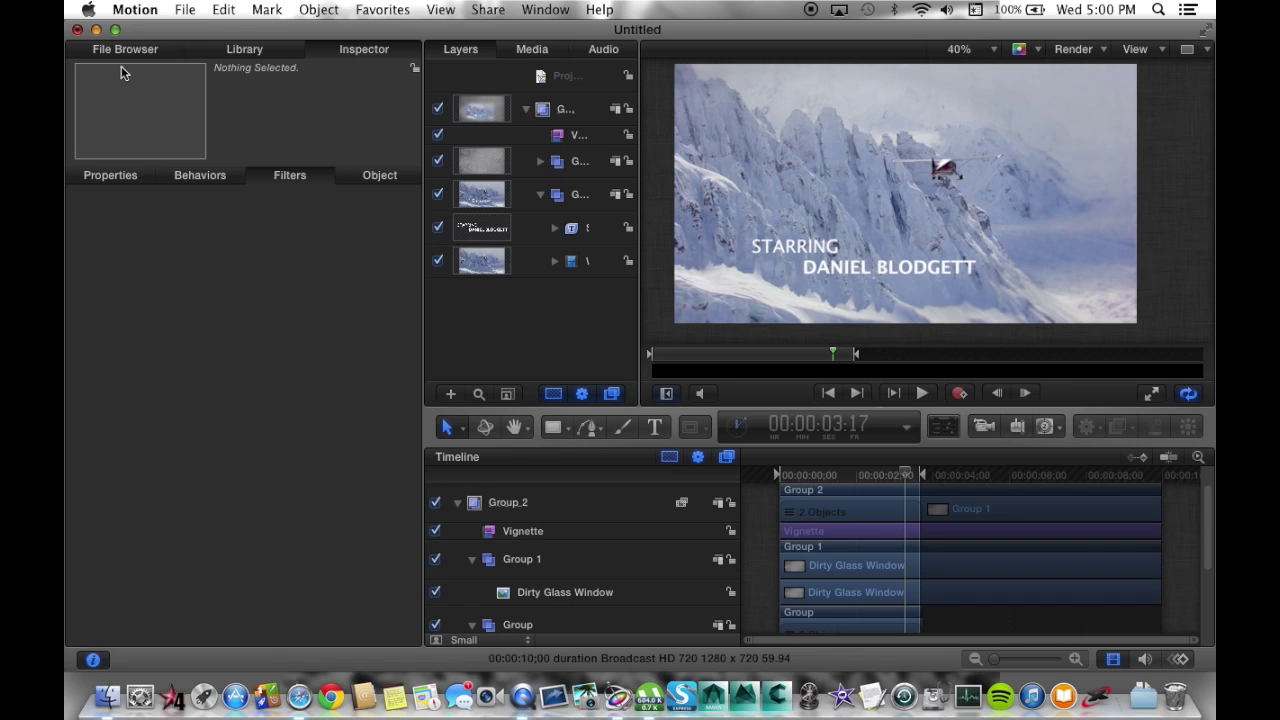
{"action": "left_click", "coordinate": [97, 30]}
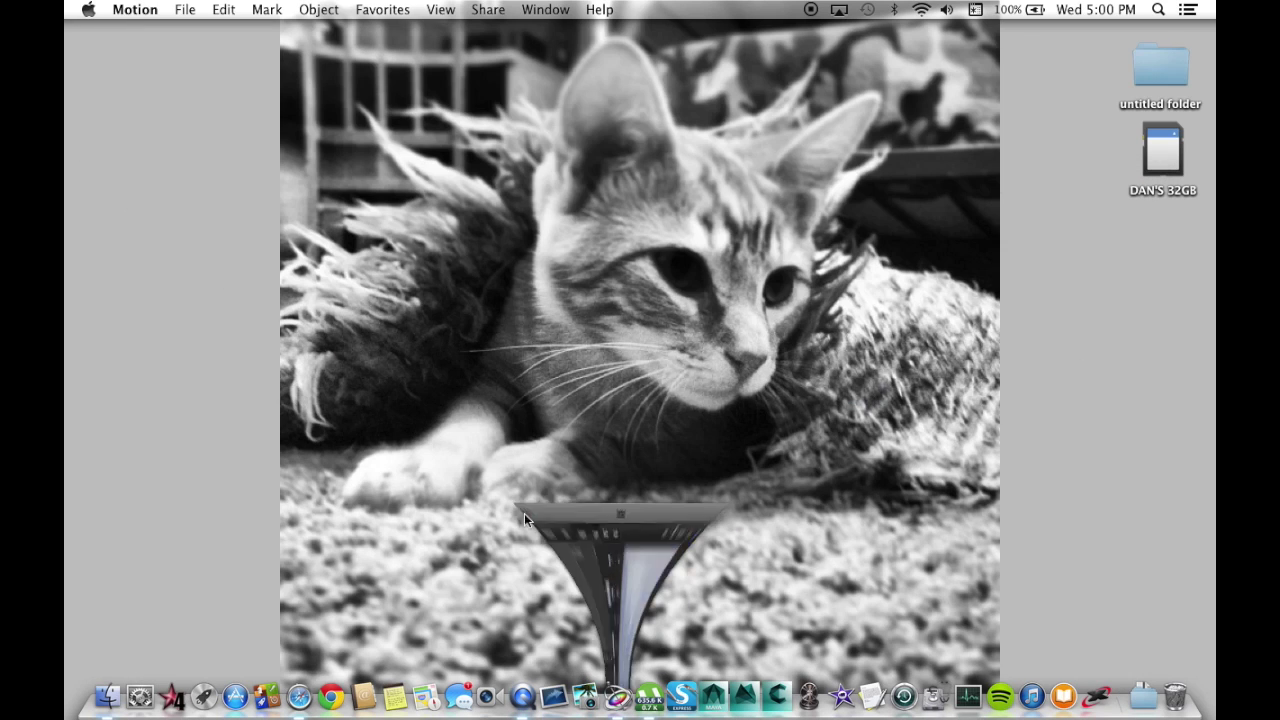
{"action": "left_click", "coordinate": [524, 702]}
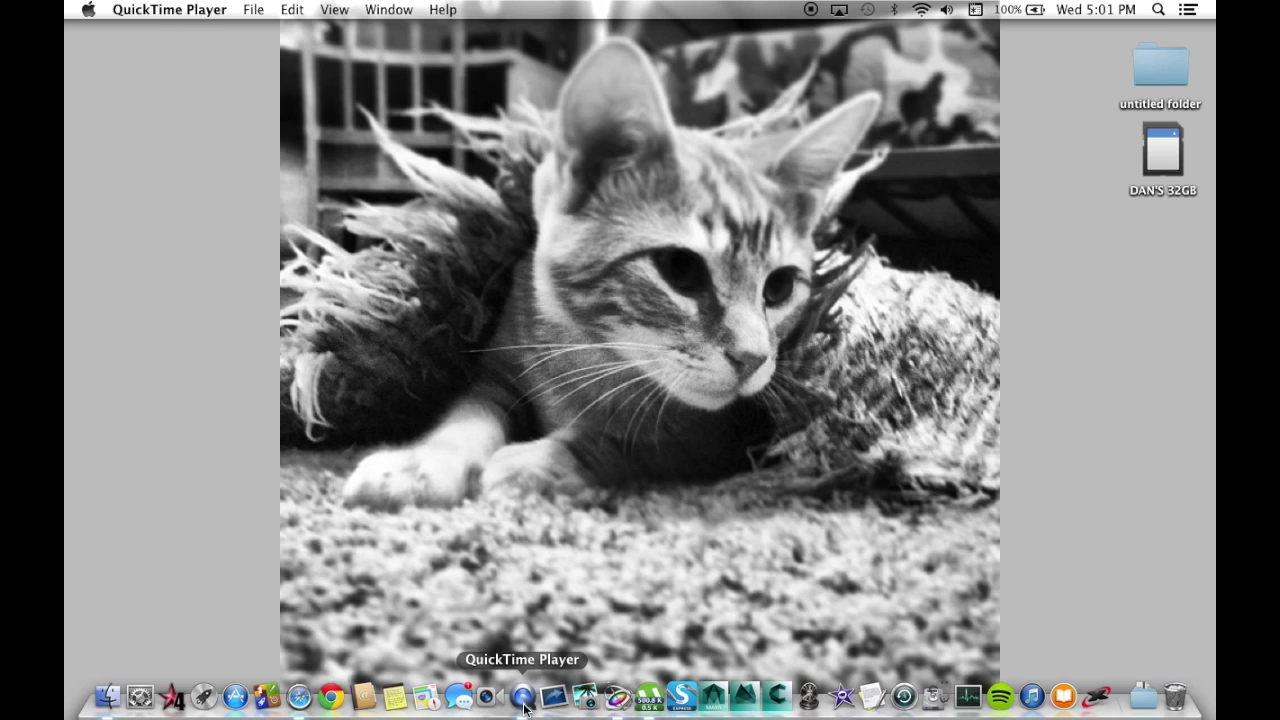
{"action": "left_click", "coordinate": [247, 9]}
{"action": "left_click", "coordinate": [610, 512]}
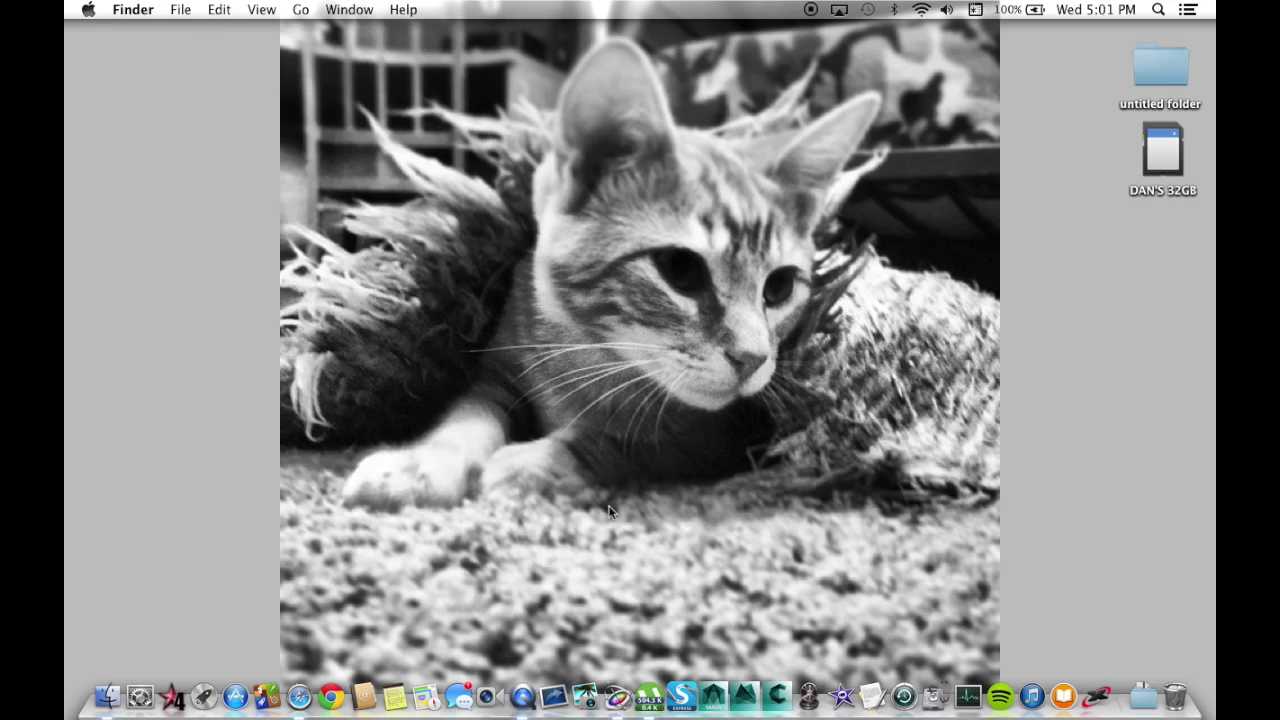